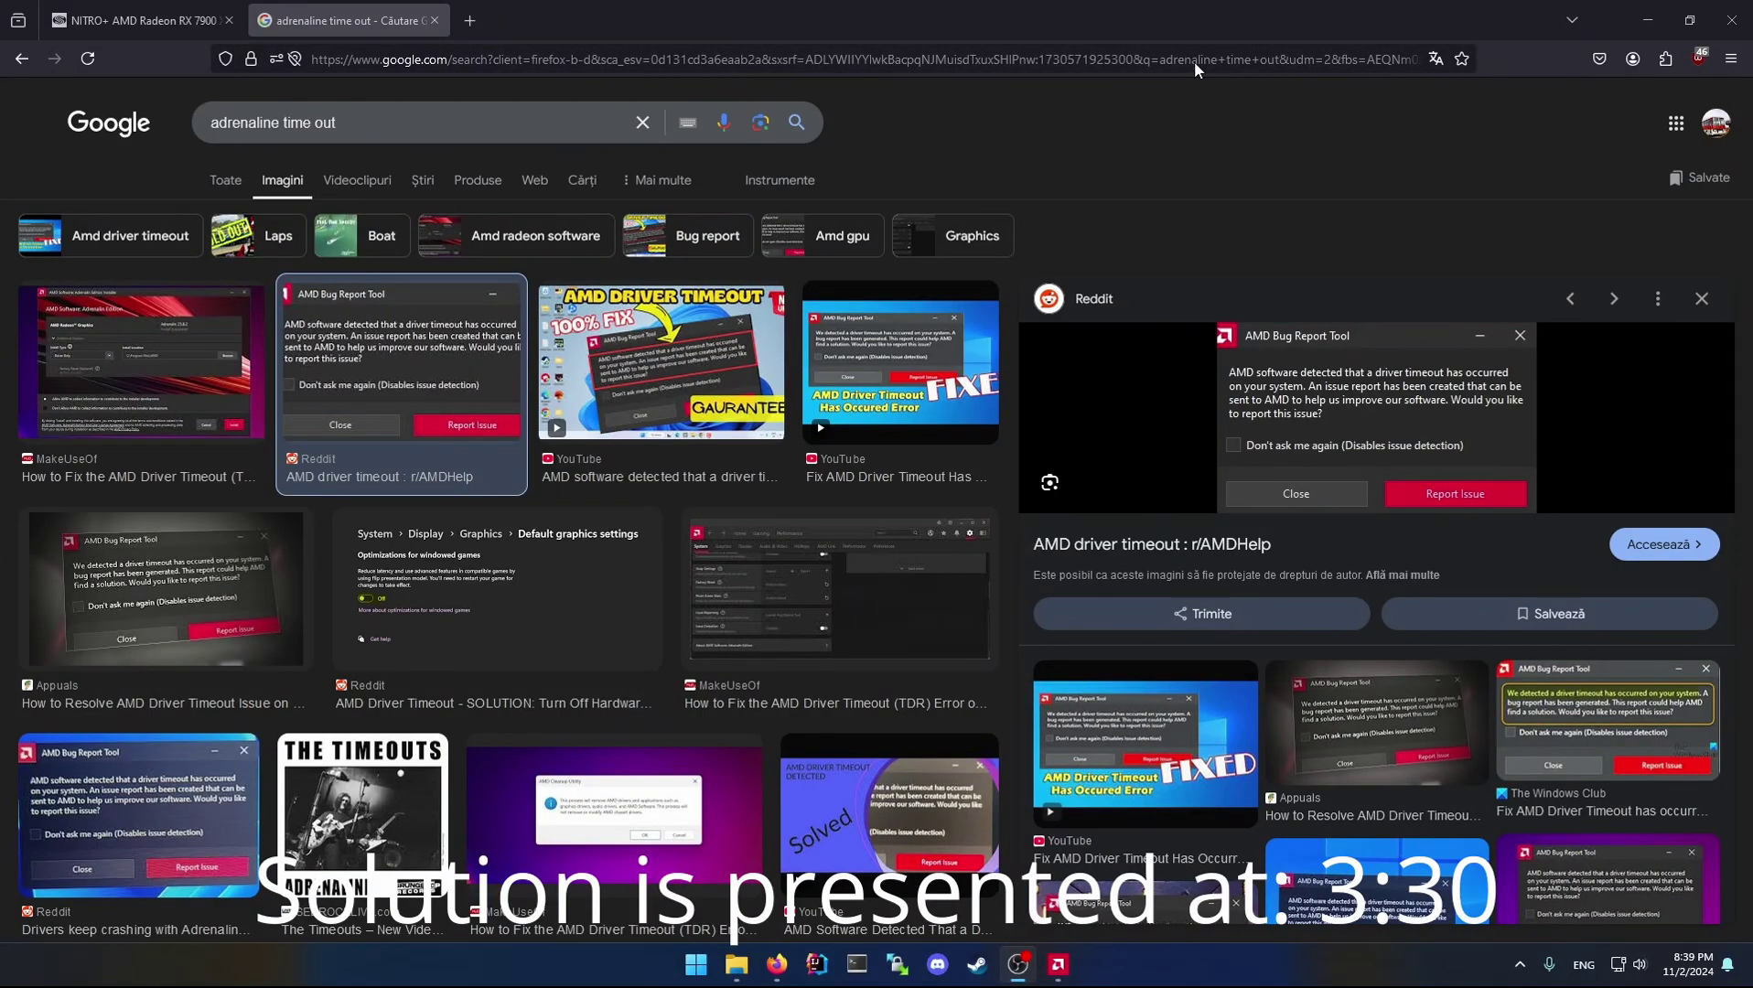
# - Minimize Firefox and open AMD Software's Performance Tuning page from the taskbar
pyautogui.click(1167, 137)
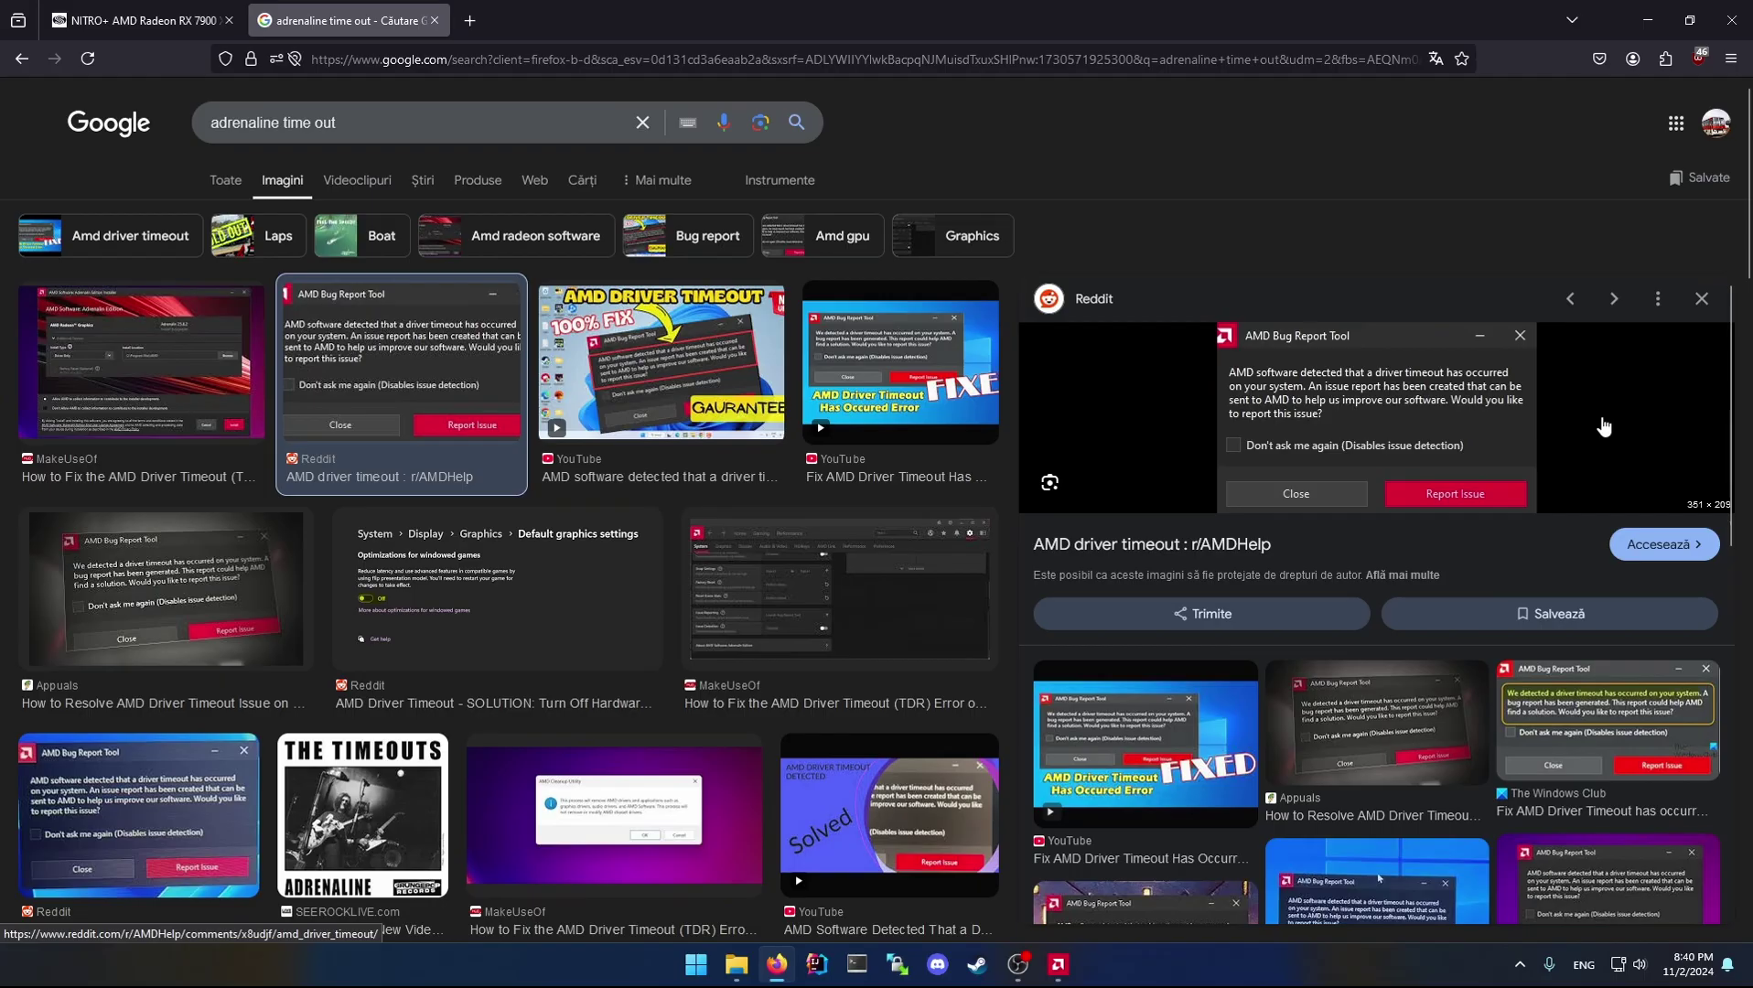
pyautogui.click(1646, 19)
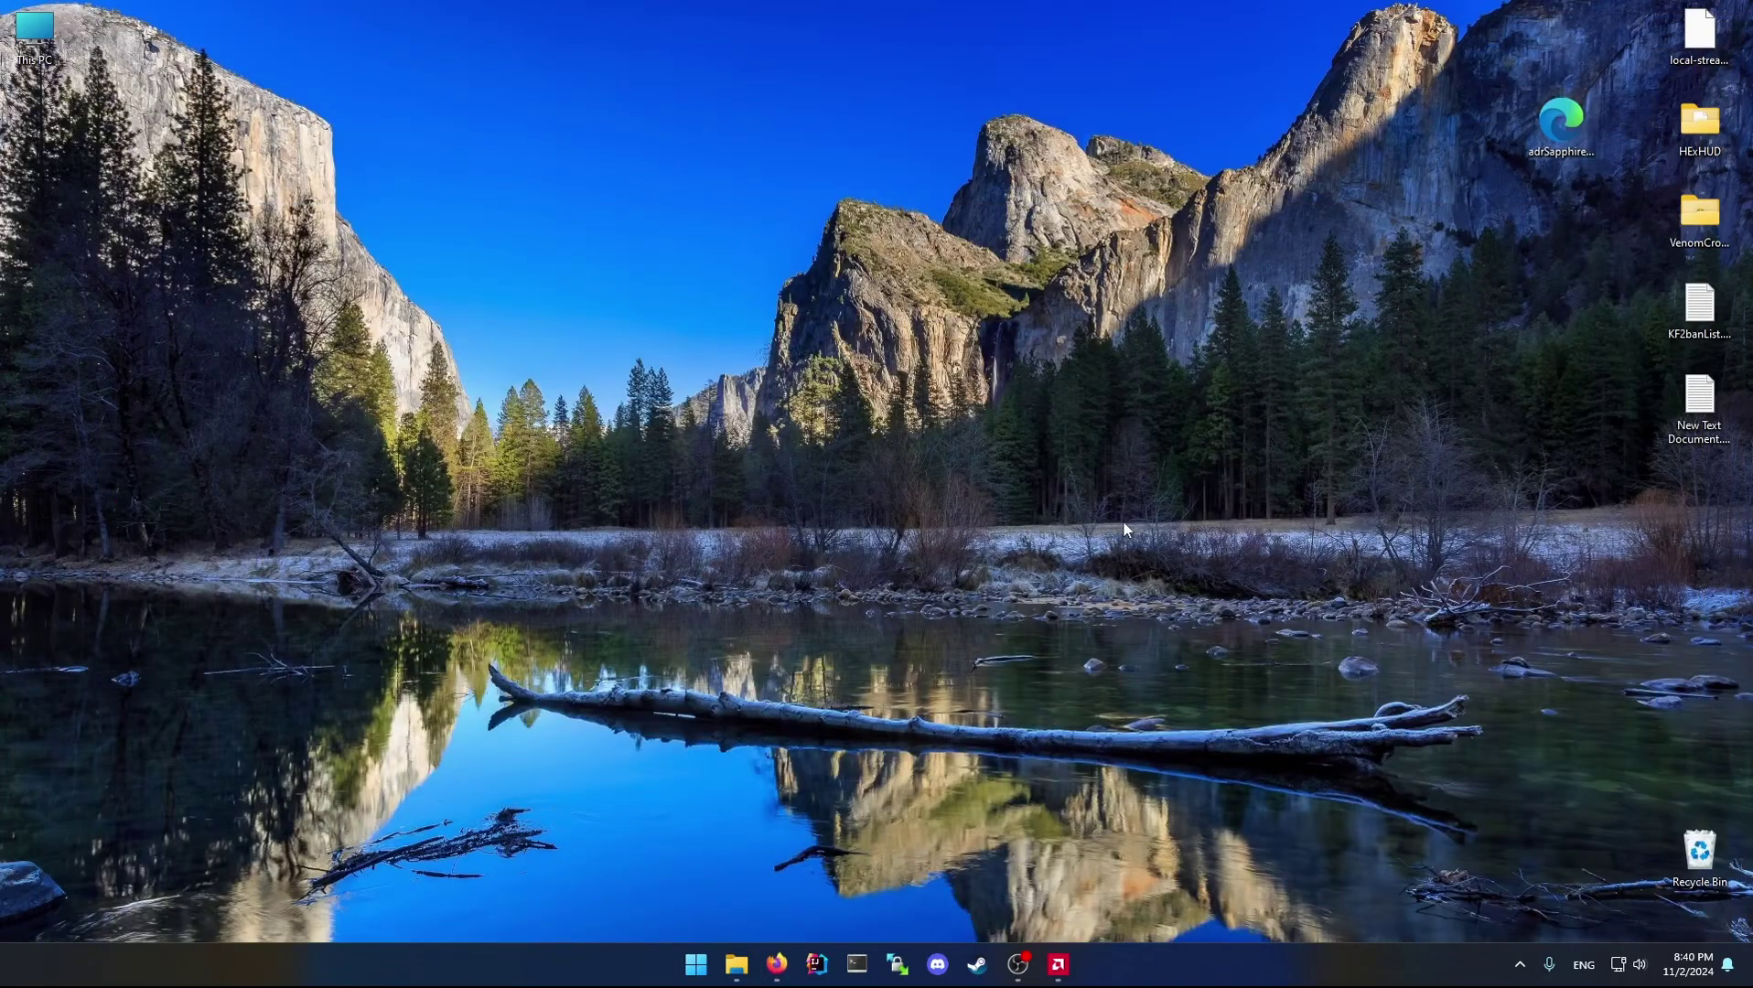
pyautogui.click(1058, 965)
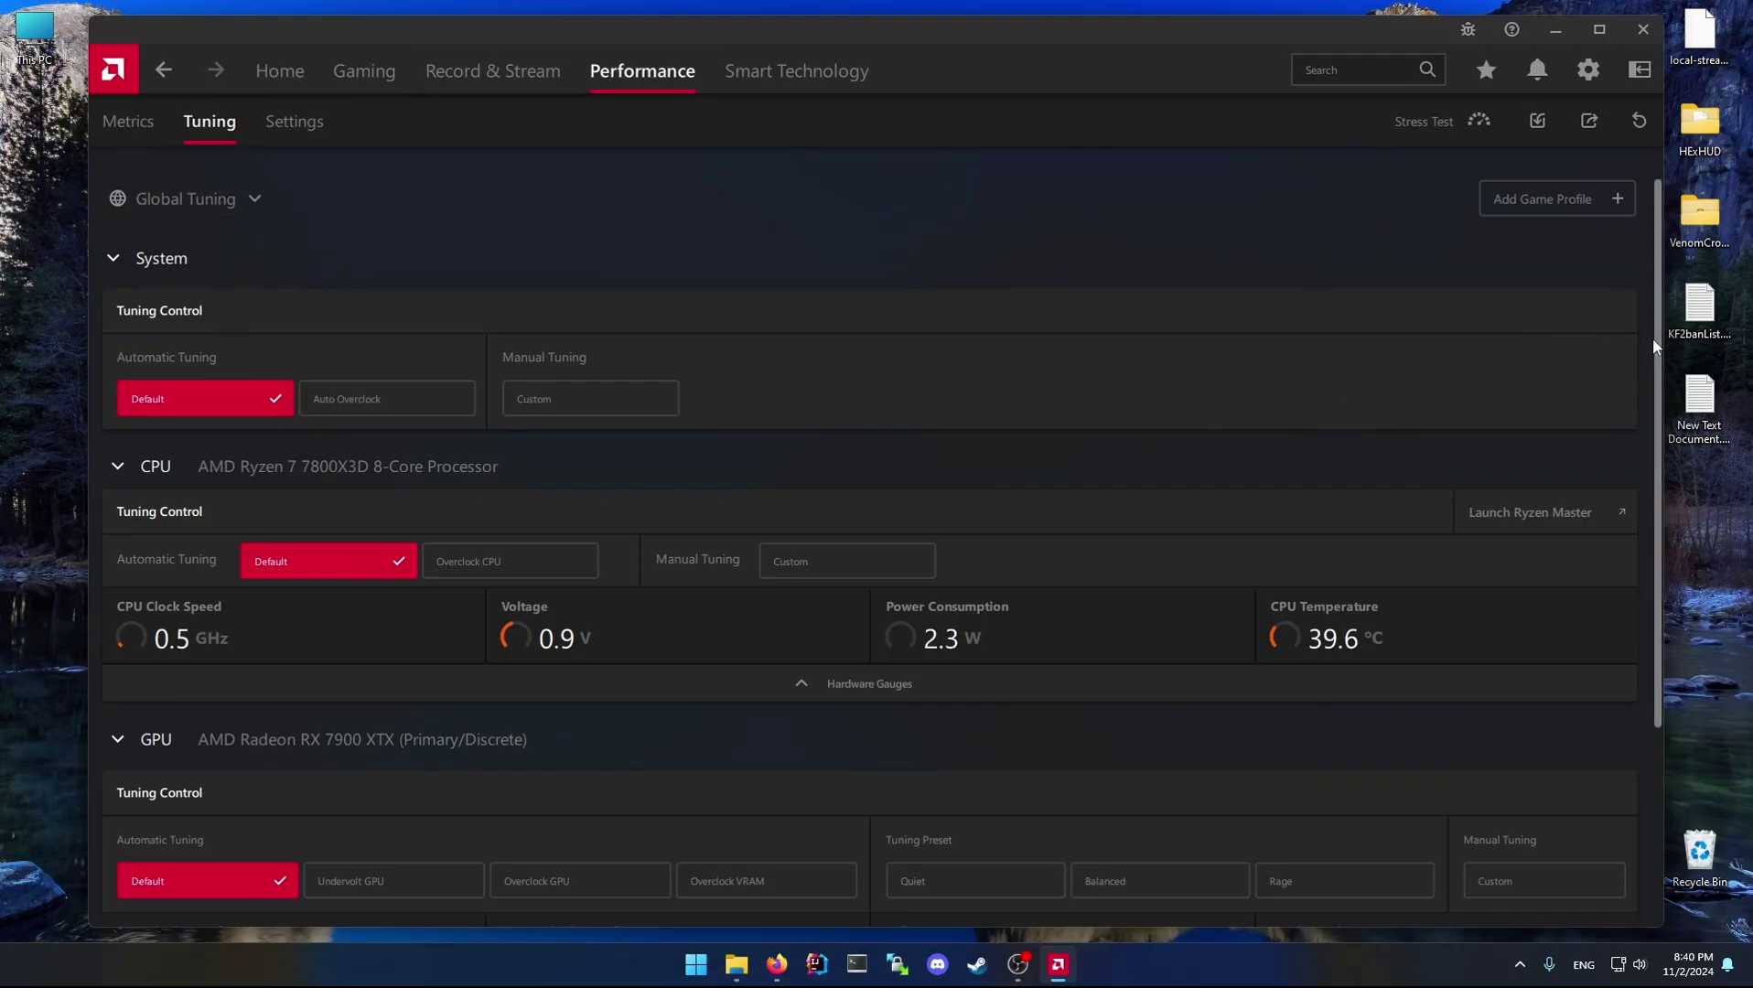
# - Set GPU Manual Tuning to Custom
pyautogui.moveTo(1653, 339); pyautogui.dragTo(1670, 570)
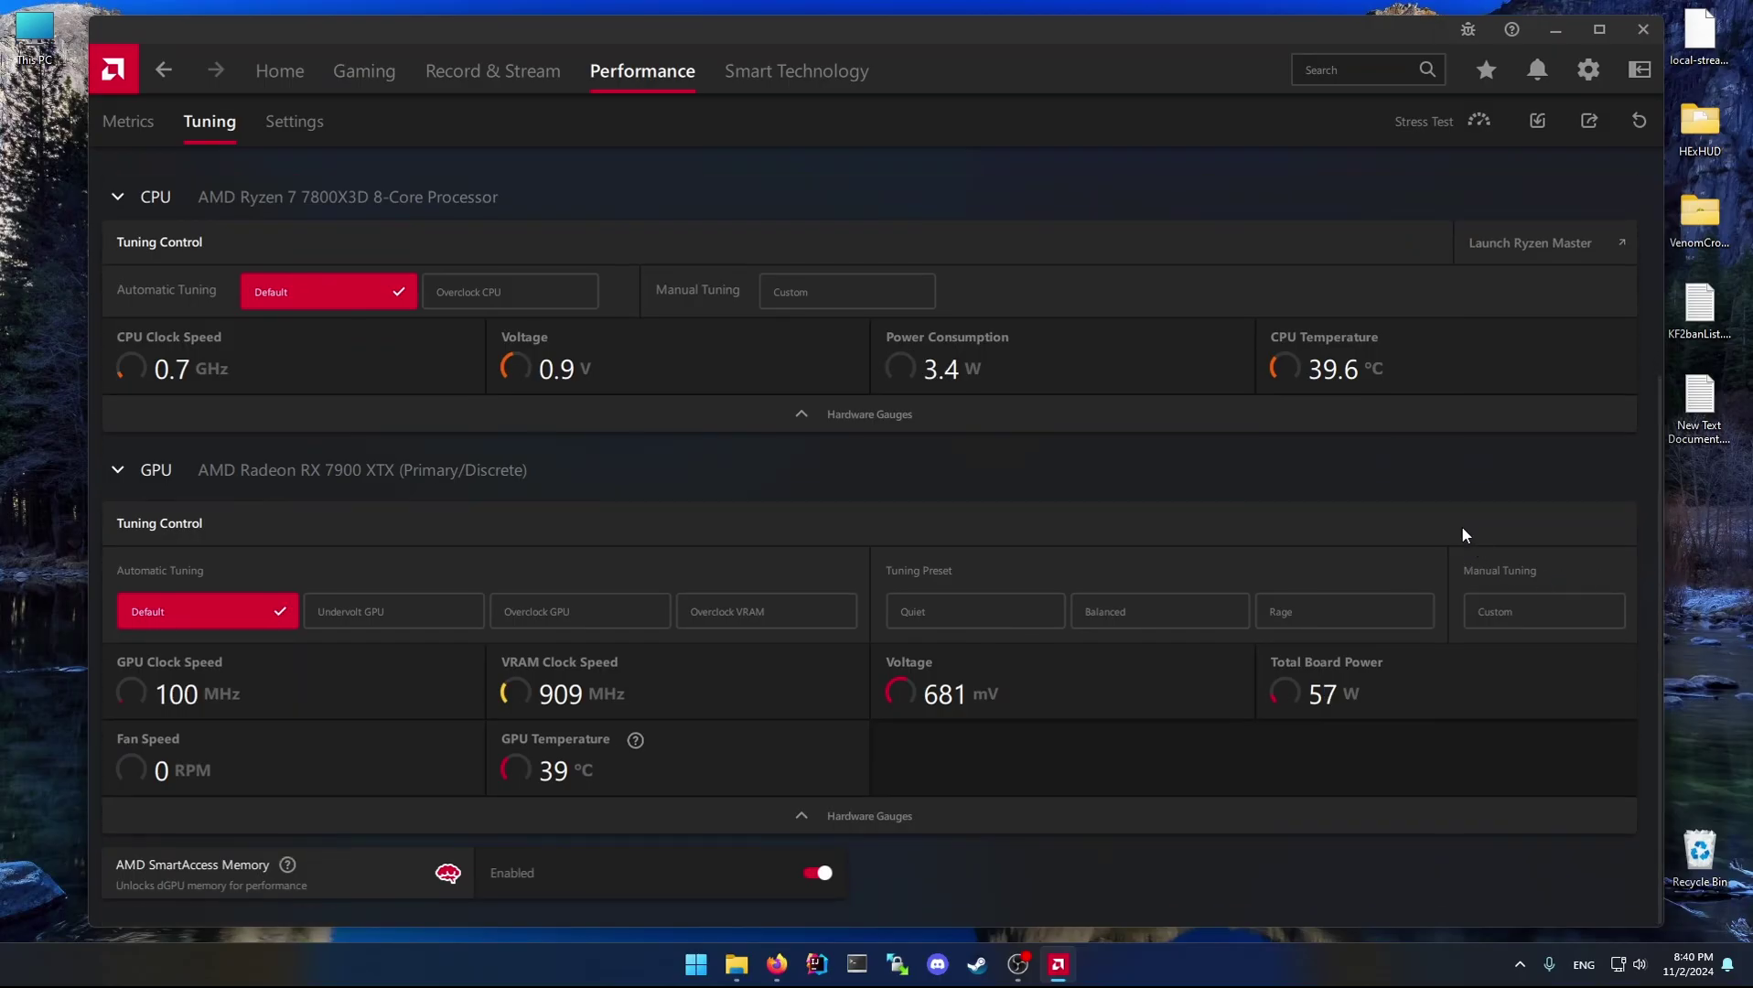
pyautogui.click(1543, 612)
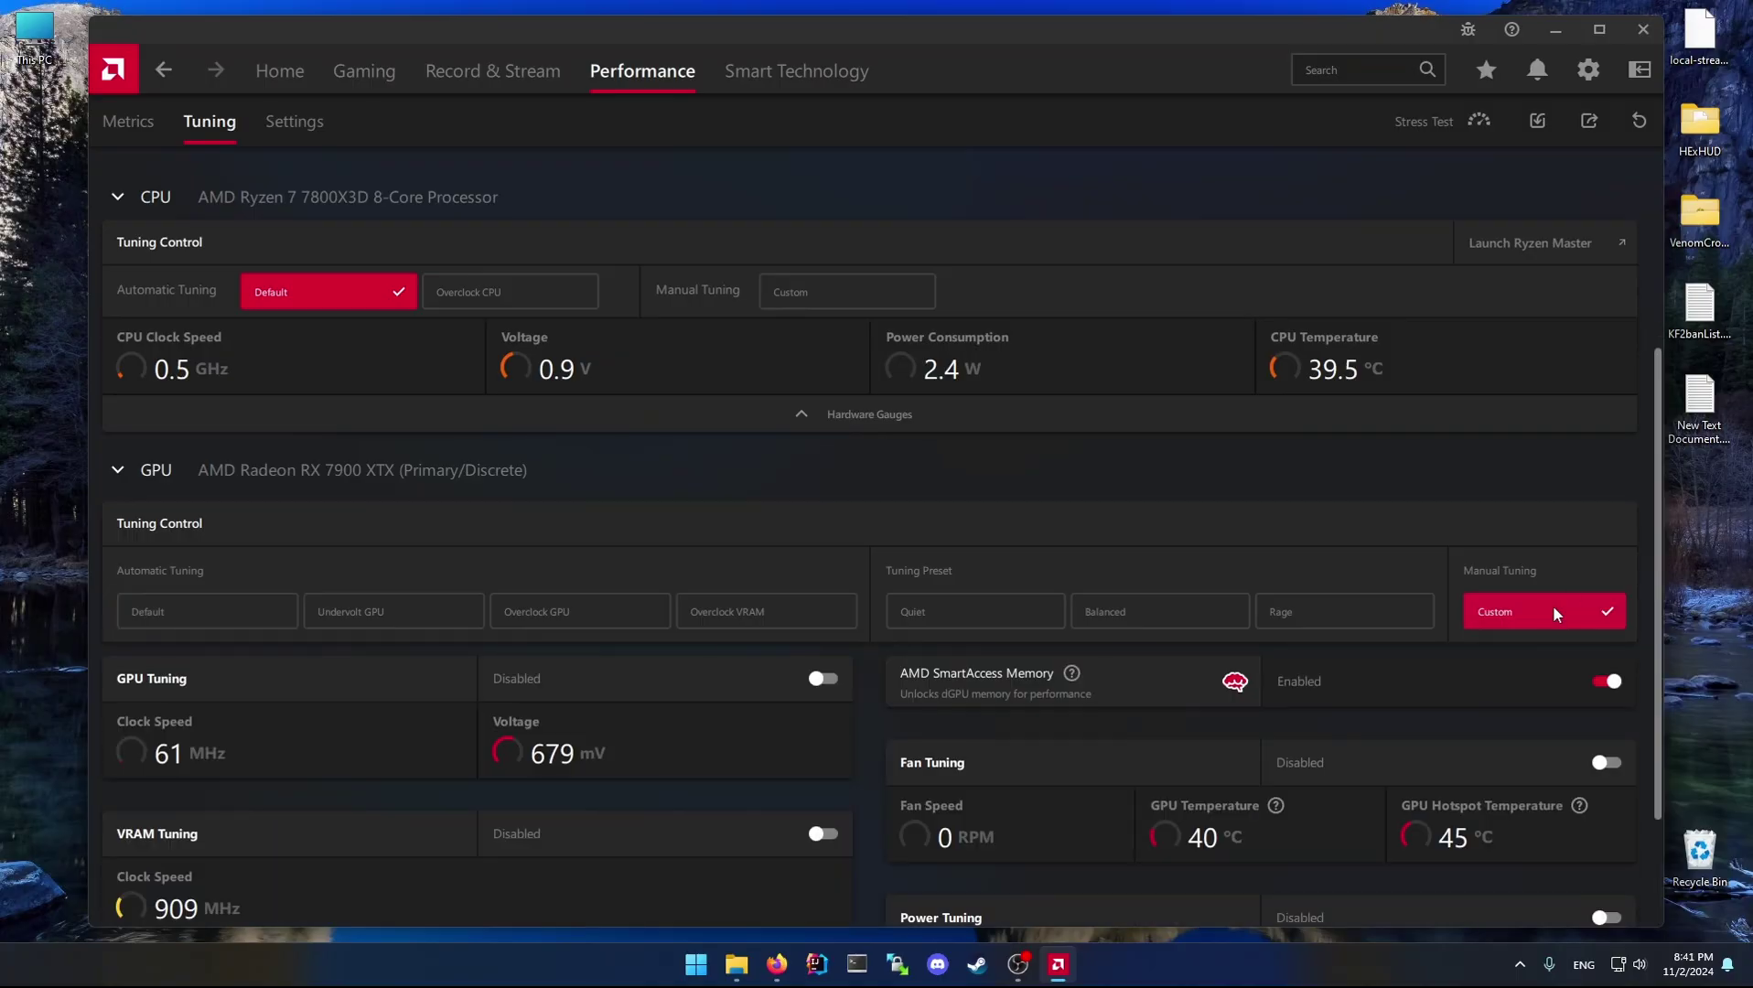
pyautogui.scroll(-2, 1658, 541)
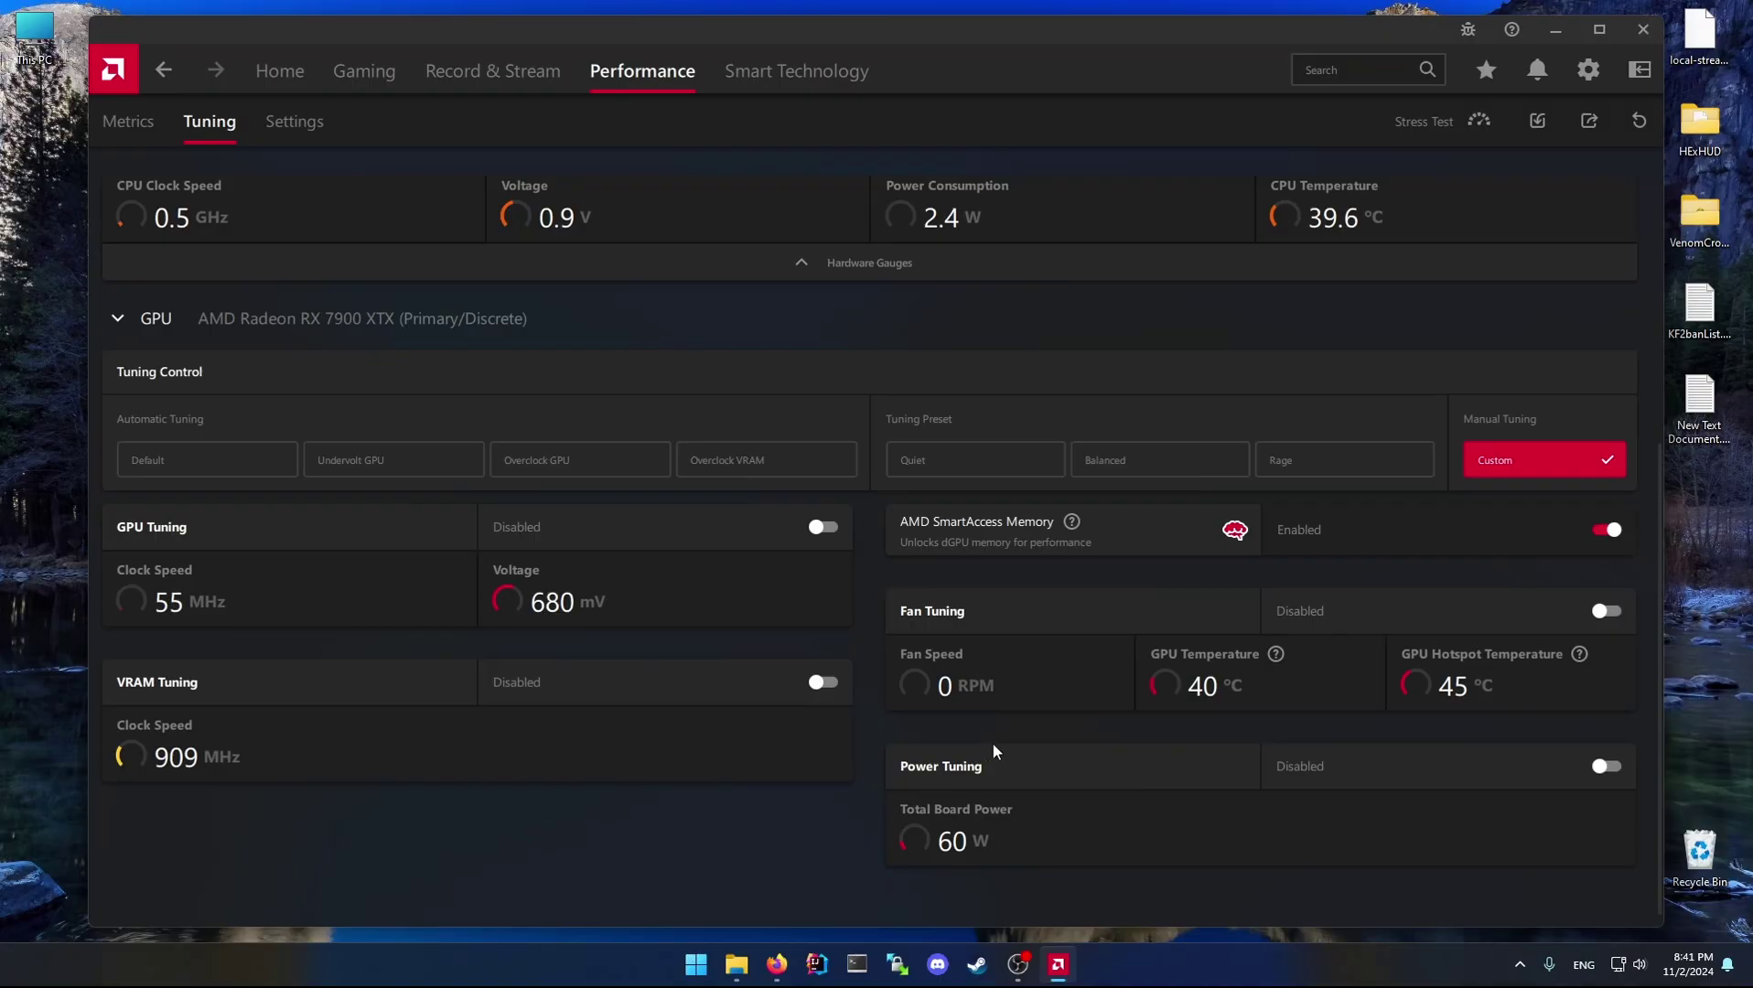
# - Enable Fan Tuning with Advanced Control, and GPU Tuning with its Advanced Control in MHz/mV
pyautogui.click(1604, 611)
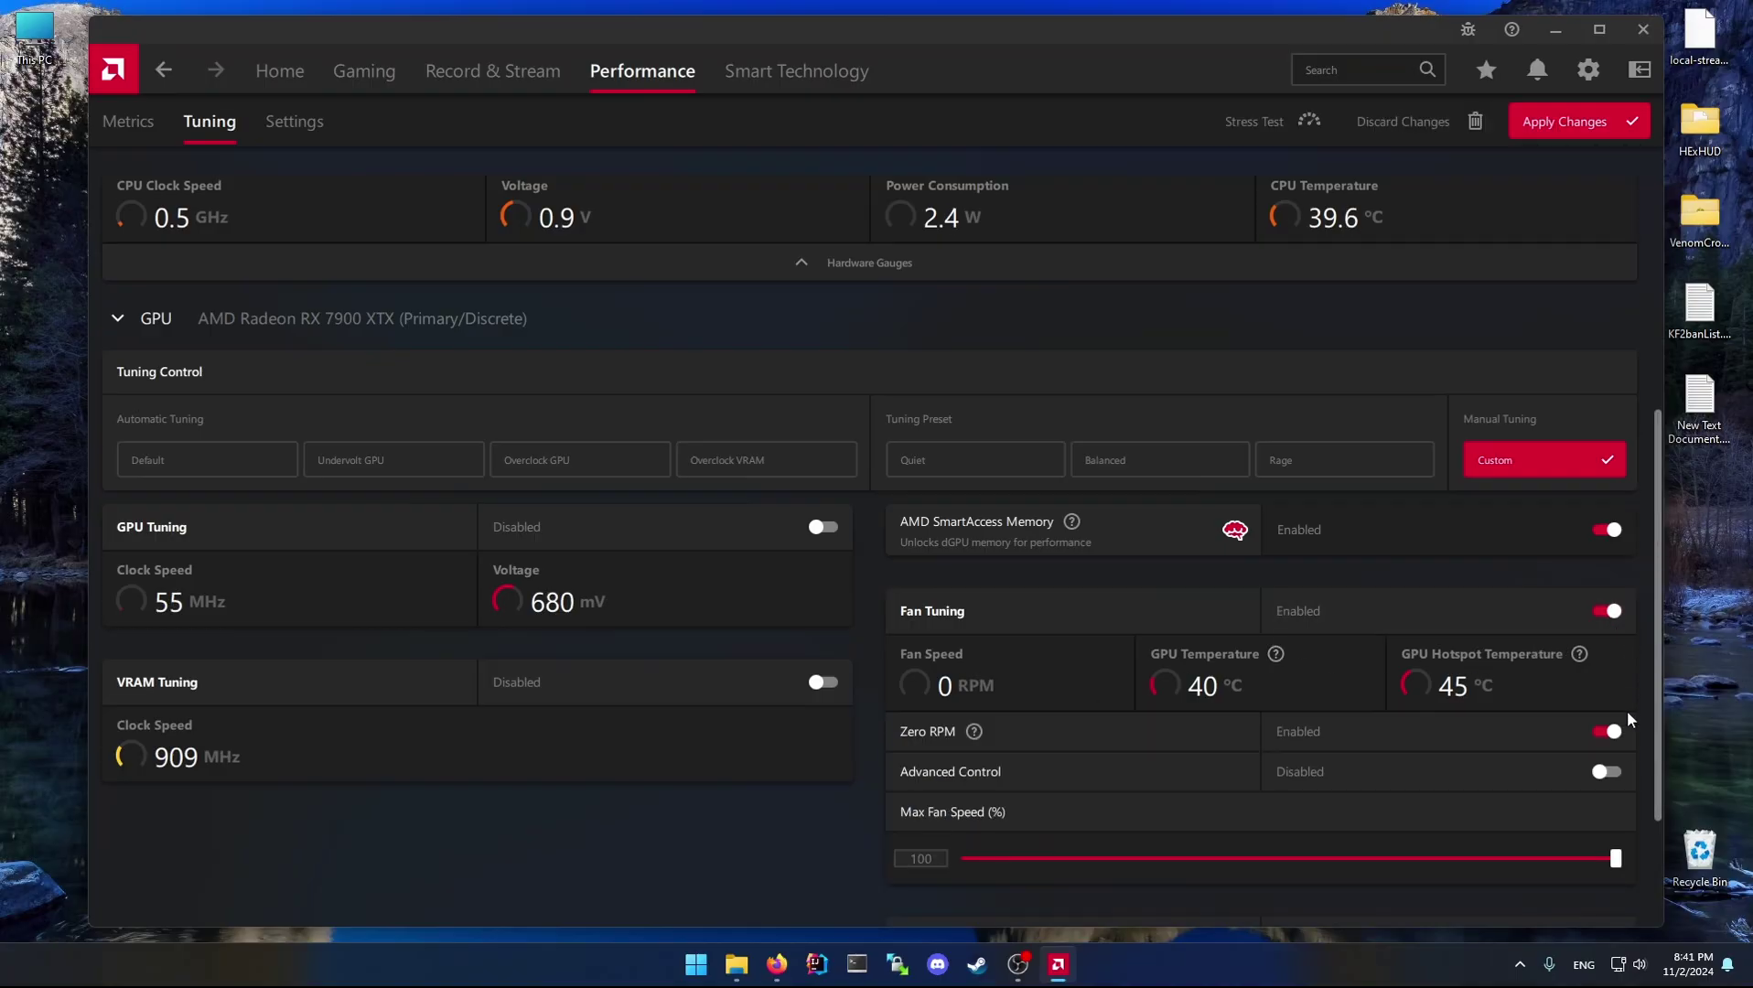
pyautogui.click(1605, 771)
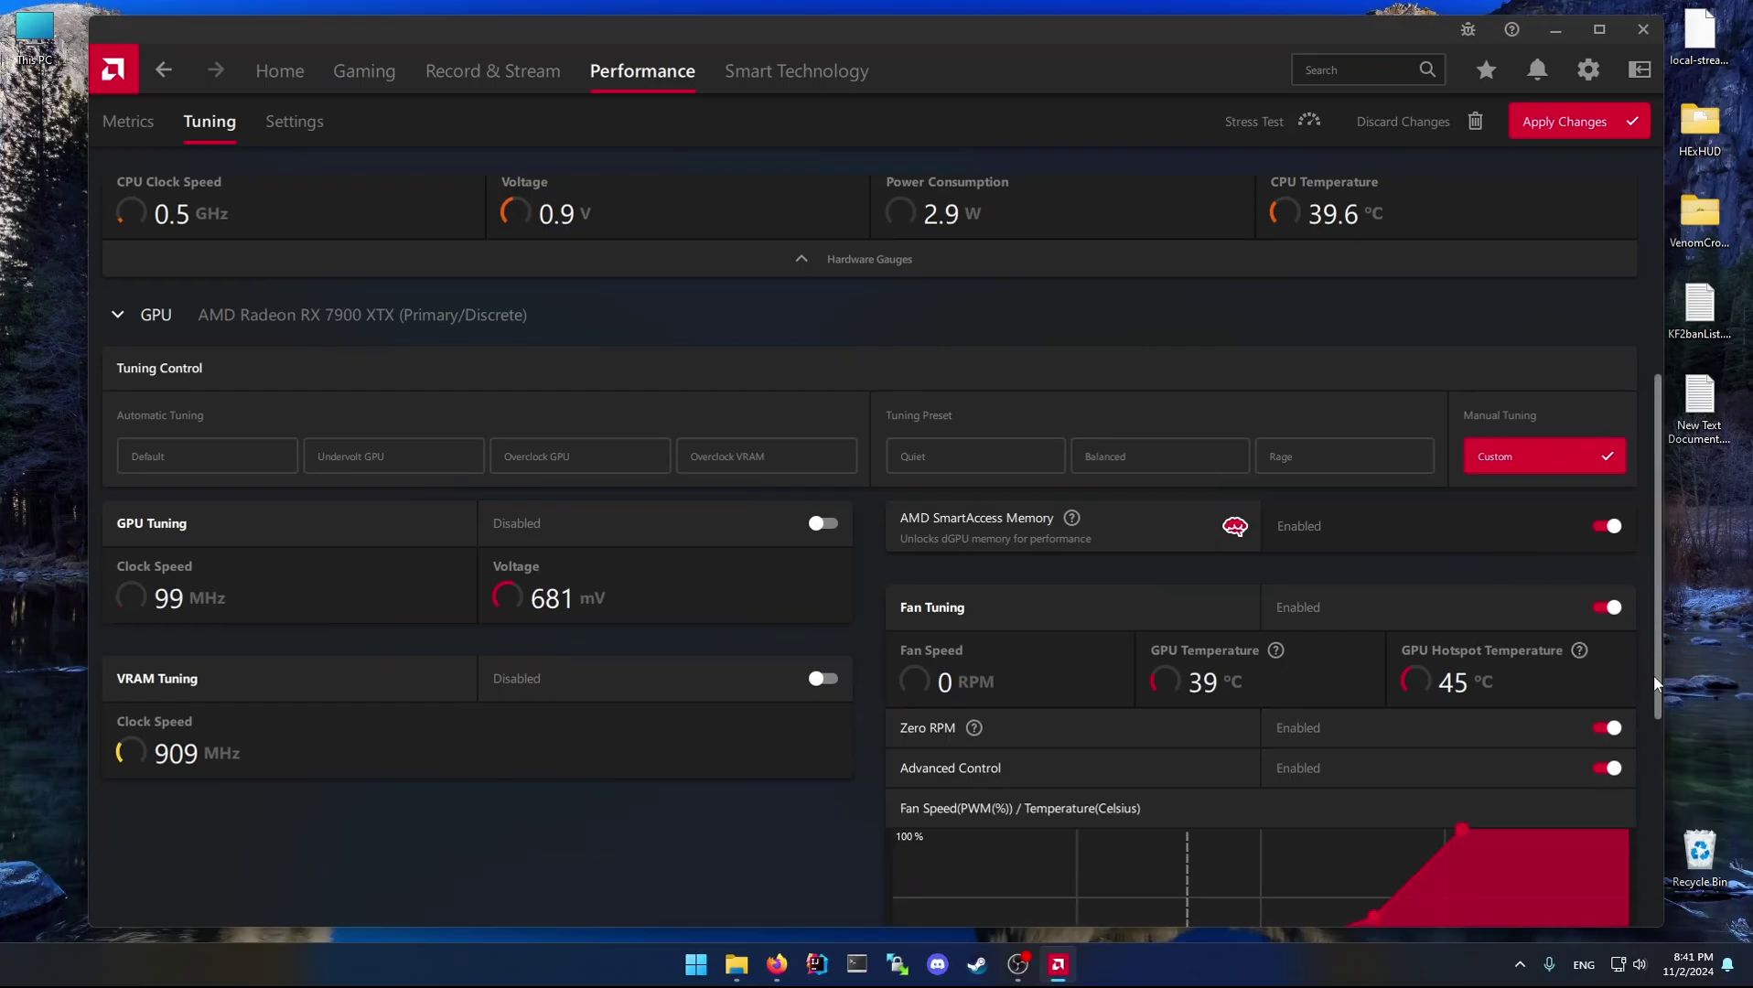
pyautogui.scroll(-3, 1653, 675)
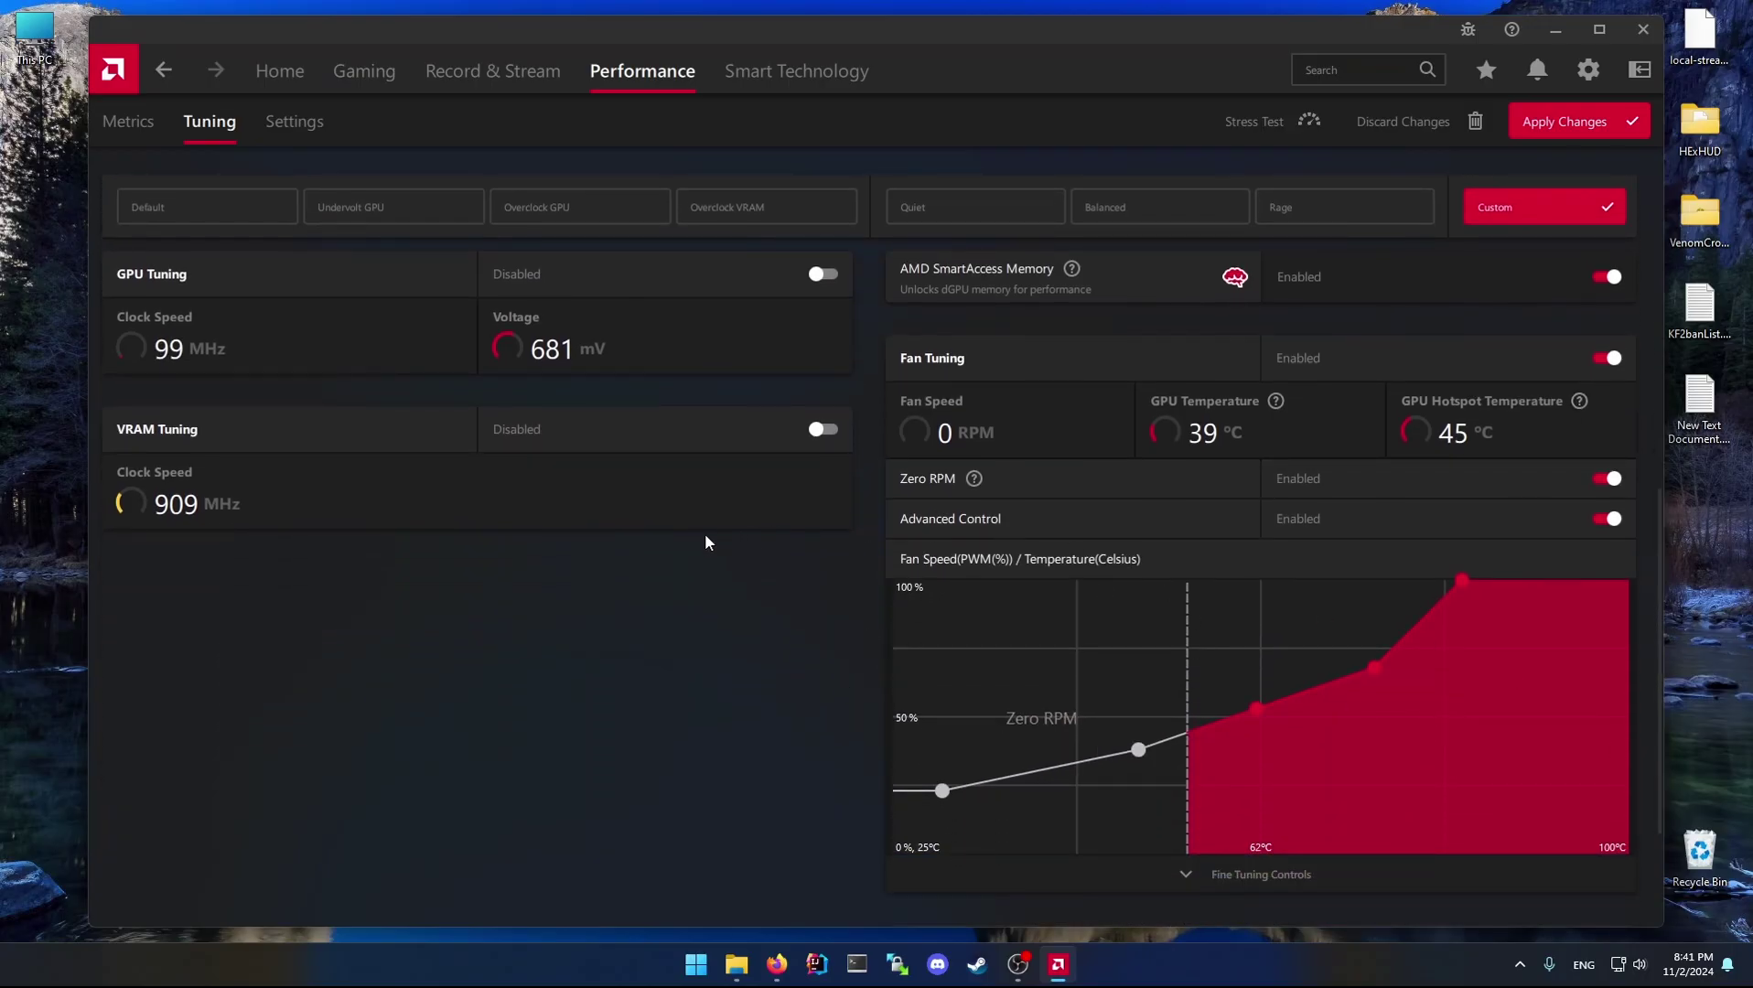
pyautogui.click(826, 272)
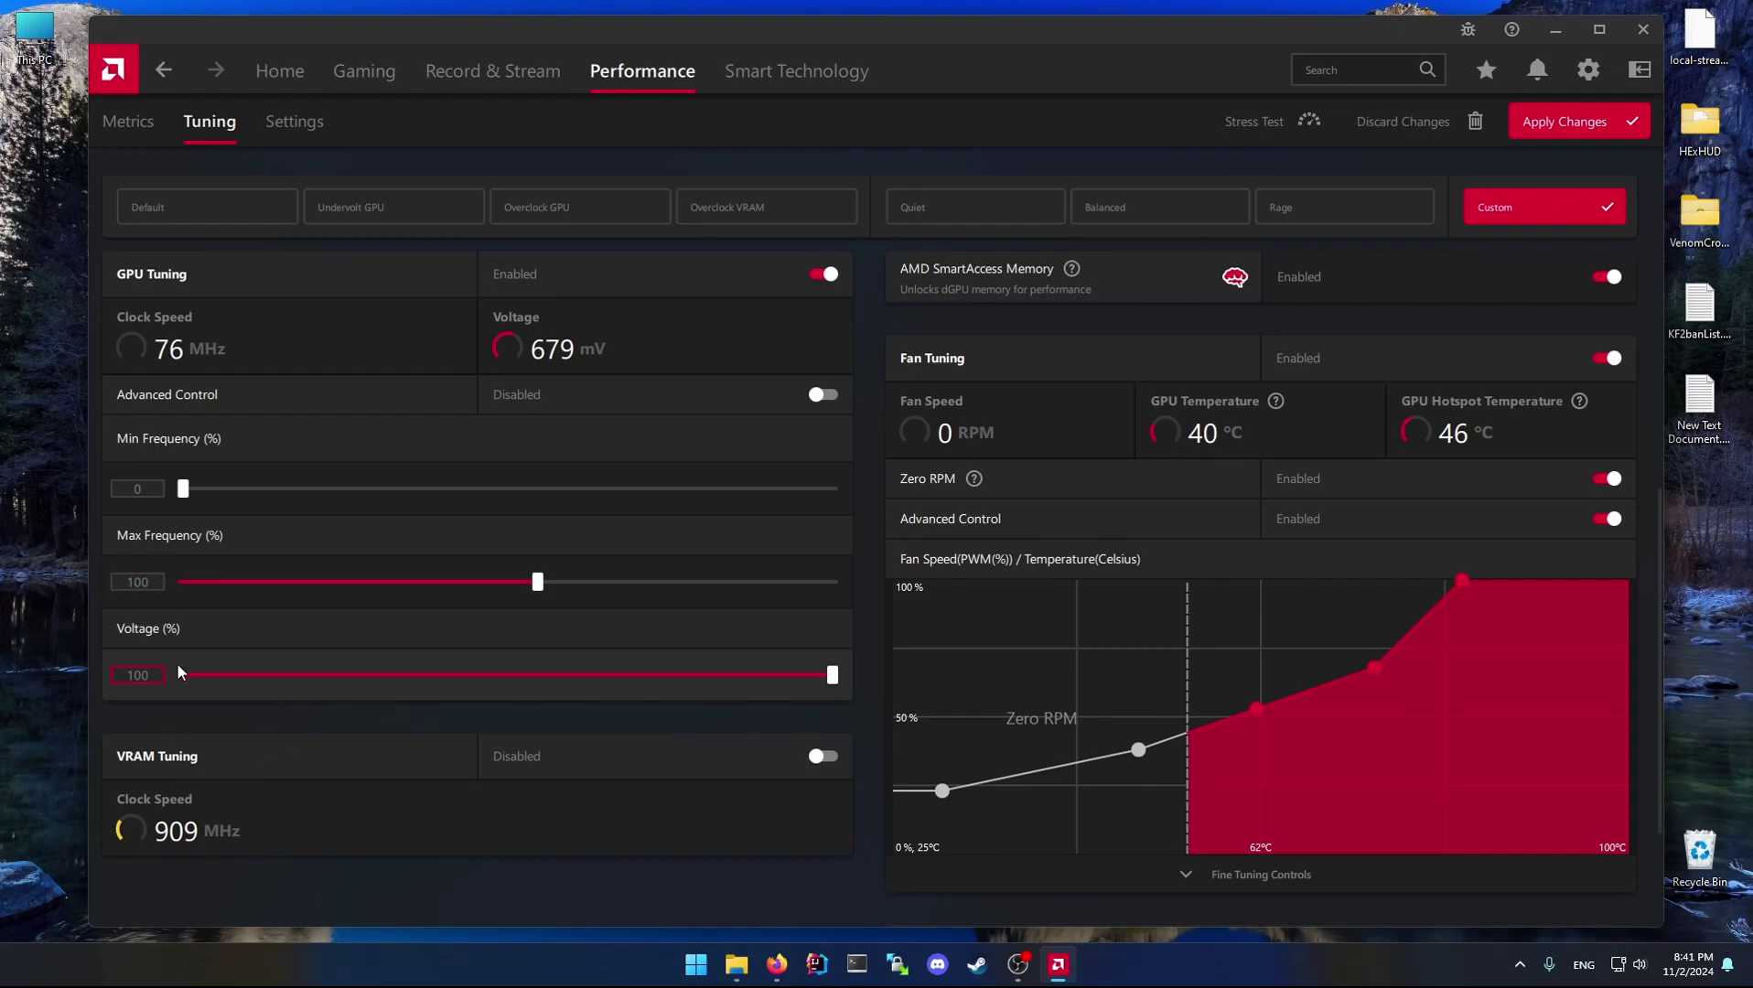
pyautogui.click(822, 395)
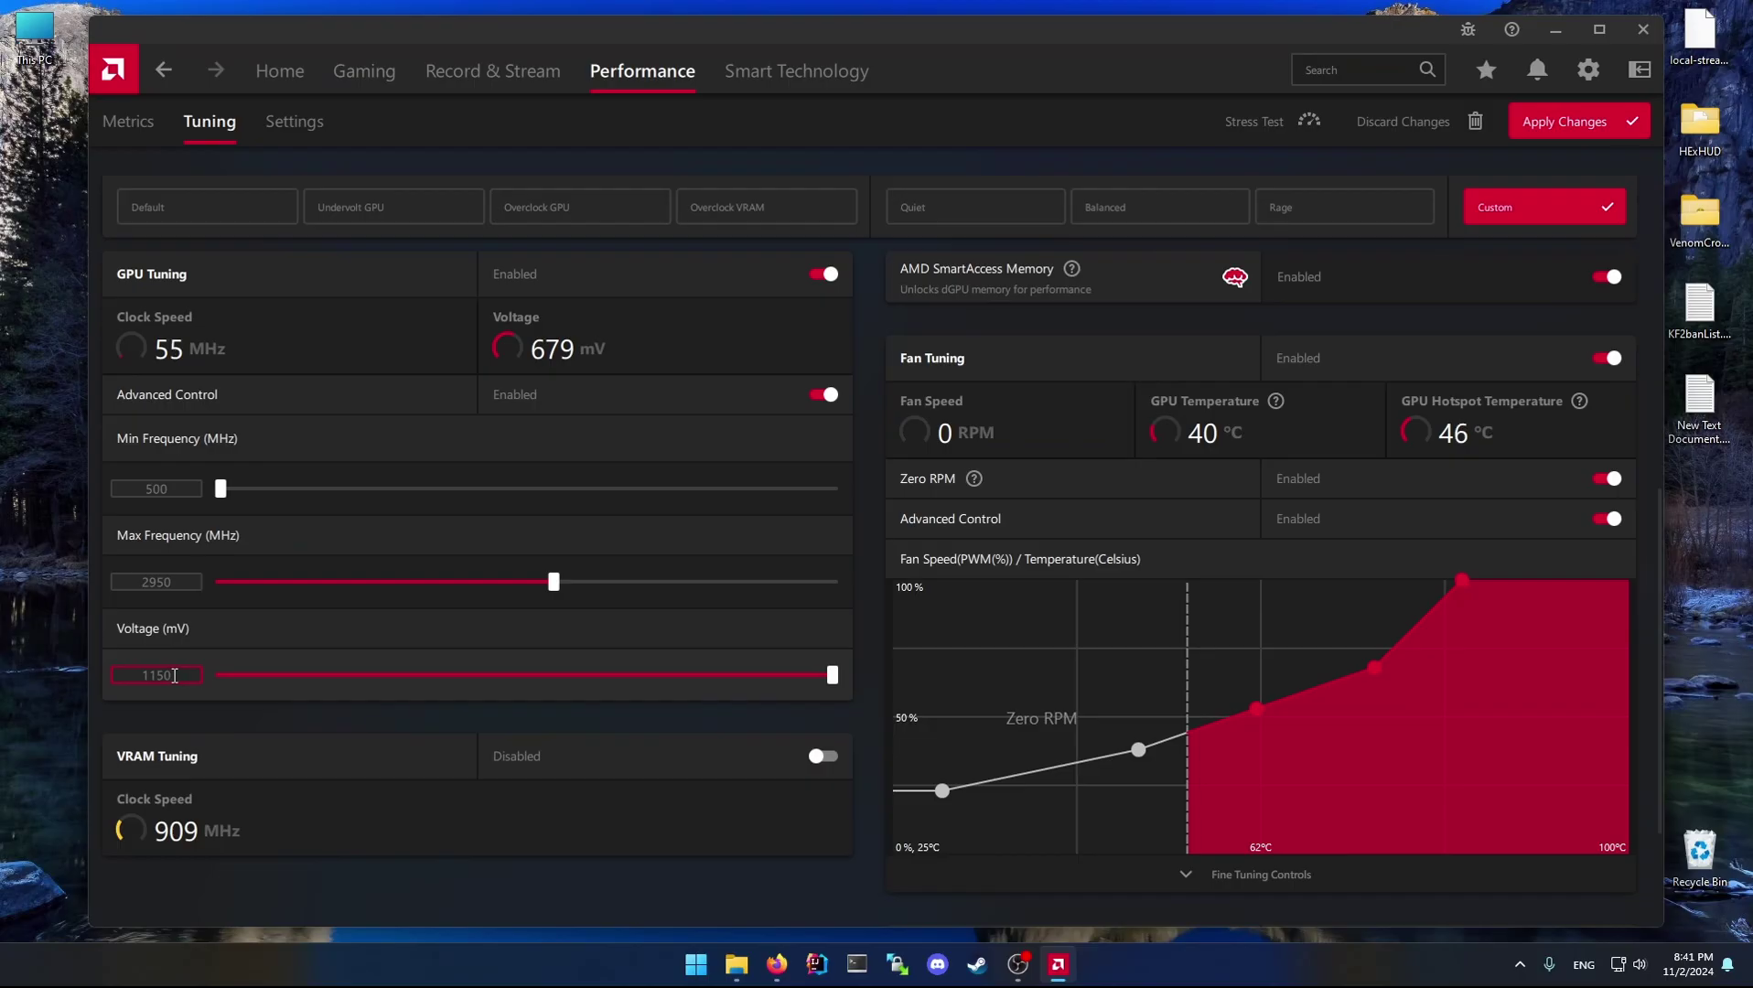
pyautogui.click(777, 964)
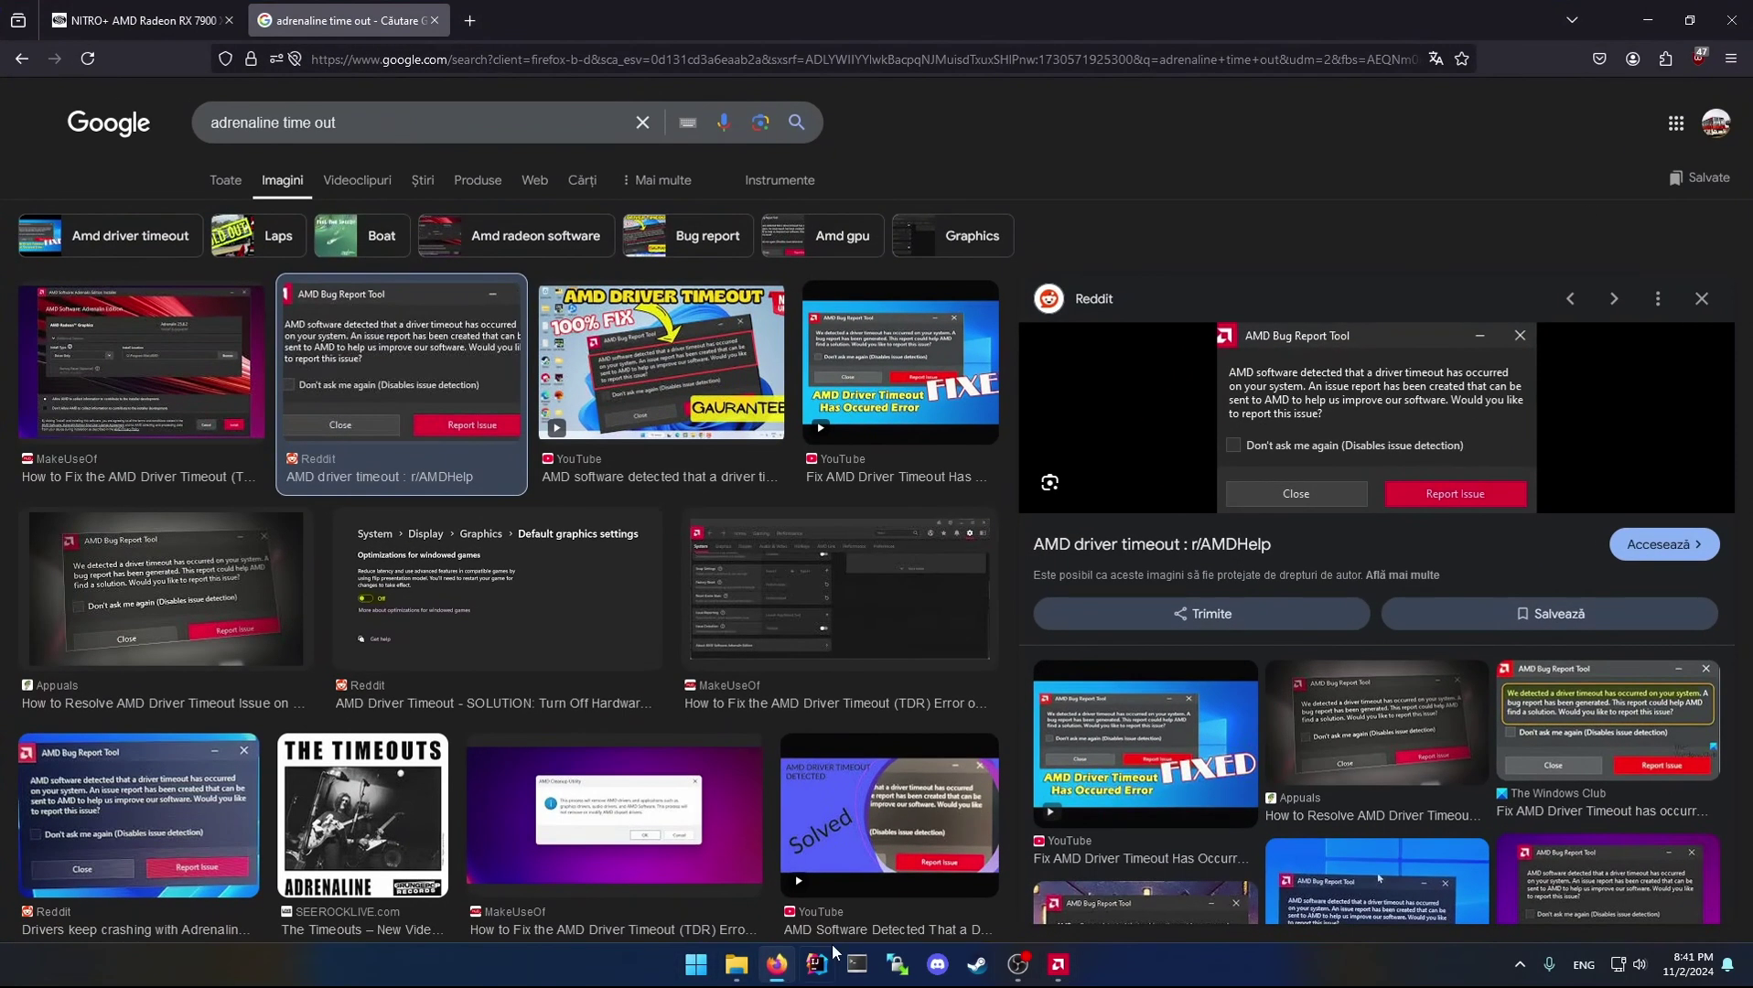
pyautogui.click(1647, 12)
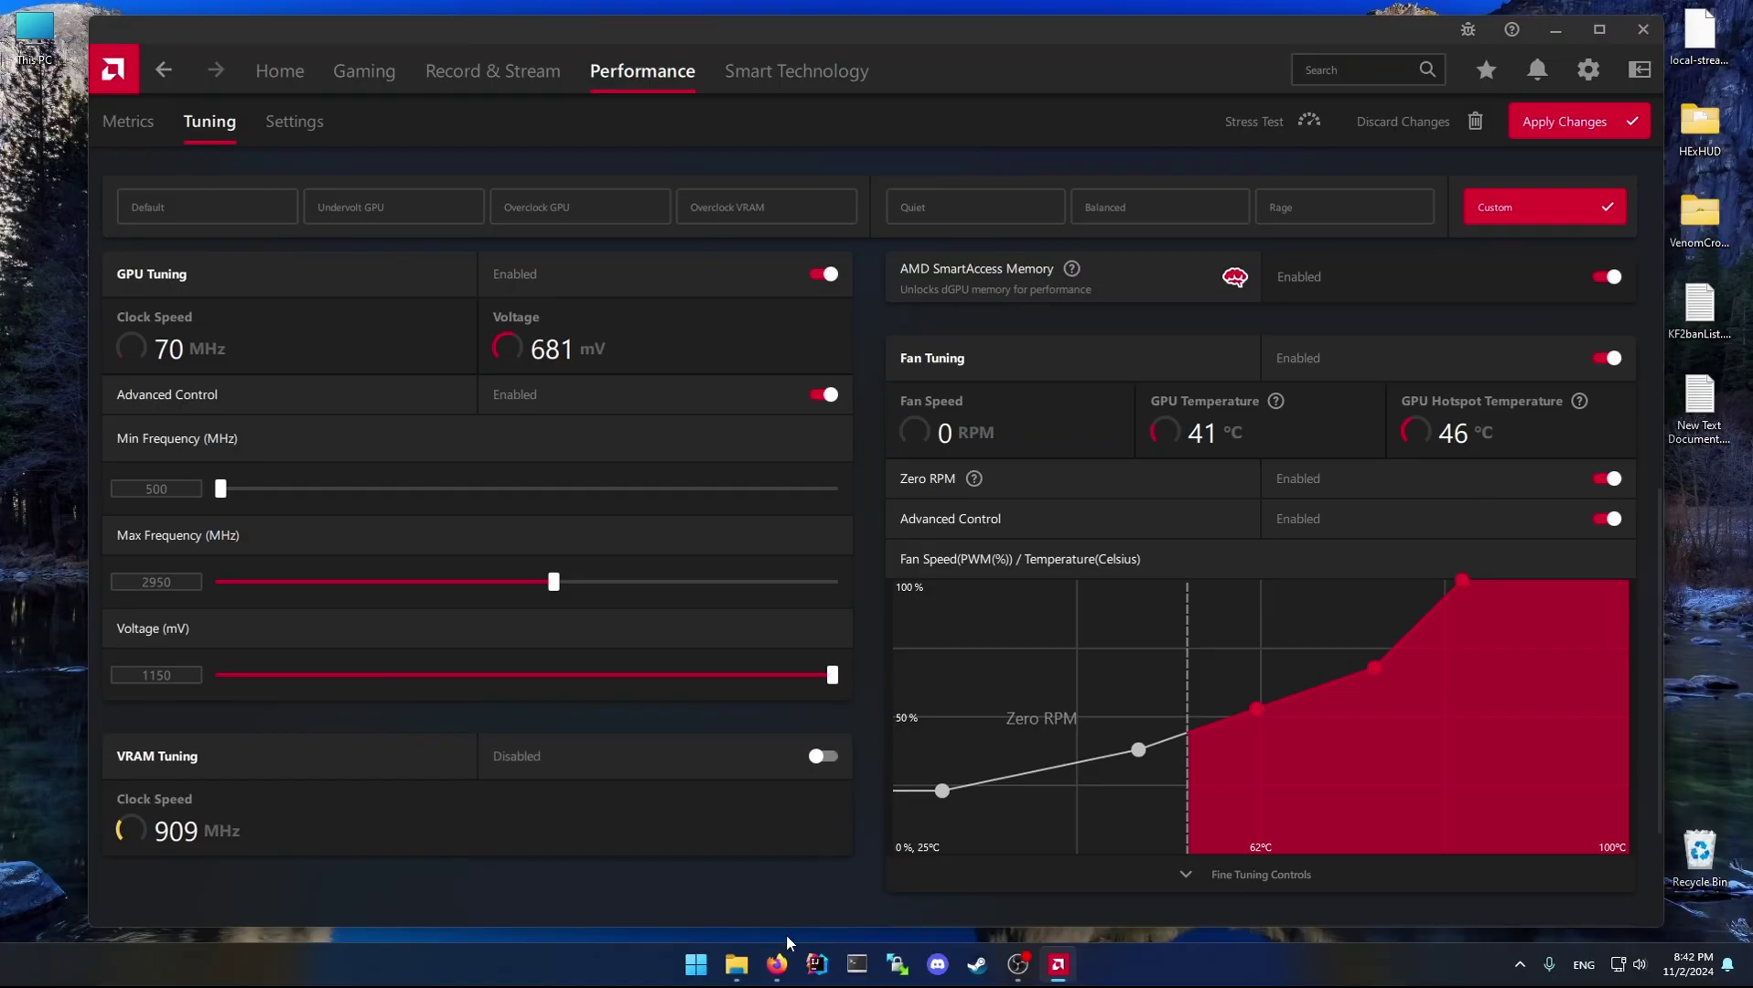
pyautogui.click(777, 961)
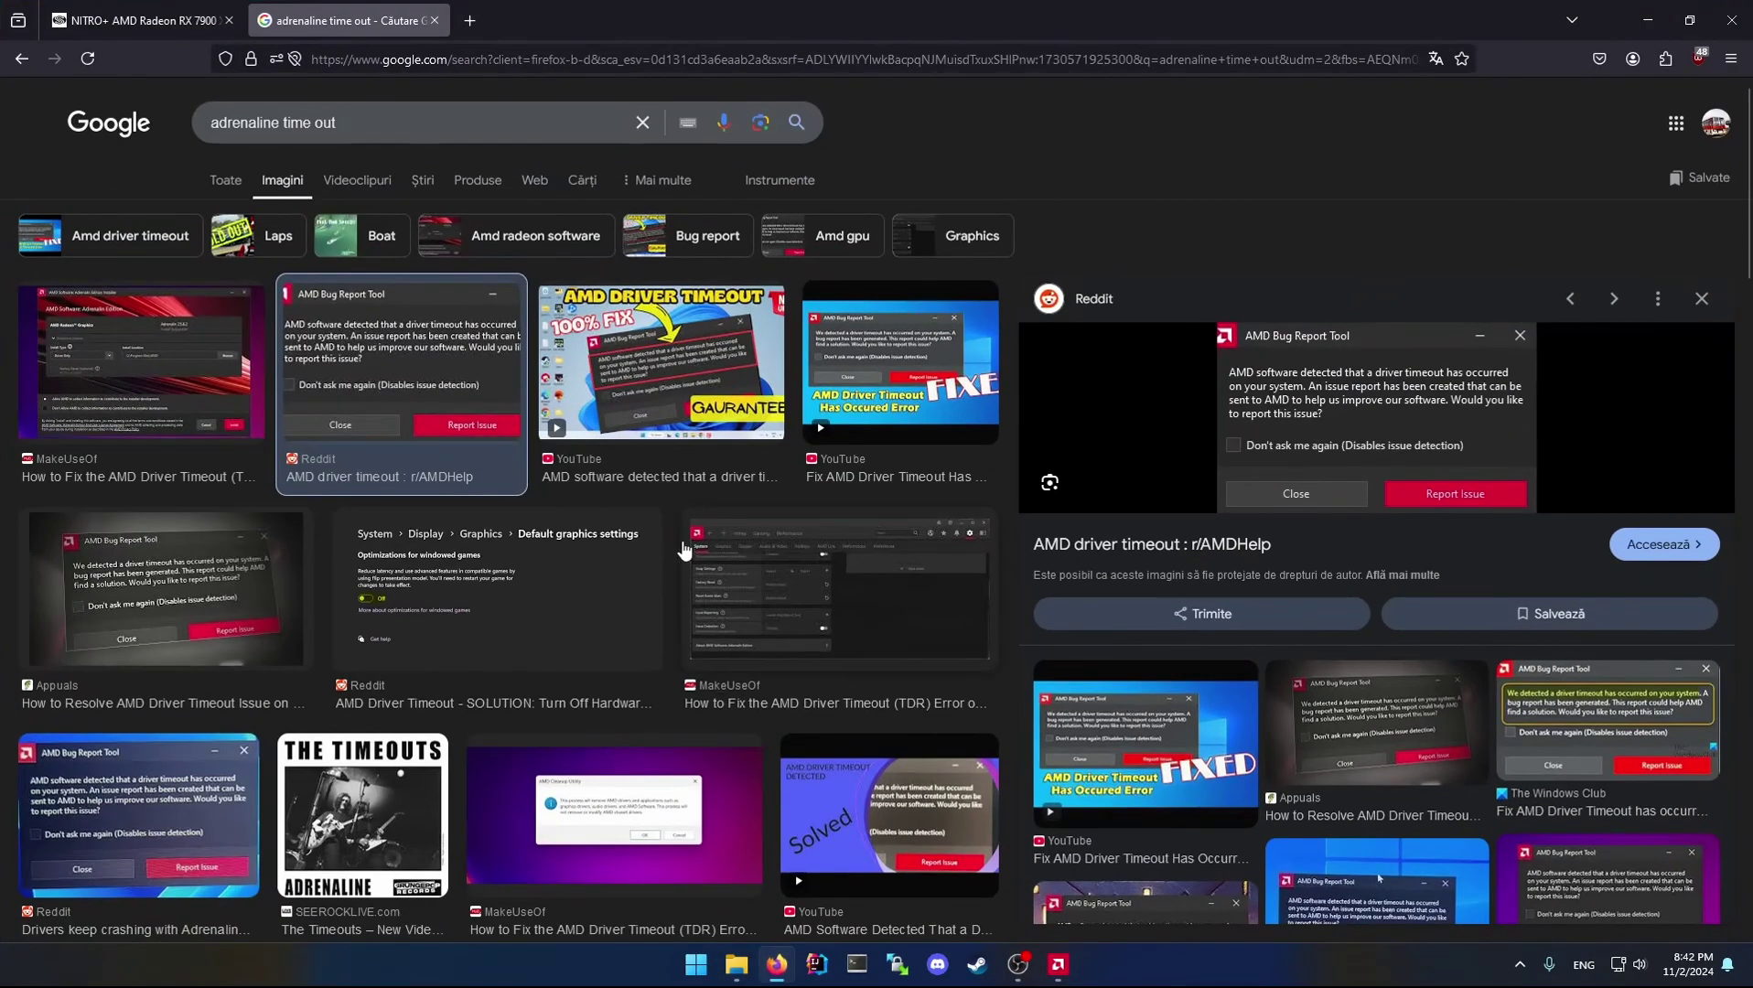
pyautogui.click(1647, 20)
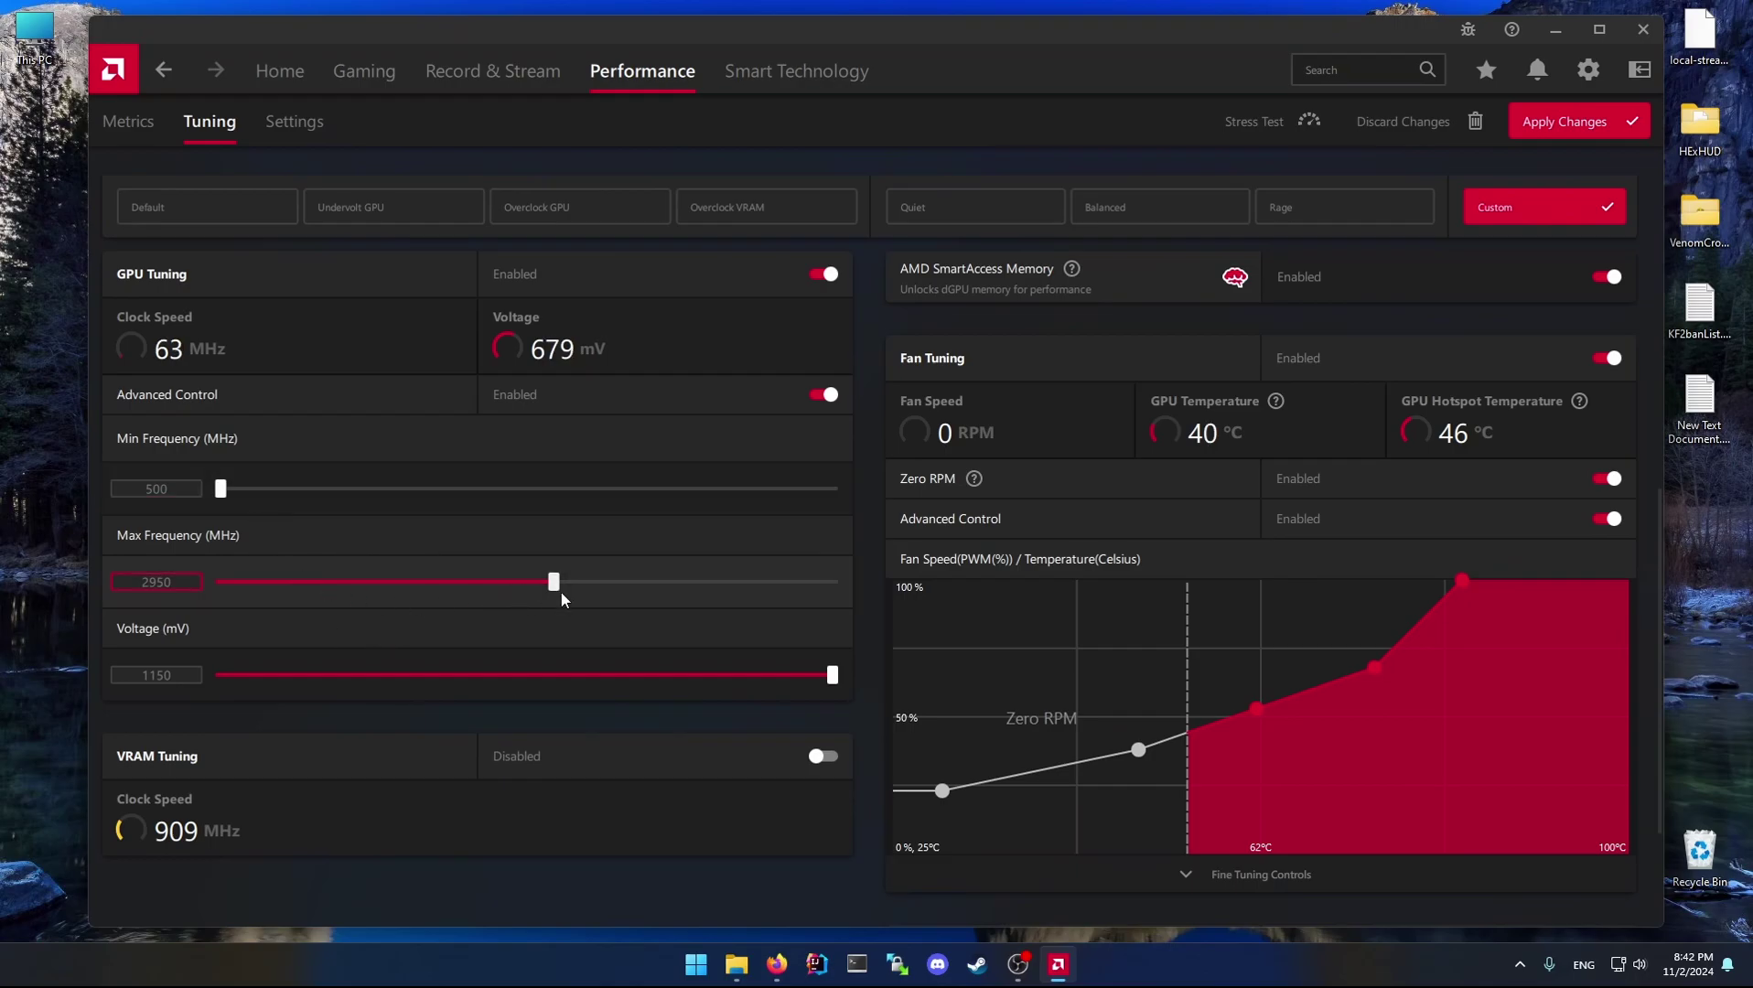
pyautogui.moveTo(172, 581); pyautogui.dragTo(137, 580)
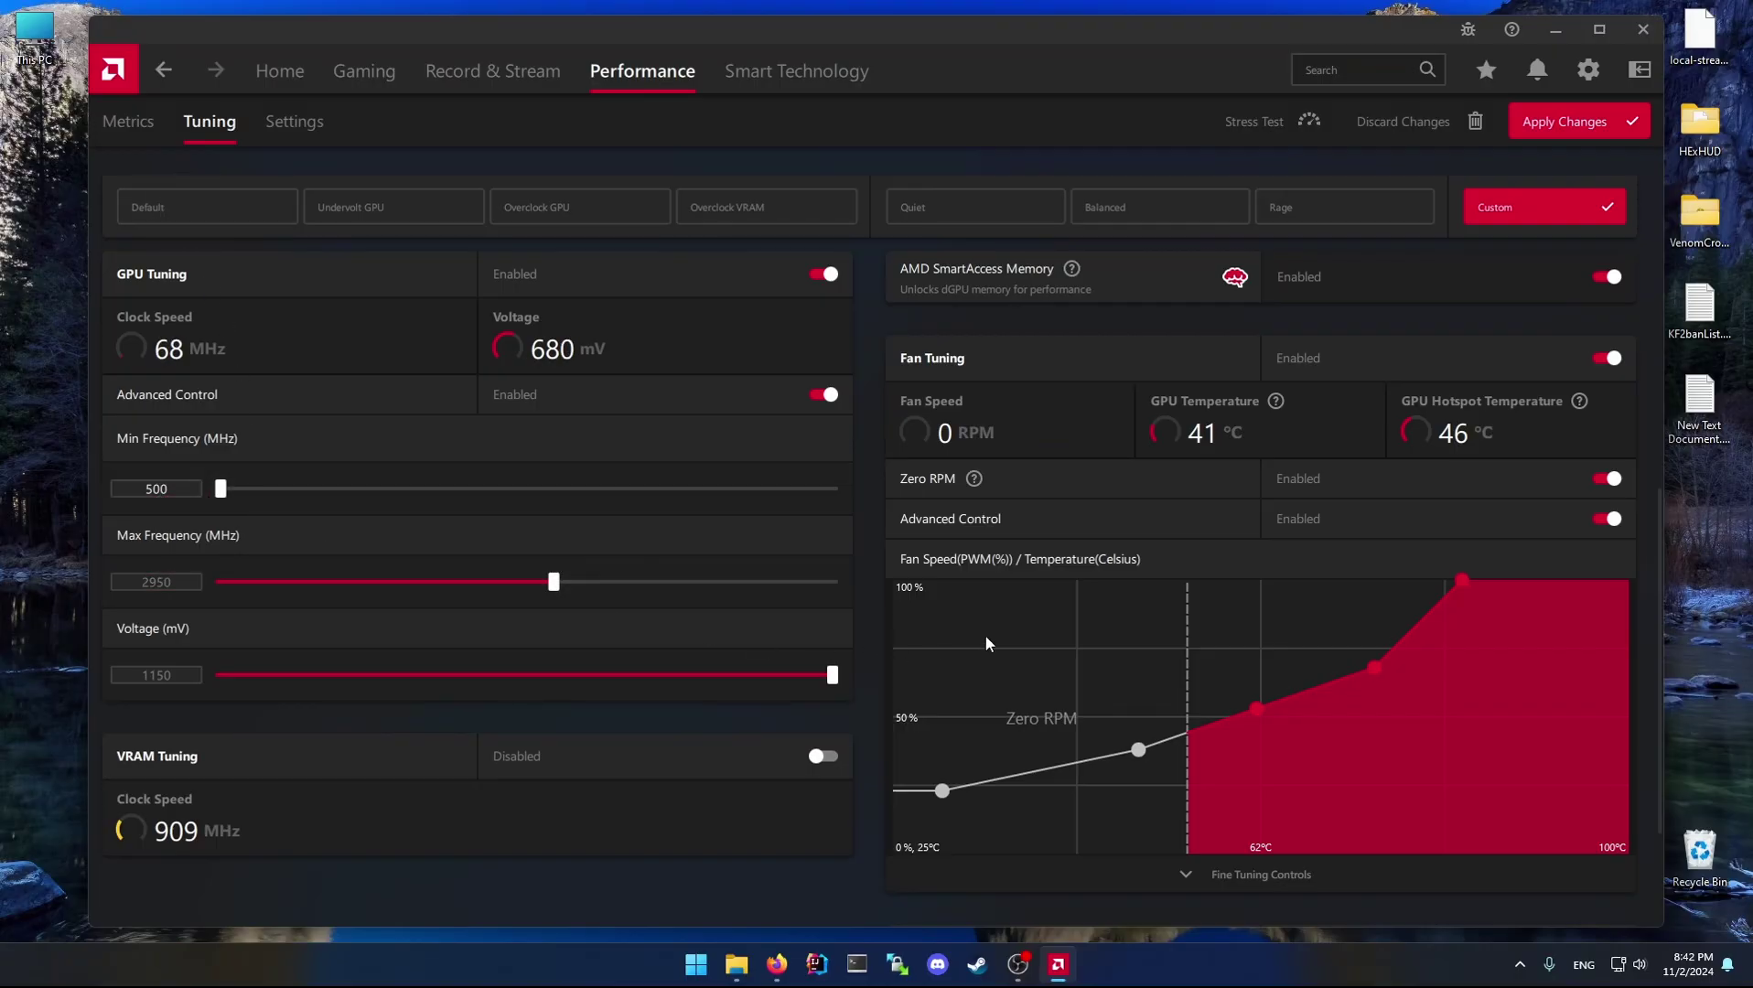
pyautogui.click(776, 963)
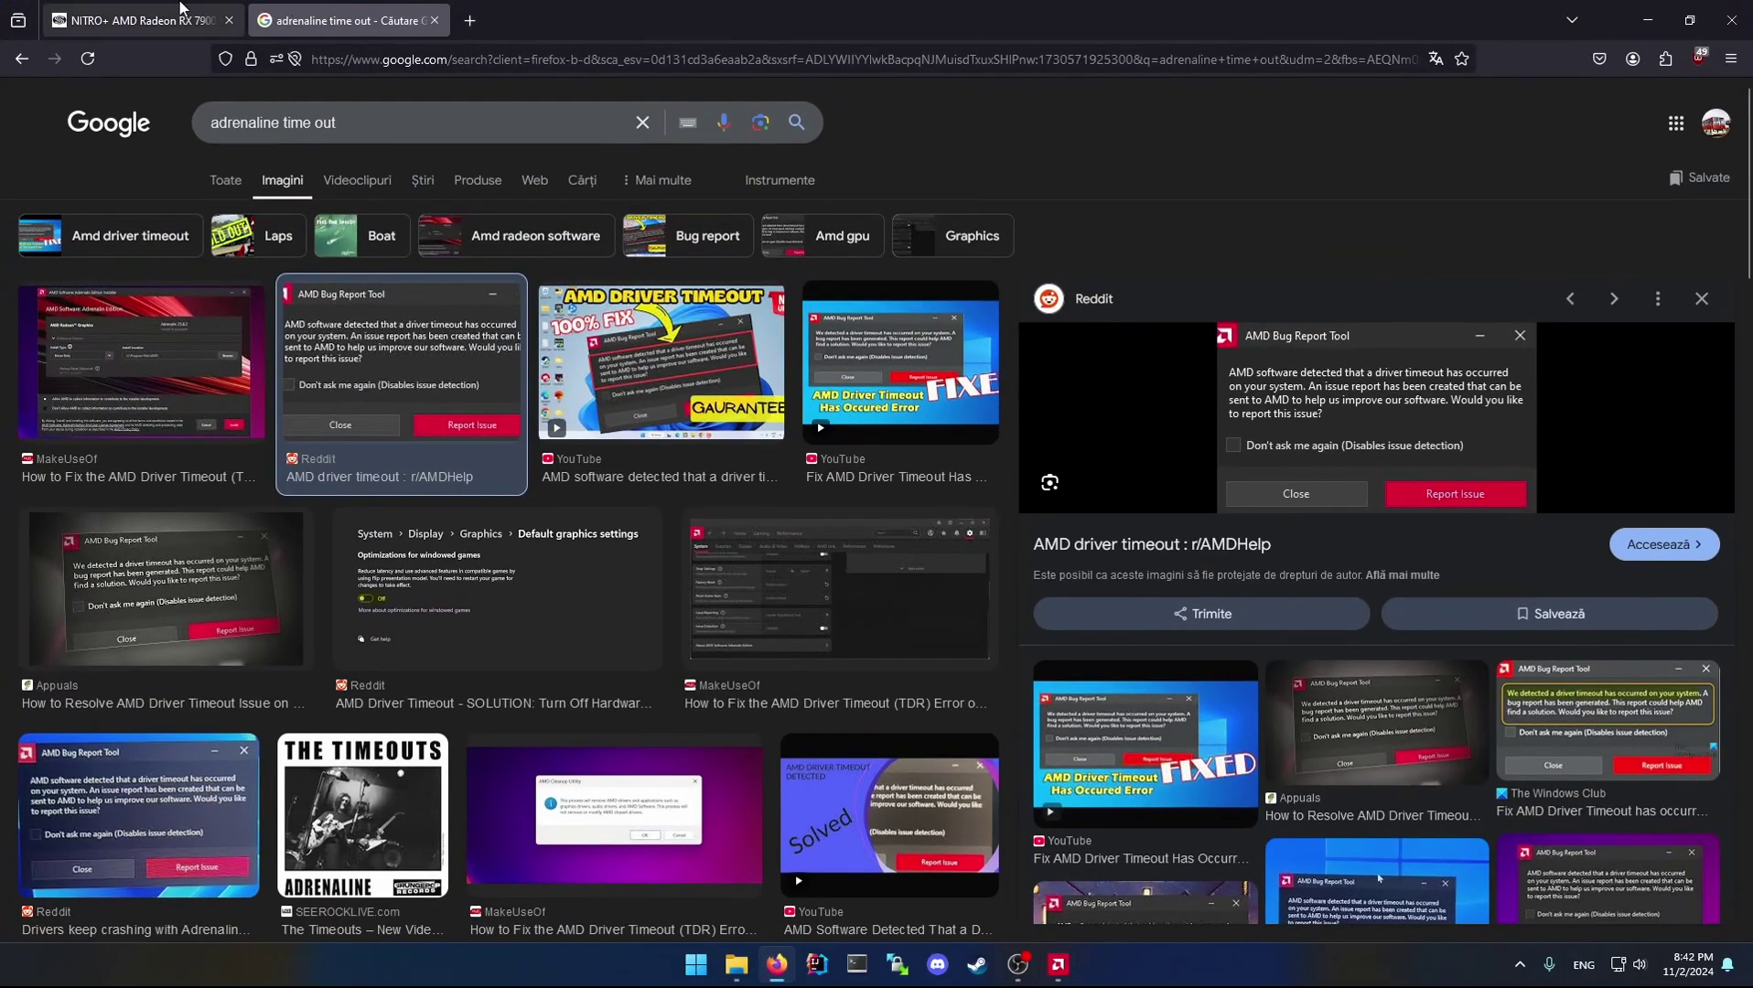
# - Check the Sapphire NITRO+ page's 2560 MHz Boost Clock and Game Clock, then return to Adrenalin
pyautogui.click(138, 21)
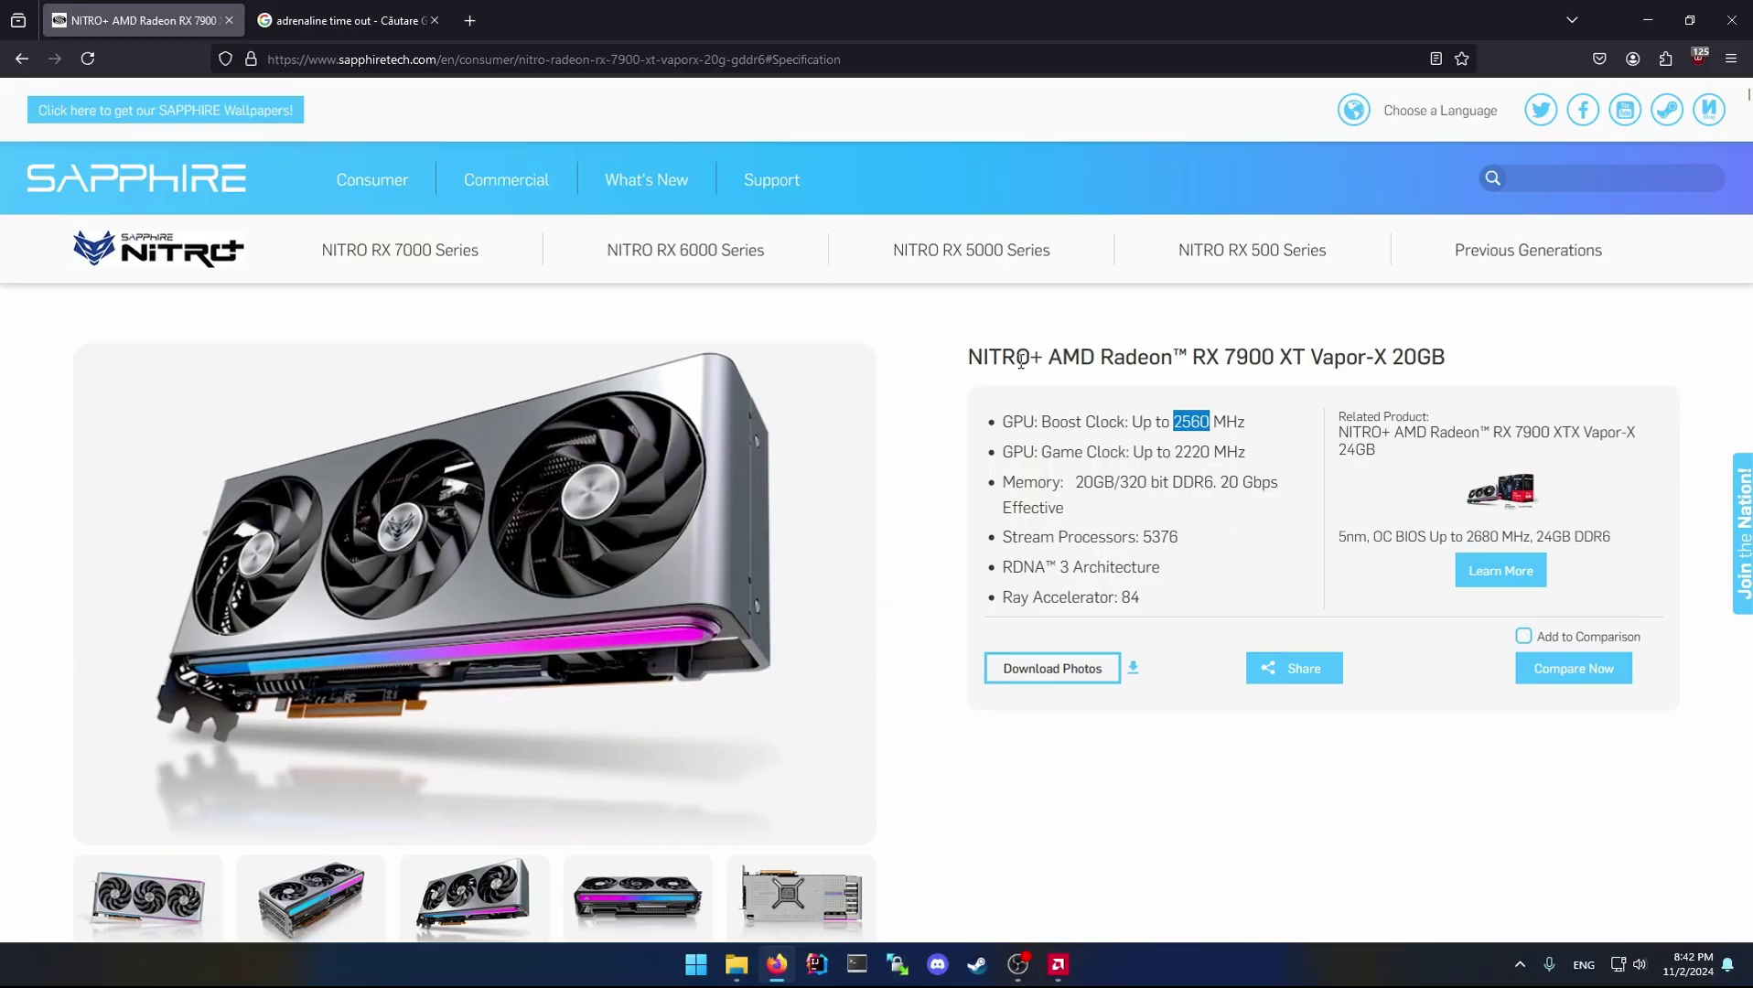
pyautogui.moveTo(1045, 358); pyautogui.dragTo(968, 358)
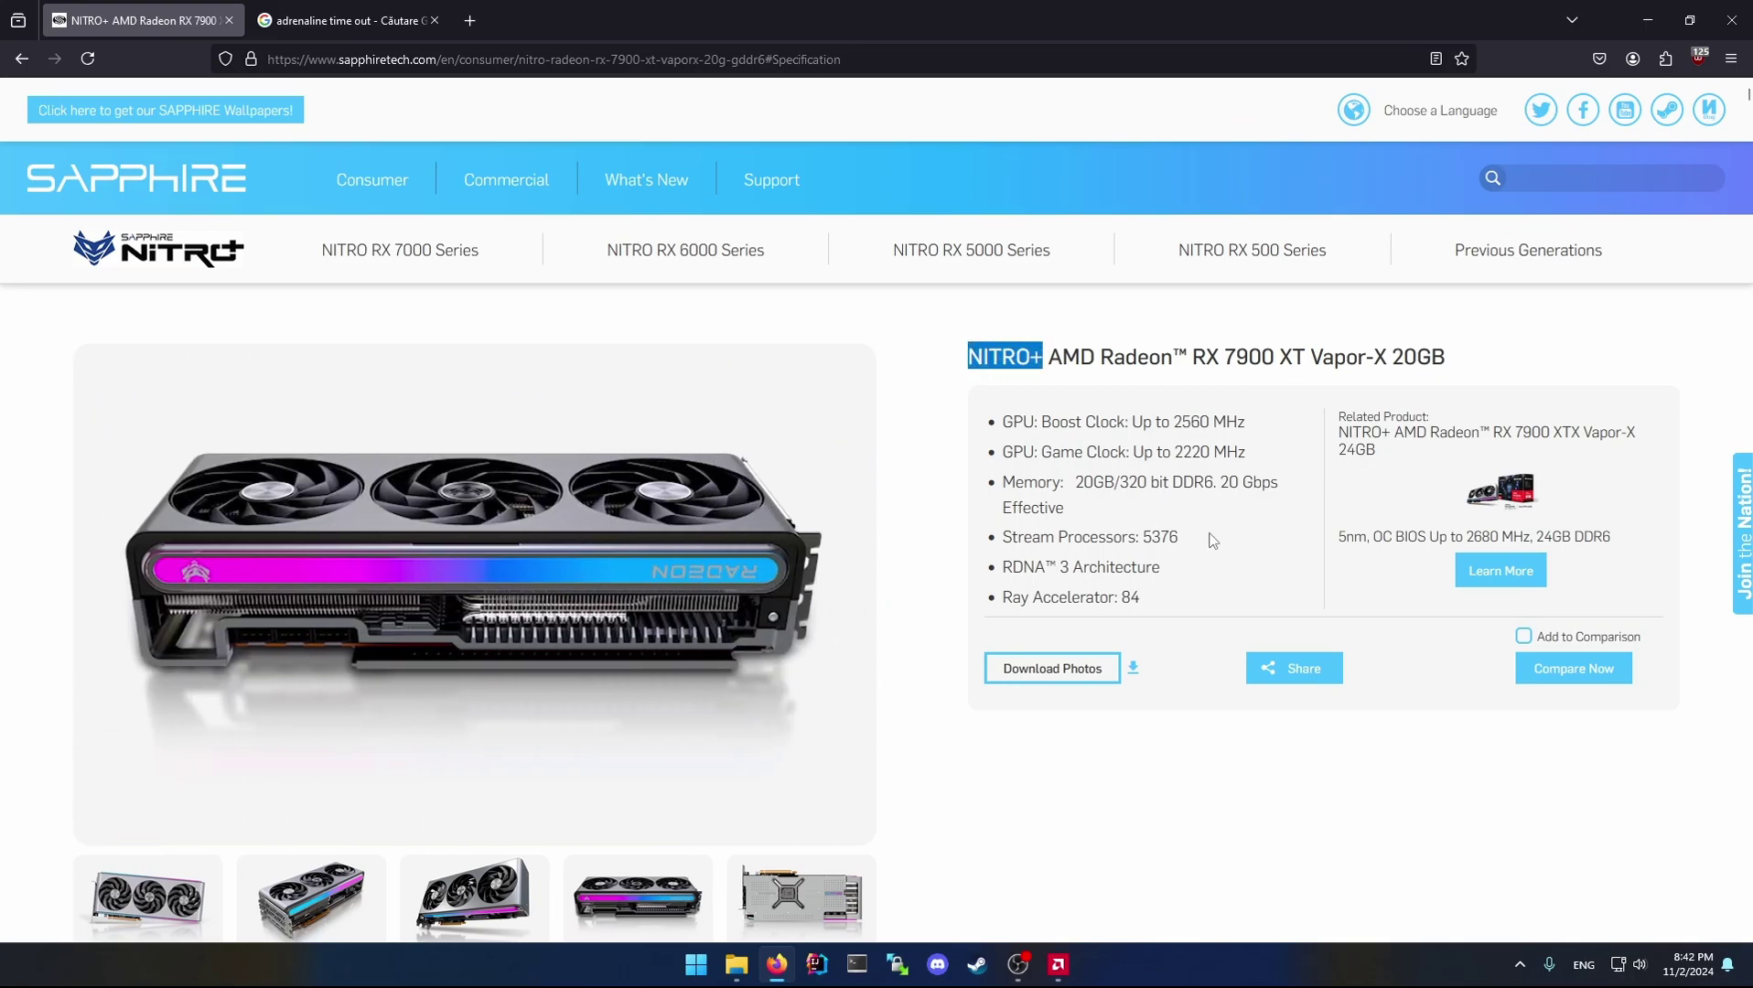
pyautogui.click(1252, 565)
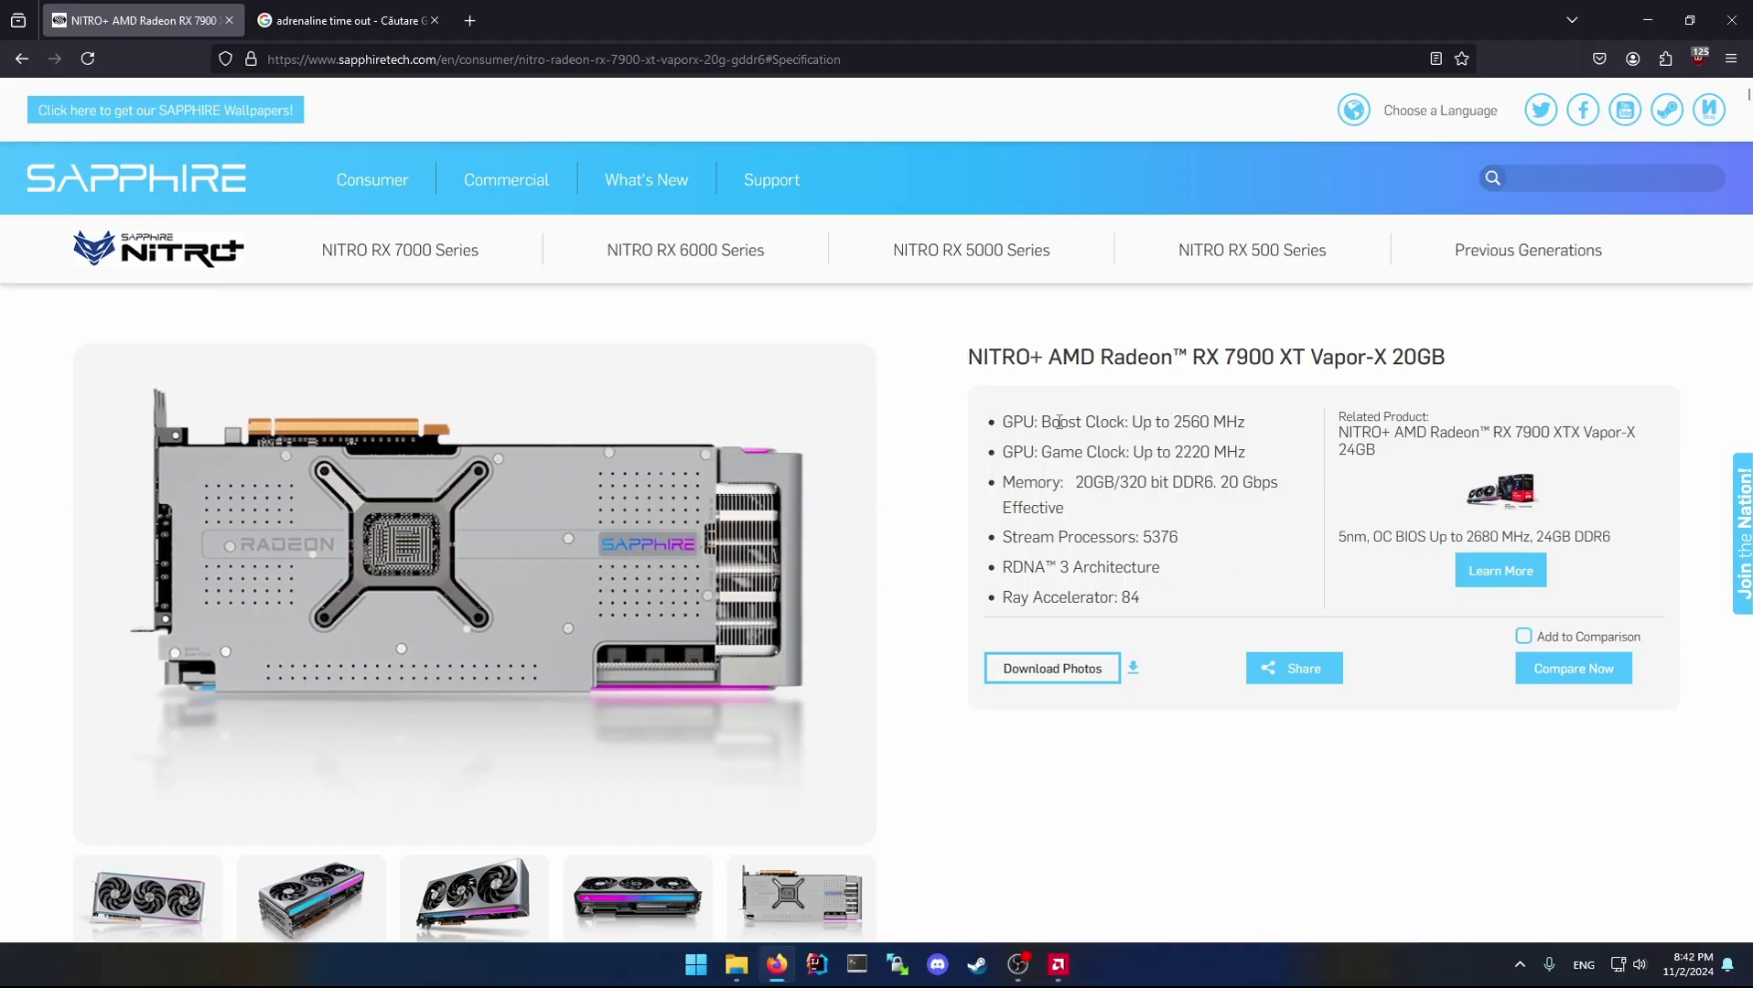
pyautogui.moveTo(1003, 422); pyautogui.dragTo(1249, 449)
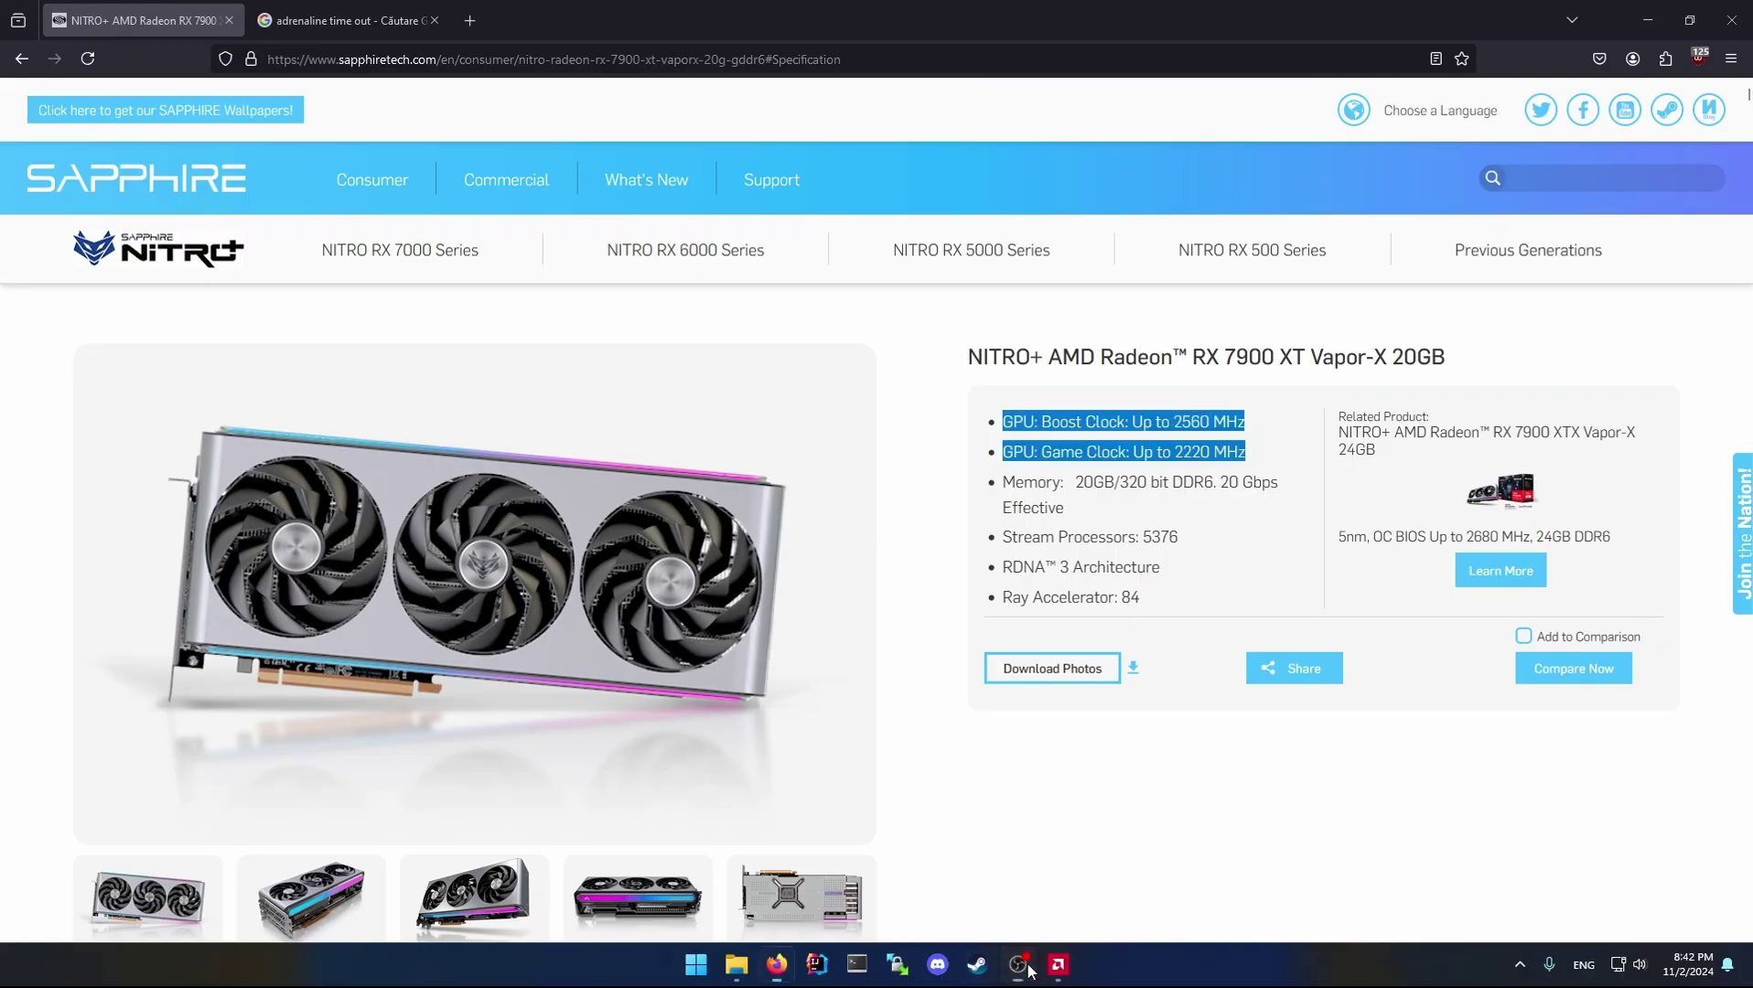
pyautogui.click(1061, 965)
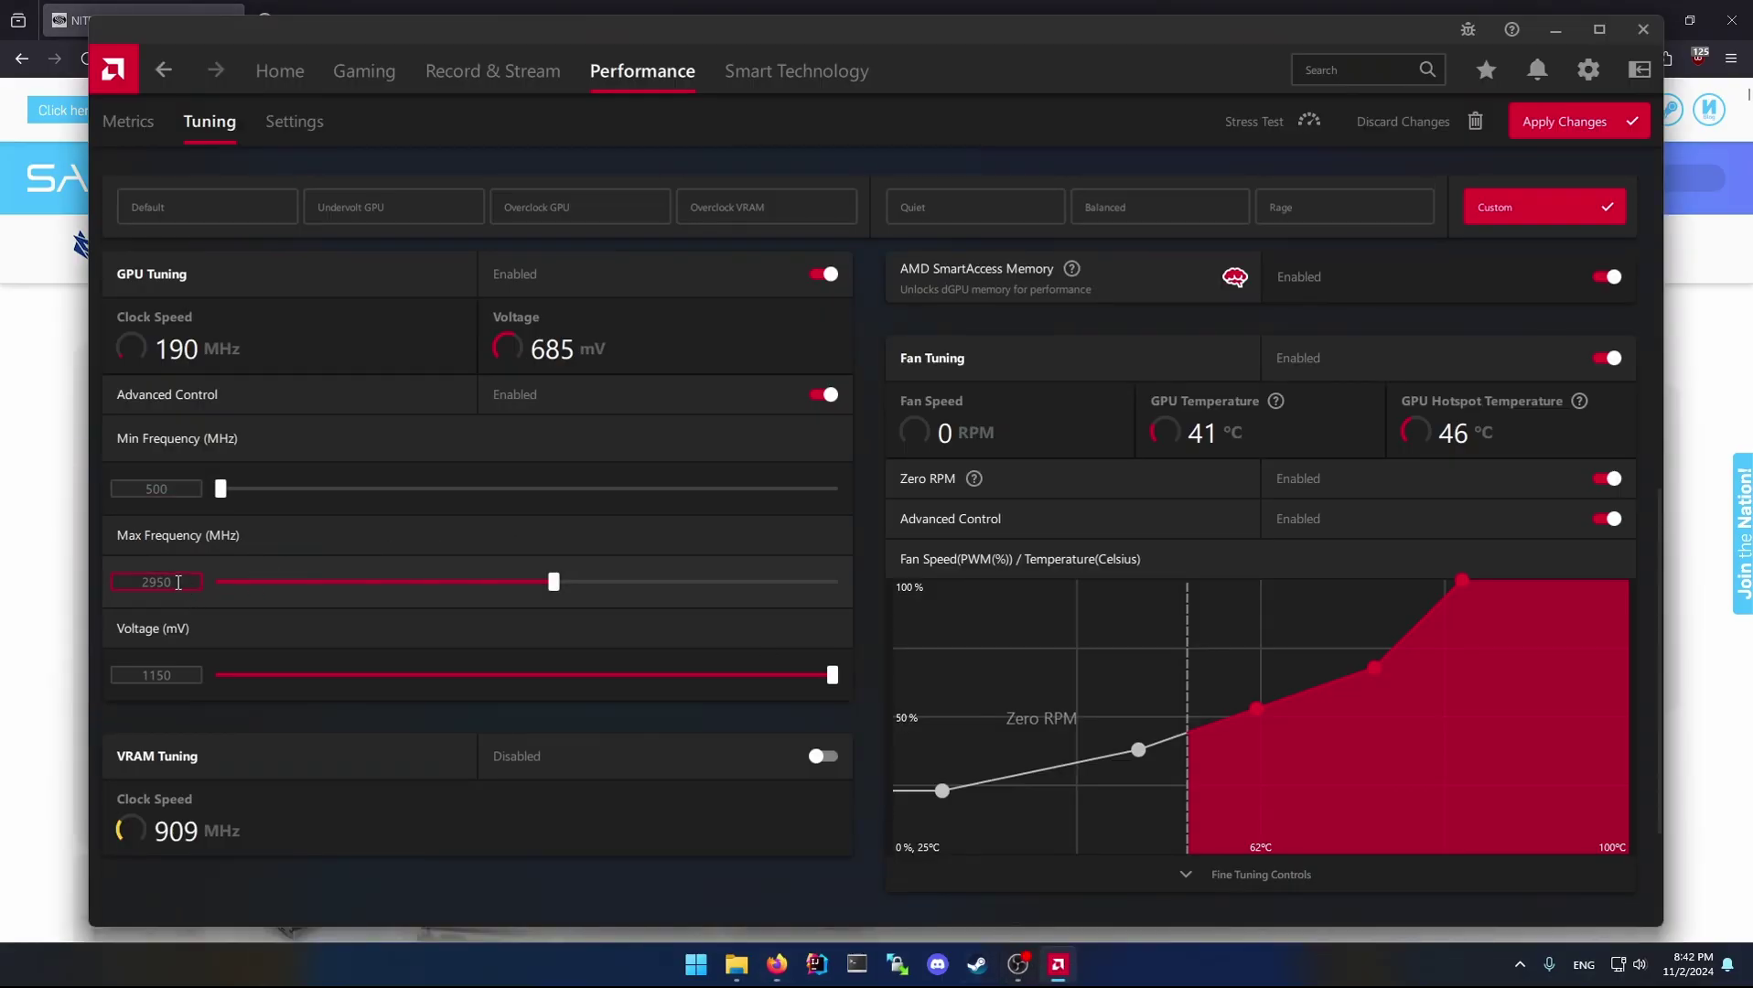
# - Compare Adrenalin's 2950 MHz max frequency with the Sapphire card's 2560 MHz boost clock
pyautogui.moveTo(179, 583); pyautogui.dragTo(139, 583)
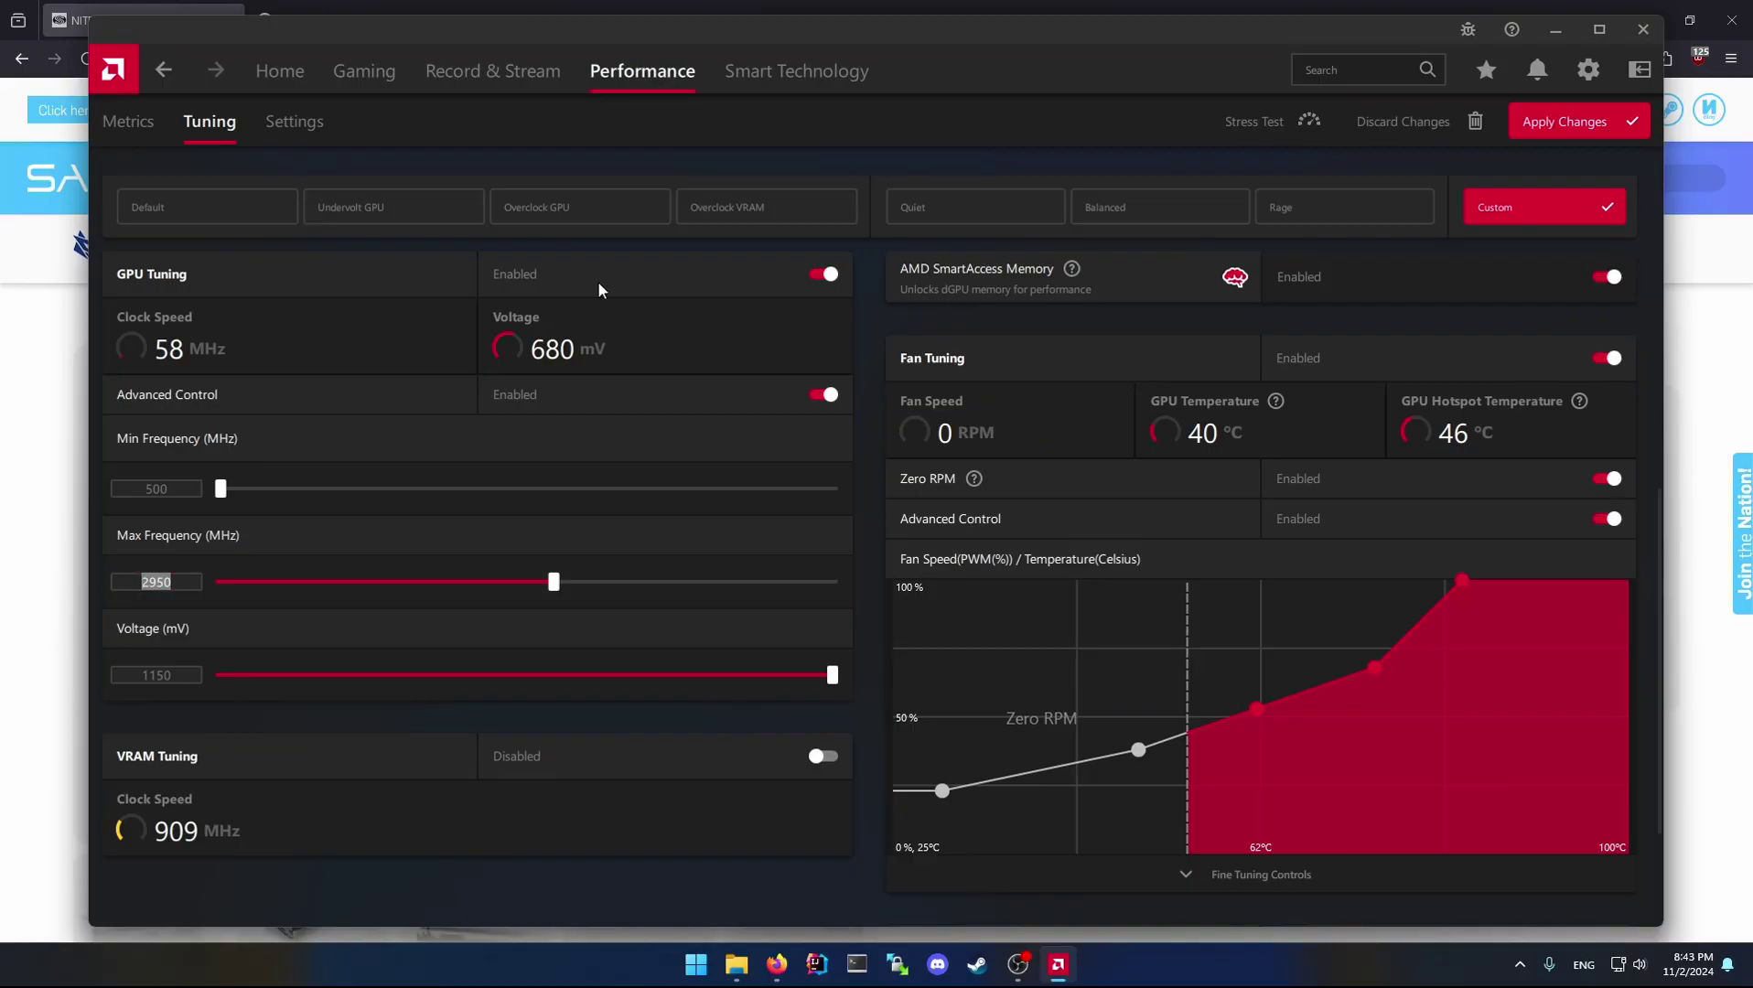
pyautogui.hotkey('alt', 'Tab')
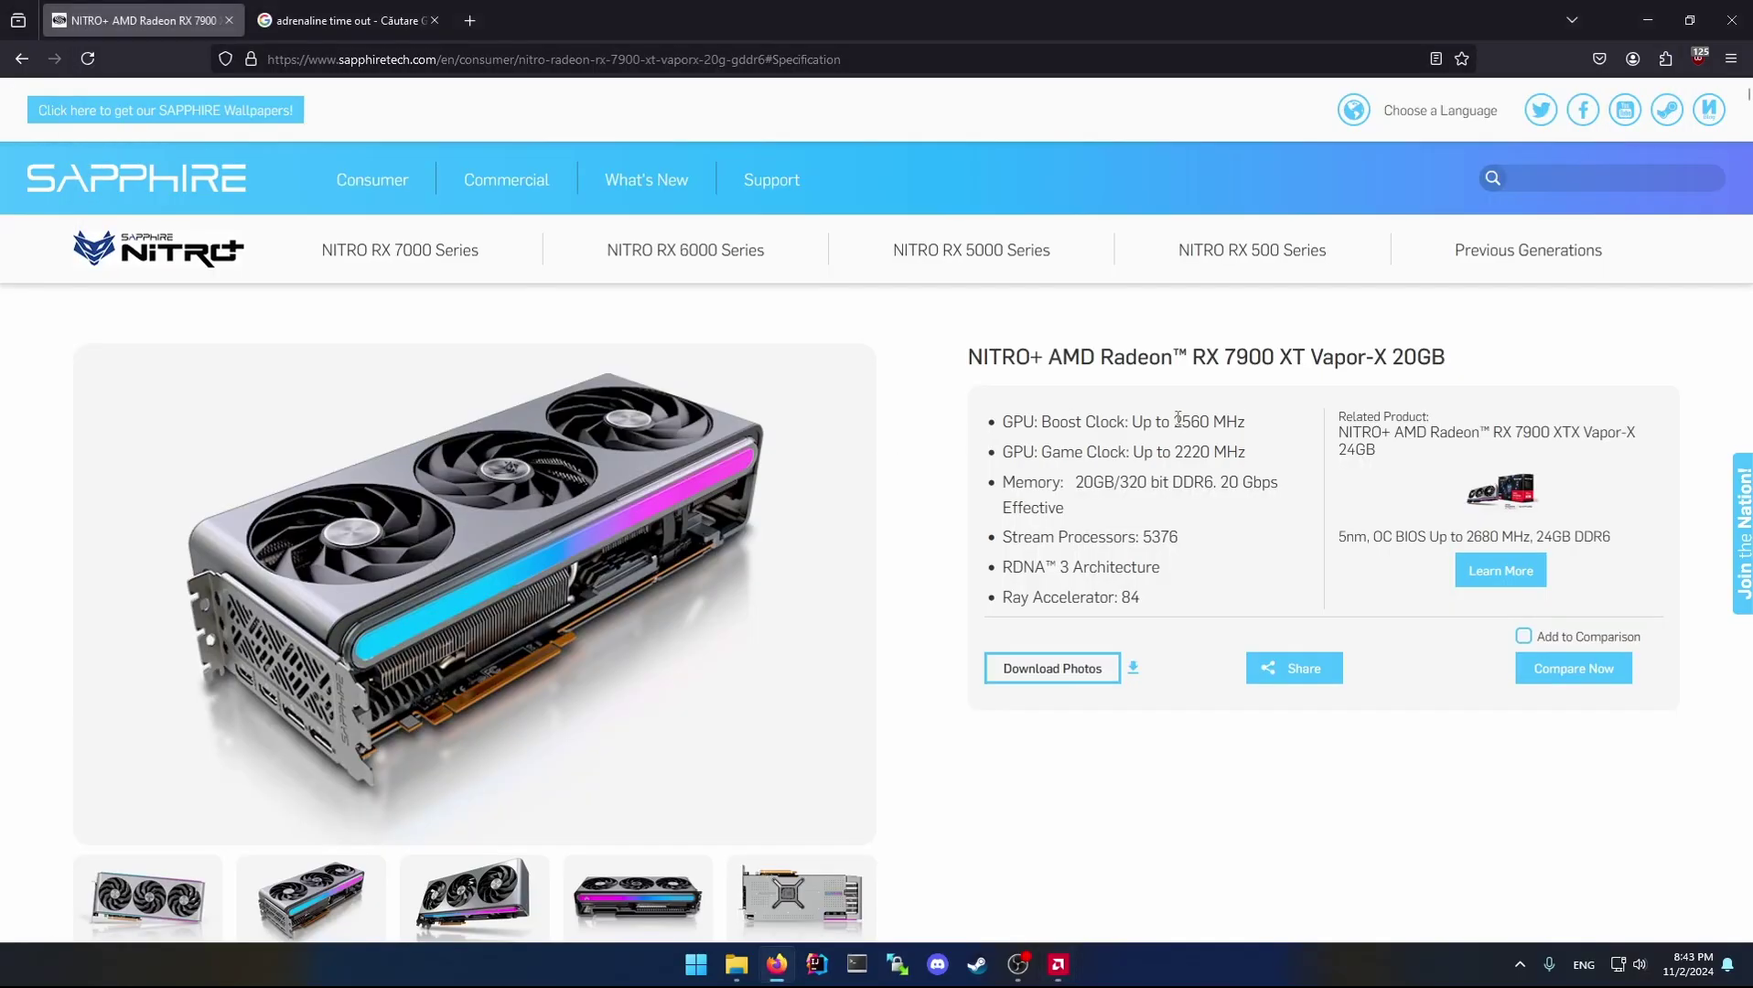
pyautogui.moveTo(1175, 420); pyautogui.dragTo(1208, 414)
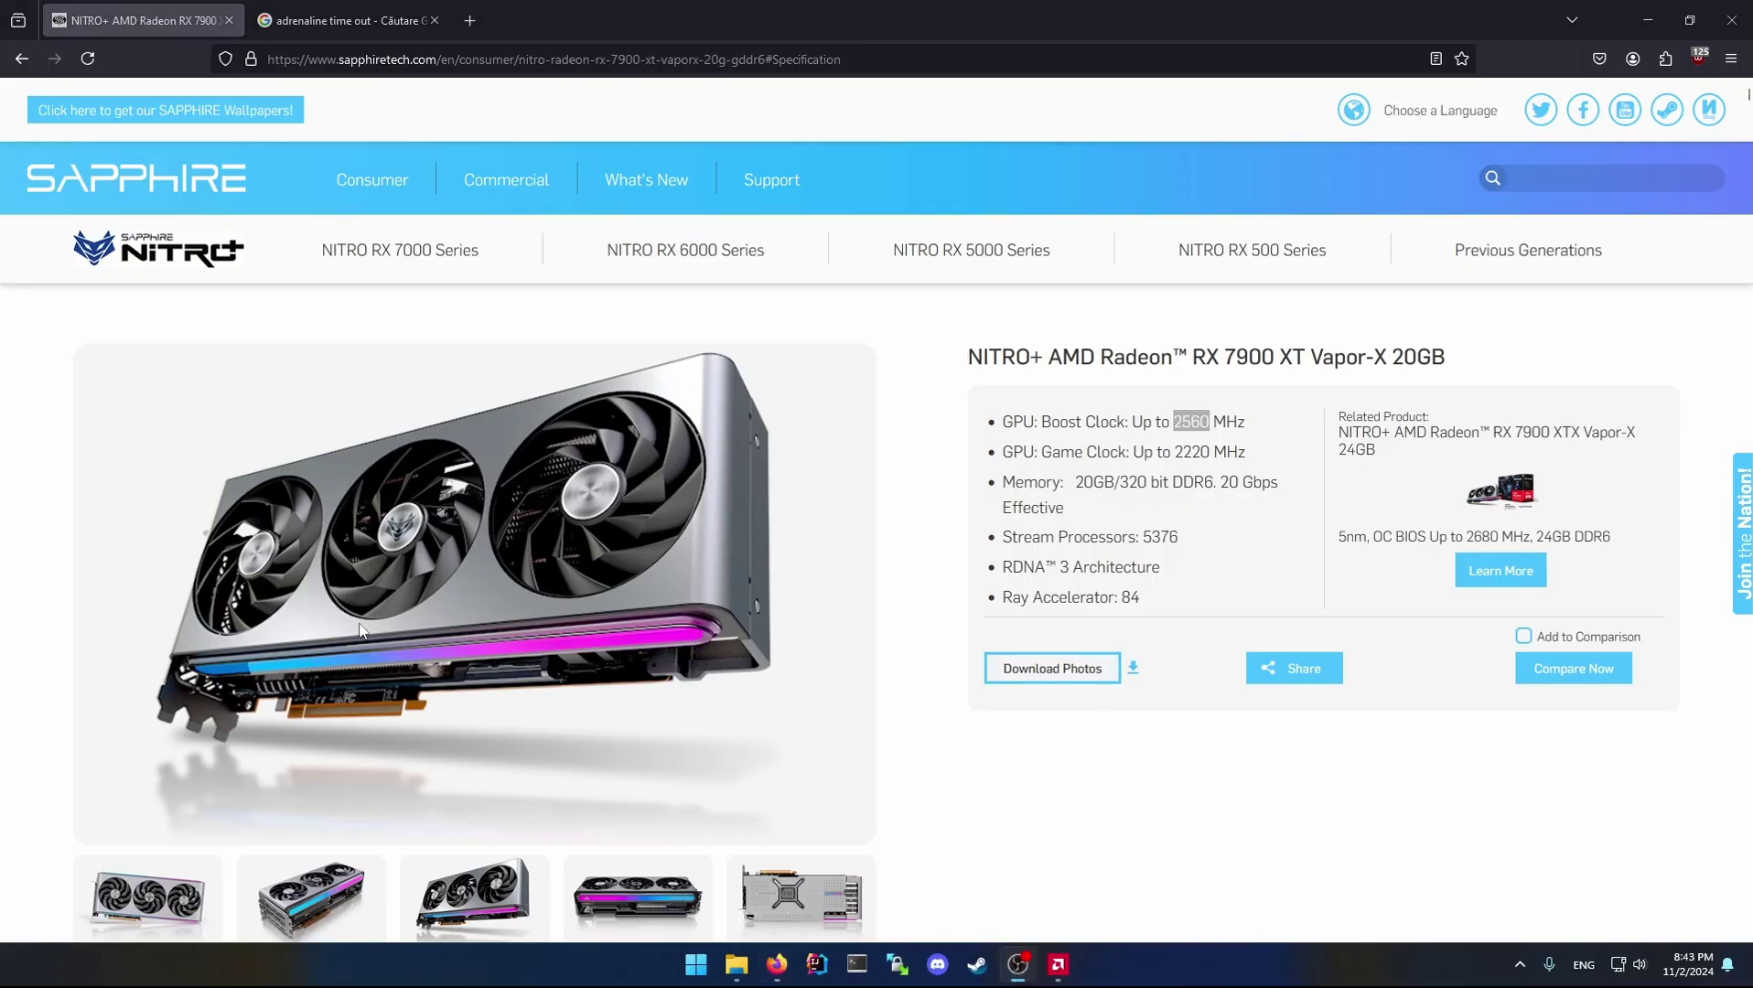
pyautogui.click(1064, 963)
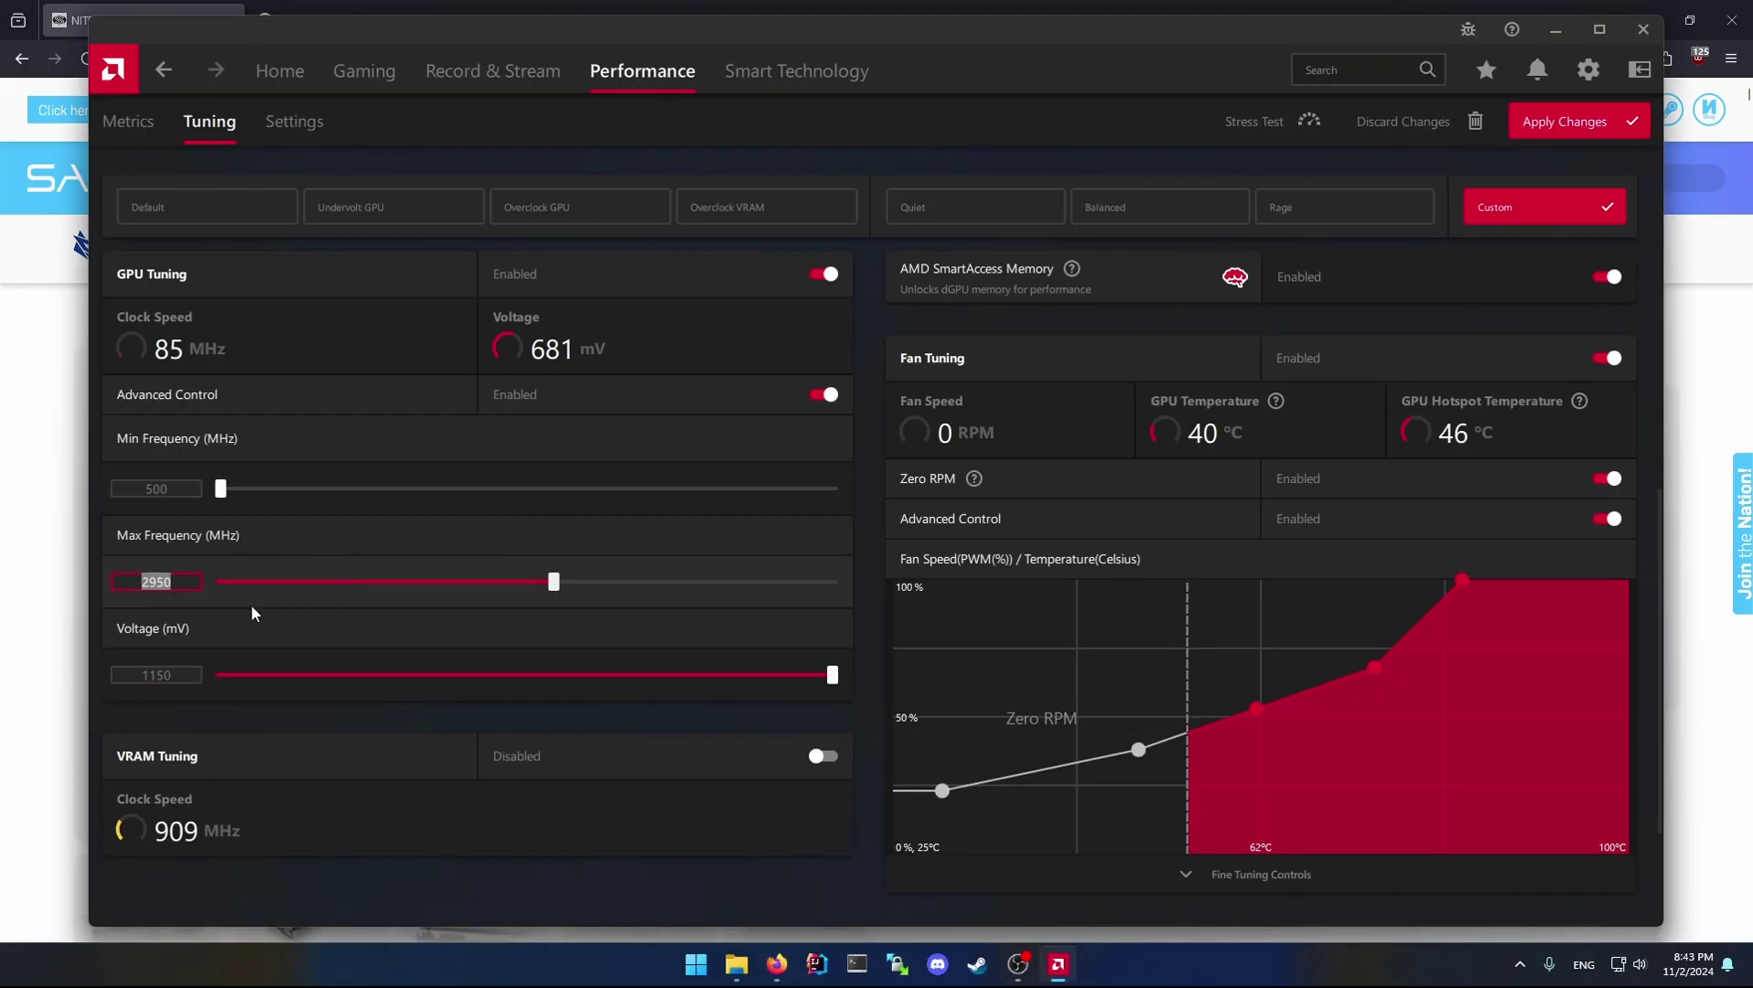
pyautogui.click(166, 581)
pyautogui.moveTo(171, 582); pyautogui.dragTo(148, 581)
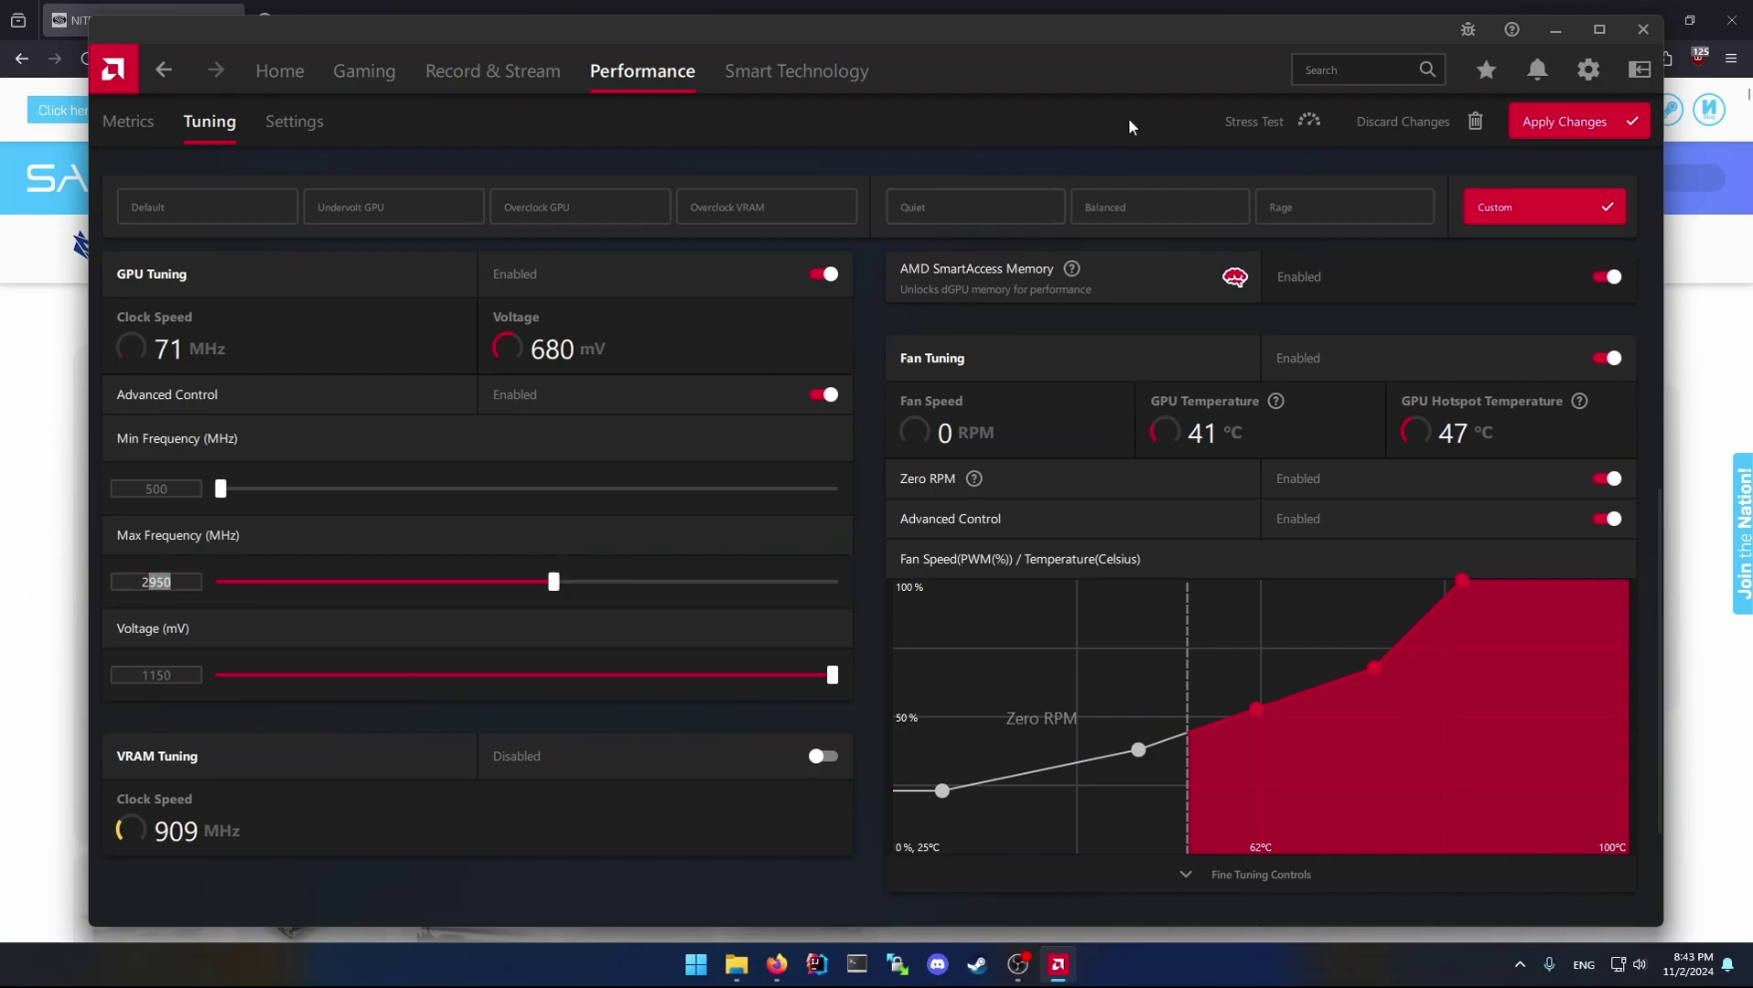
pyautogui.click(1702, 435)
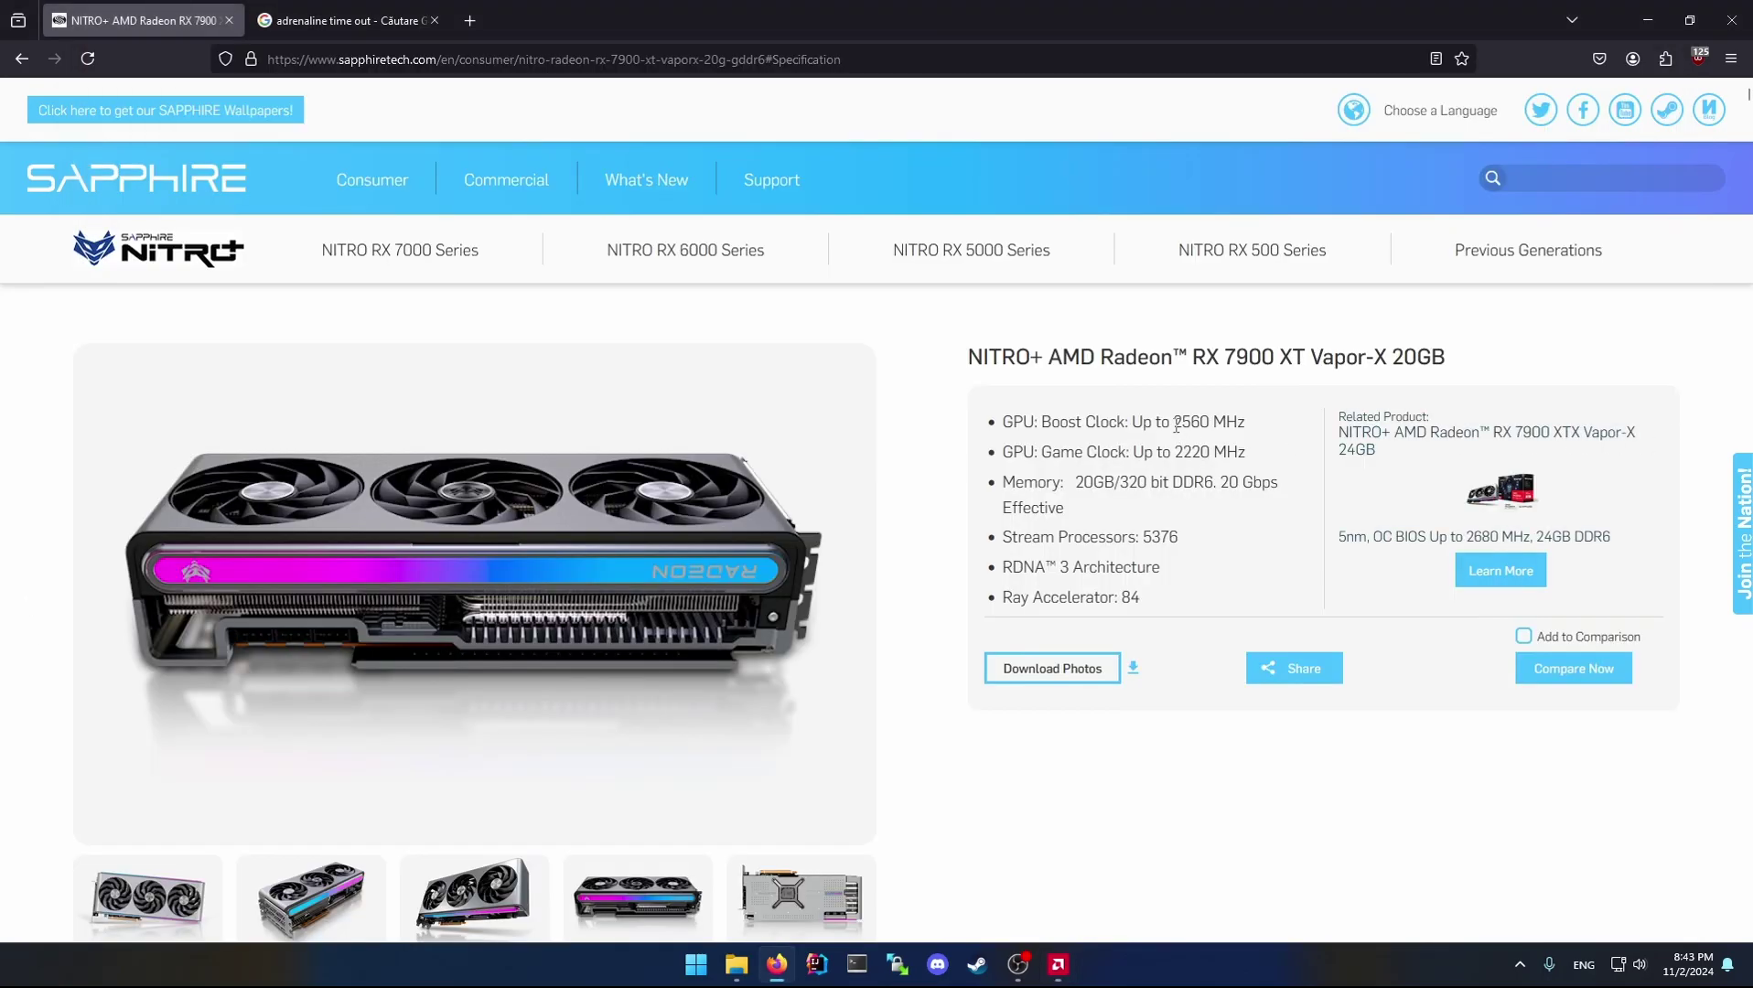
pyautogui.moveTo(1174, 421); pyautogui.dragTo(1210, 421)
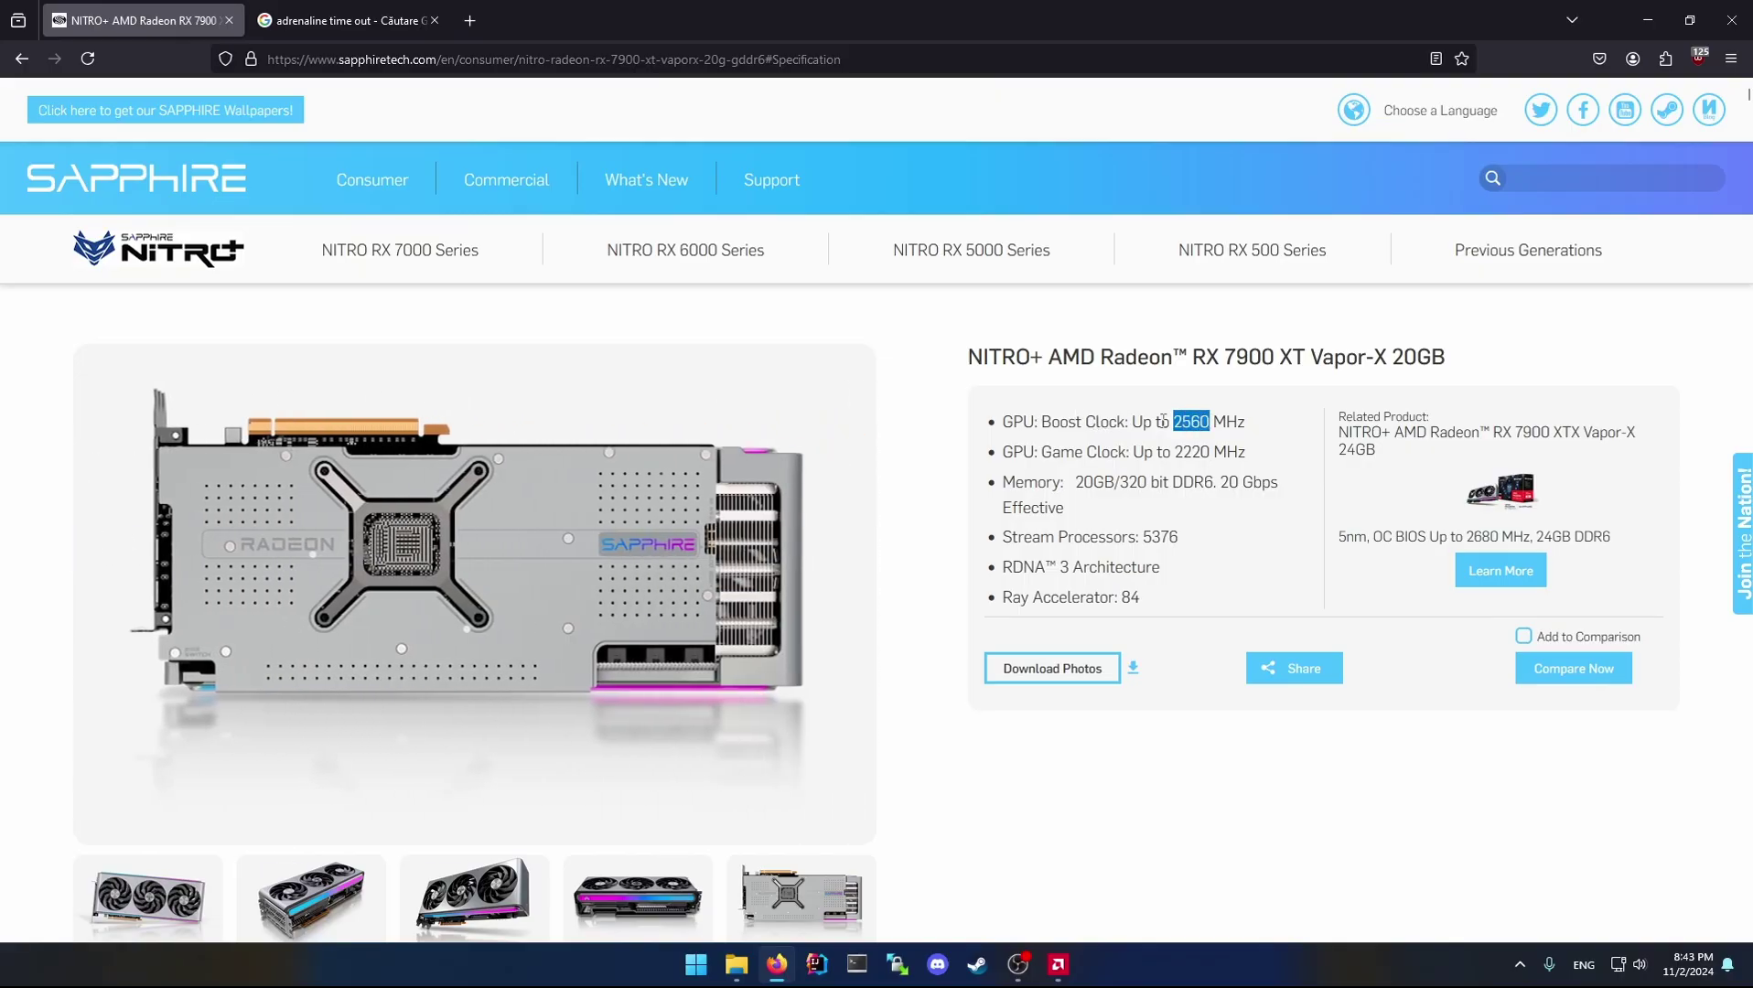
pyautogui.click(1176, 421)
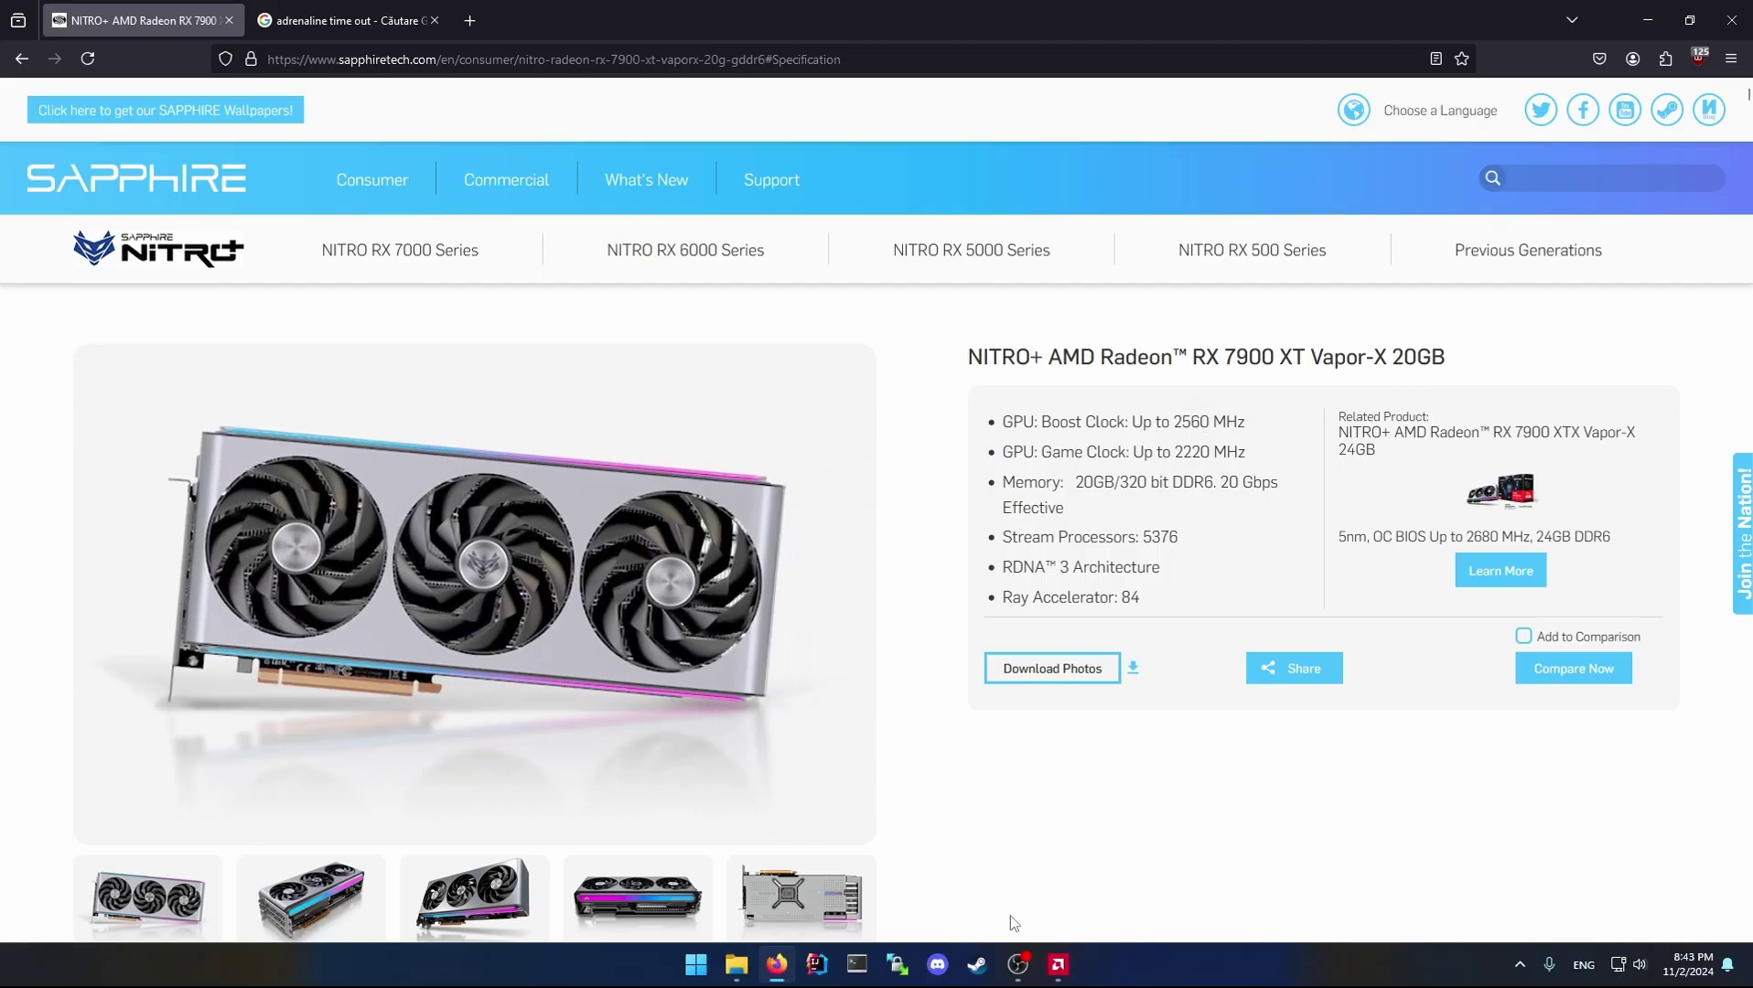
# - Replace the 2950 MHz max frequency with 2560 and set the minimum frequency to 2000 MHz
pyautogui.click(1058, 964)
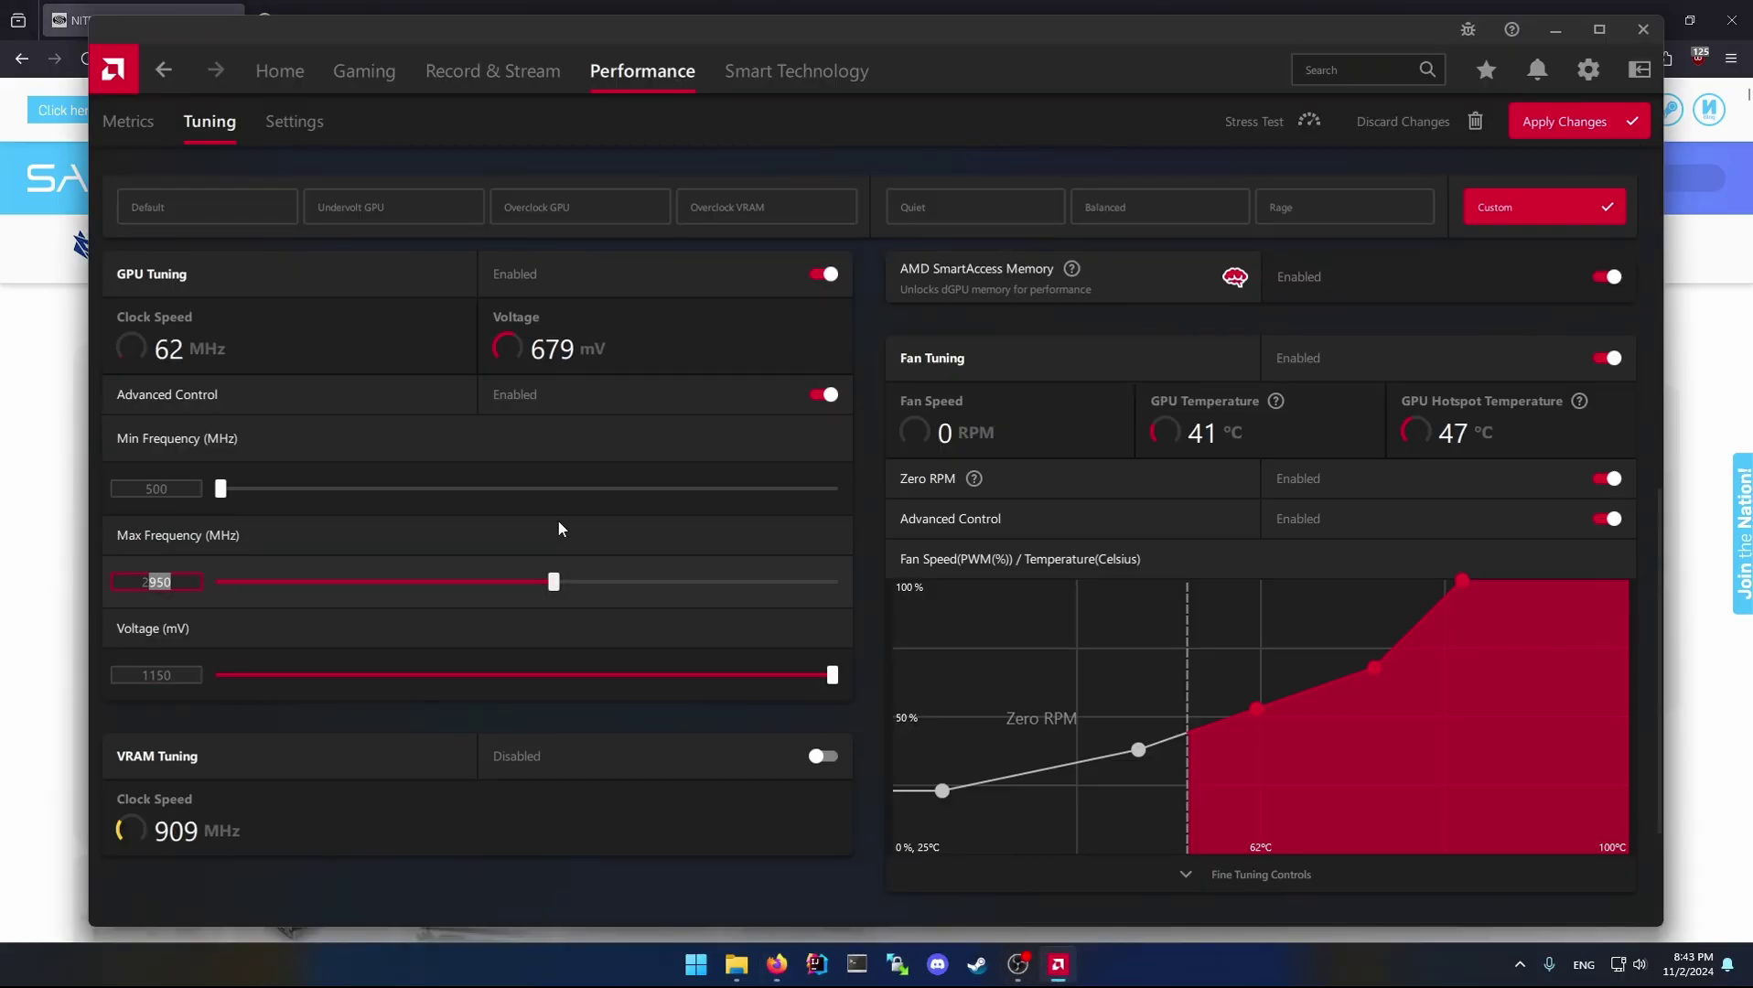
pyautogui.moveTo(149, 582); pyautogui.dragTo(186, 582)
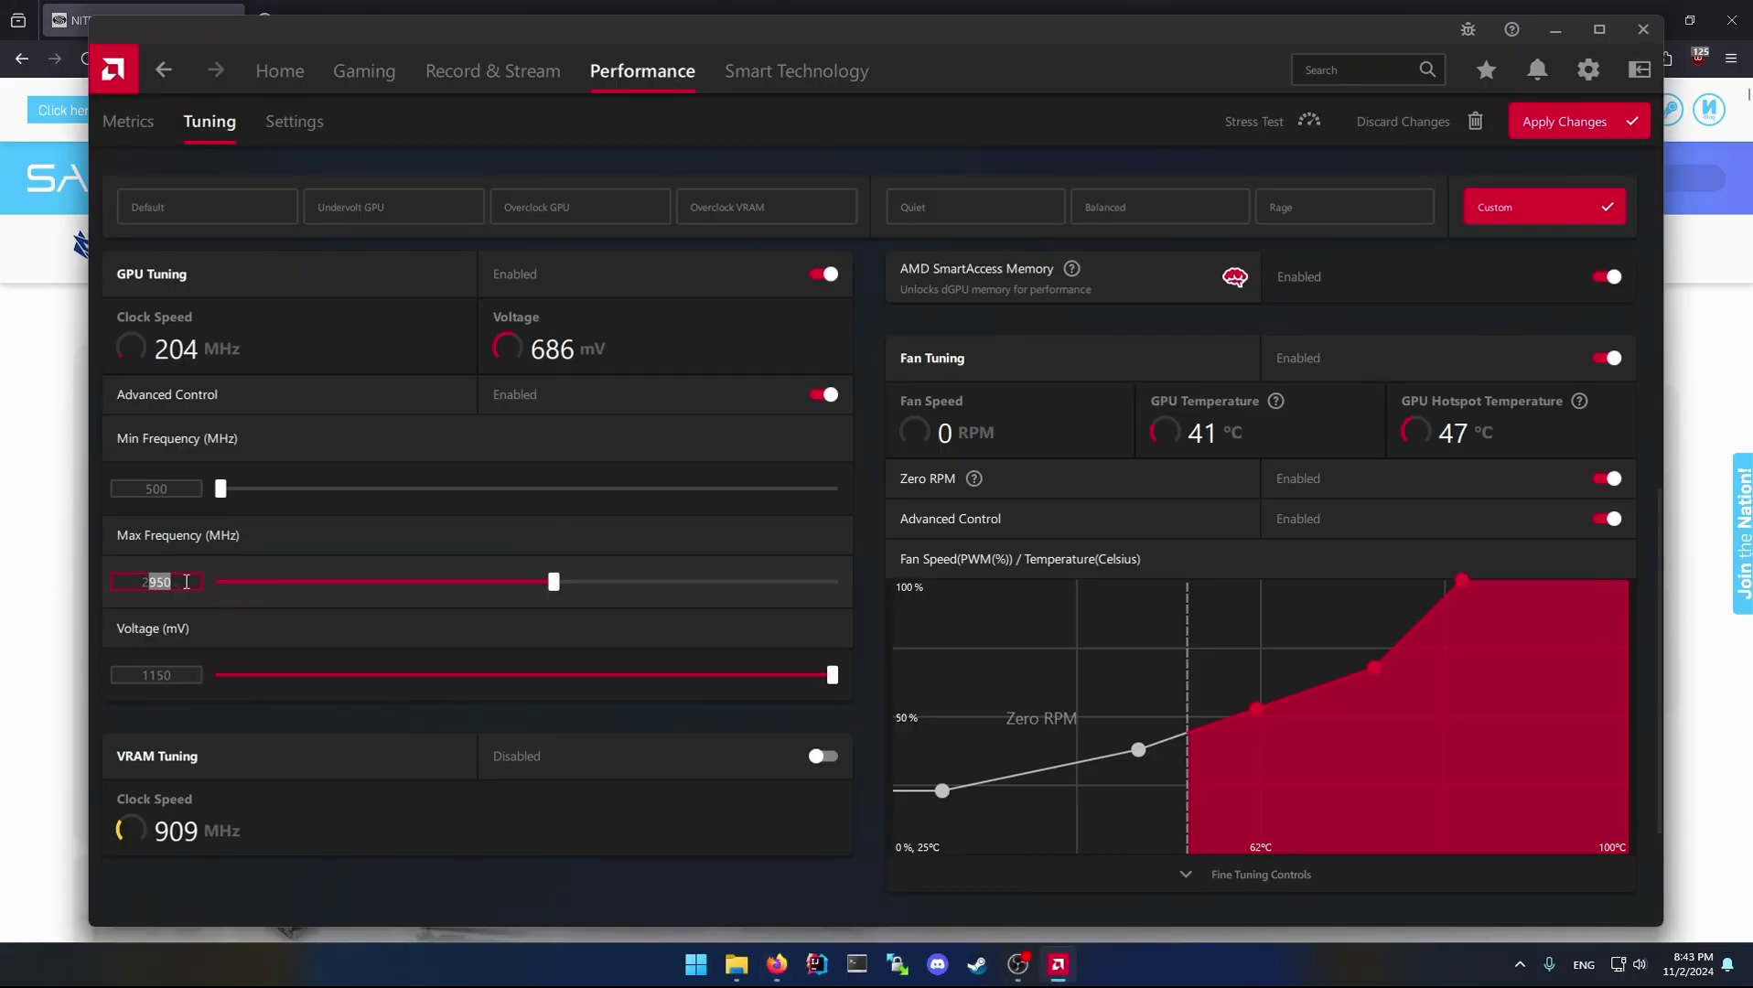
pyautogui.doubleClick(178, 579)
pyautogui.write('5')
pyautogui.write('2560')
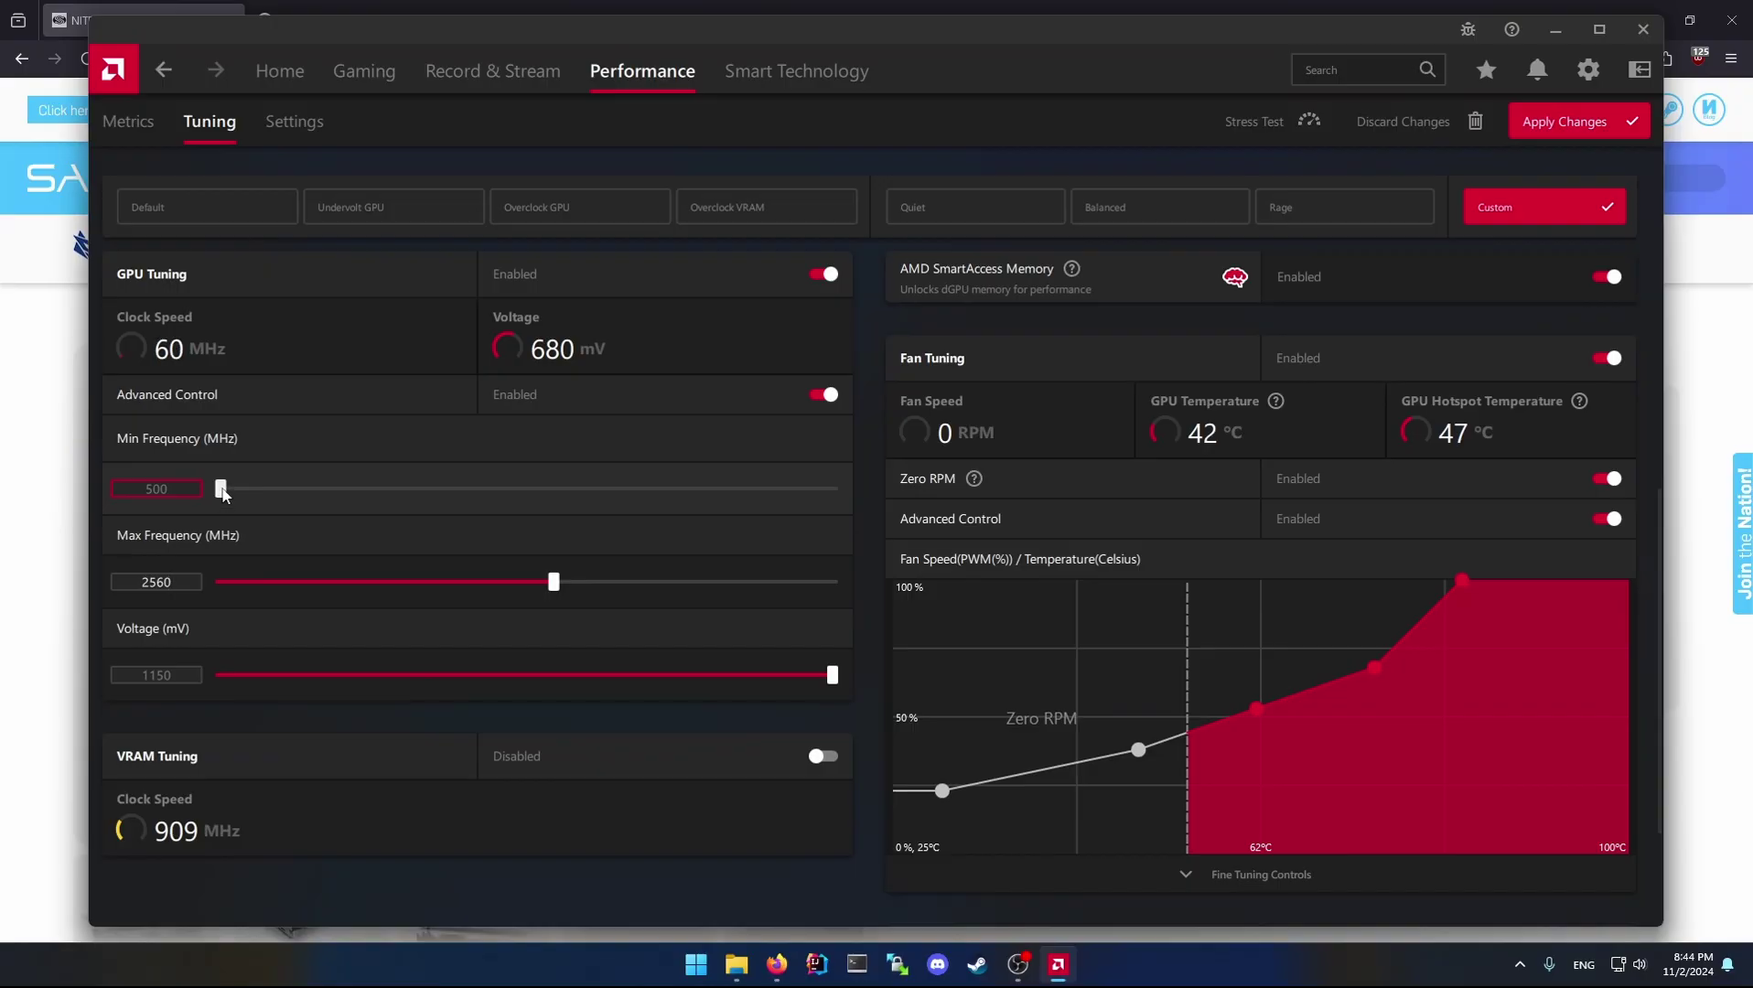
pyautogui.moveTo(224, 494); pyautogui.dragTo(429, 496)
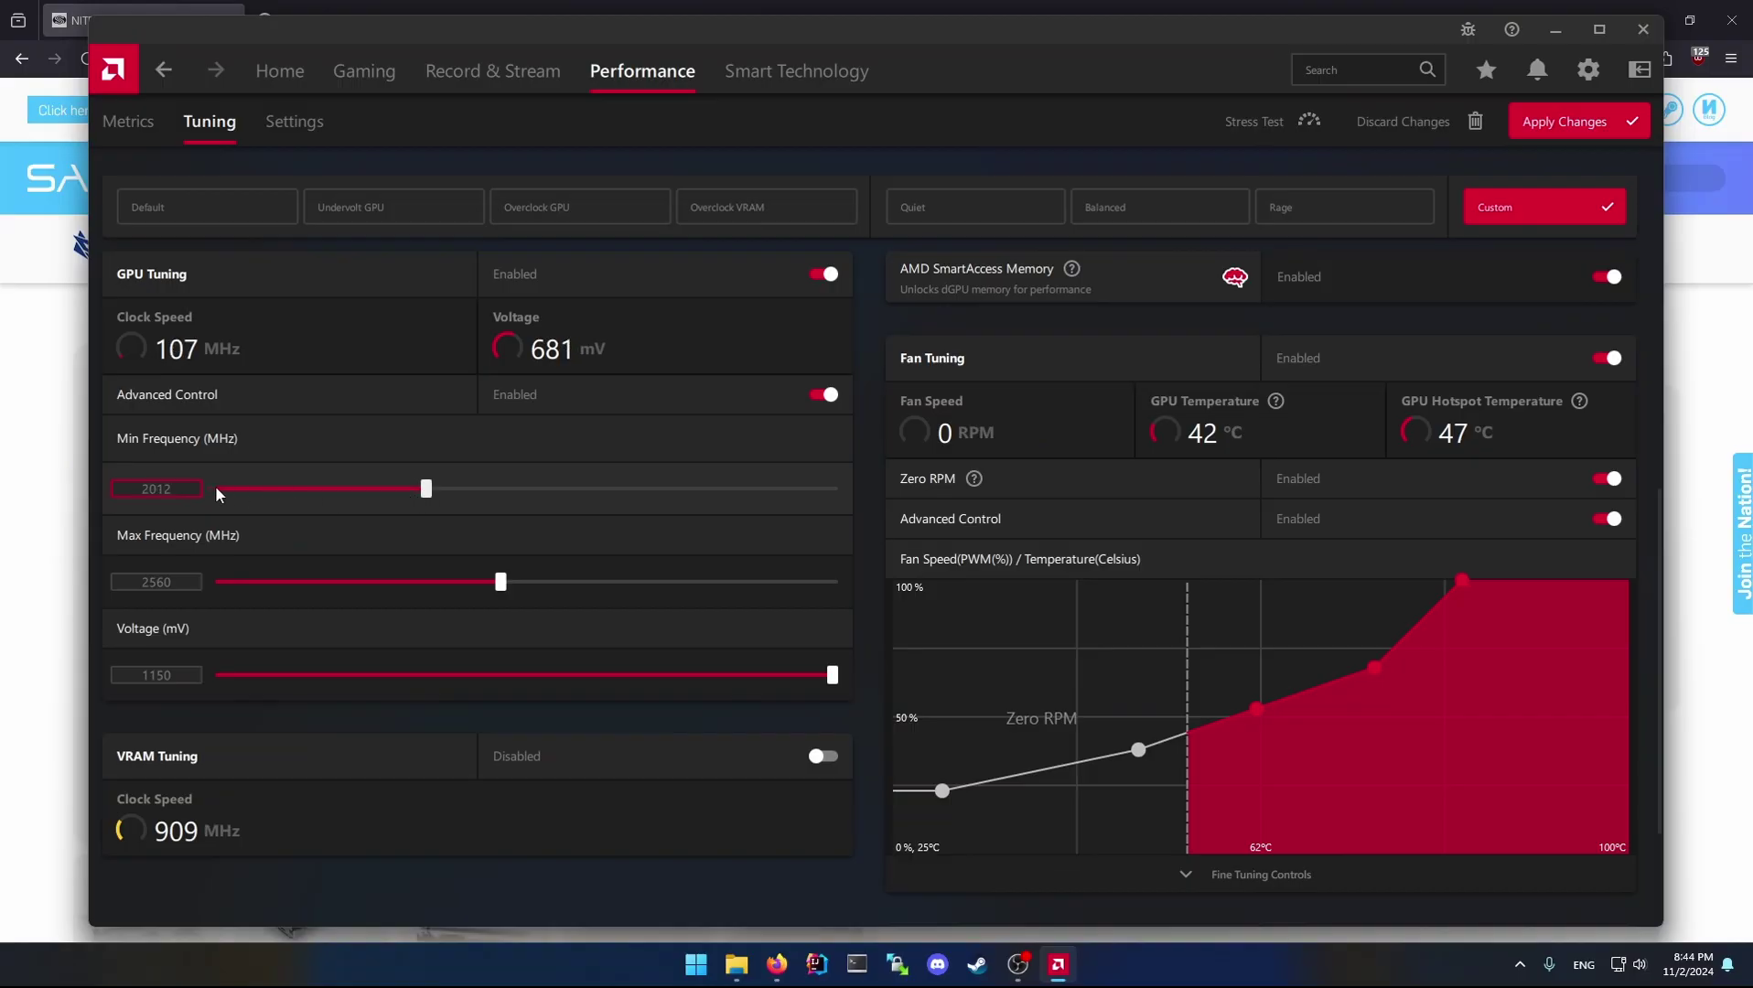
pyautogui.doubleClick(171, 487)
pyautogui.write('2000')
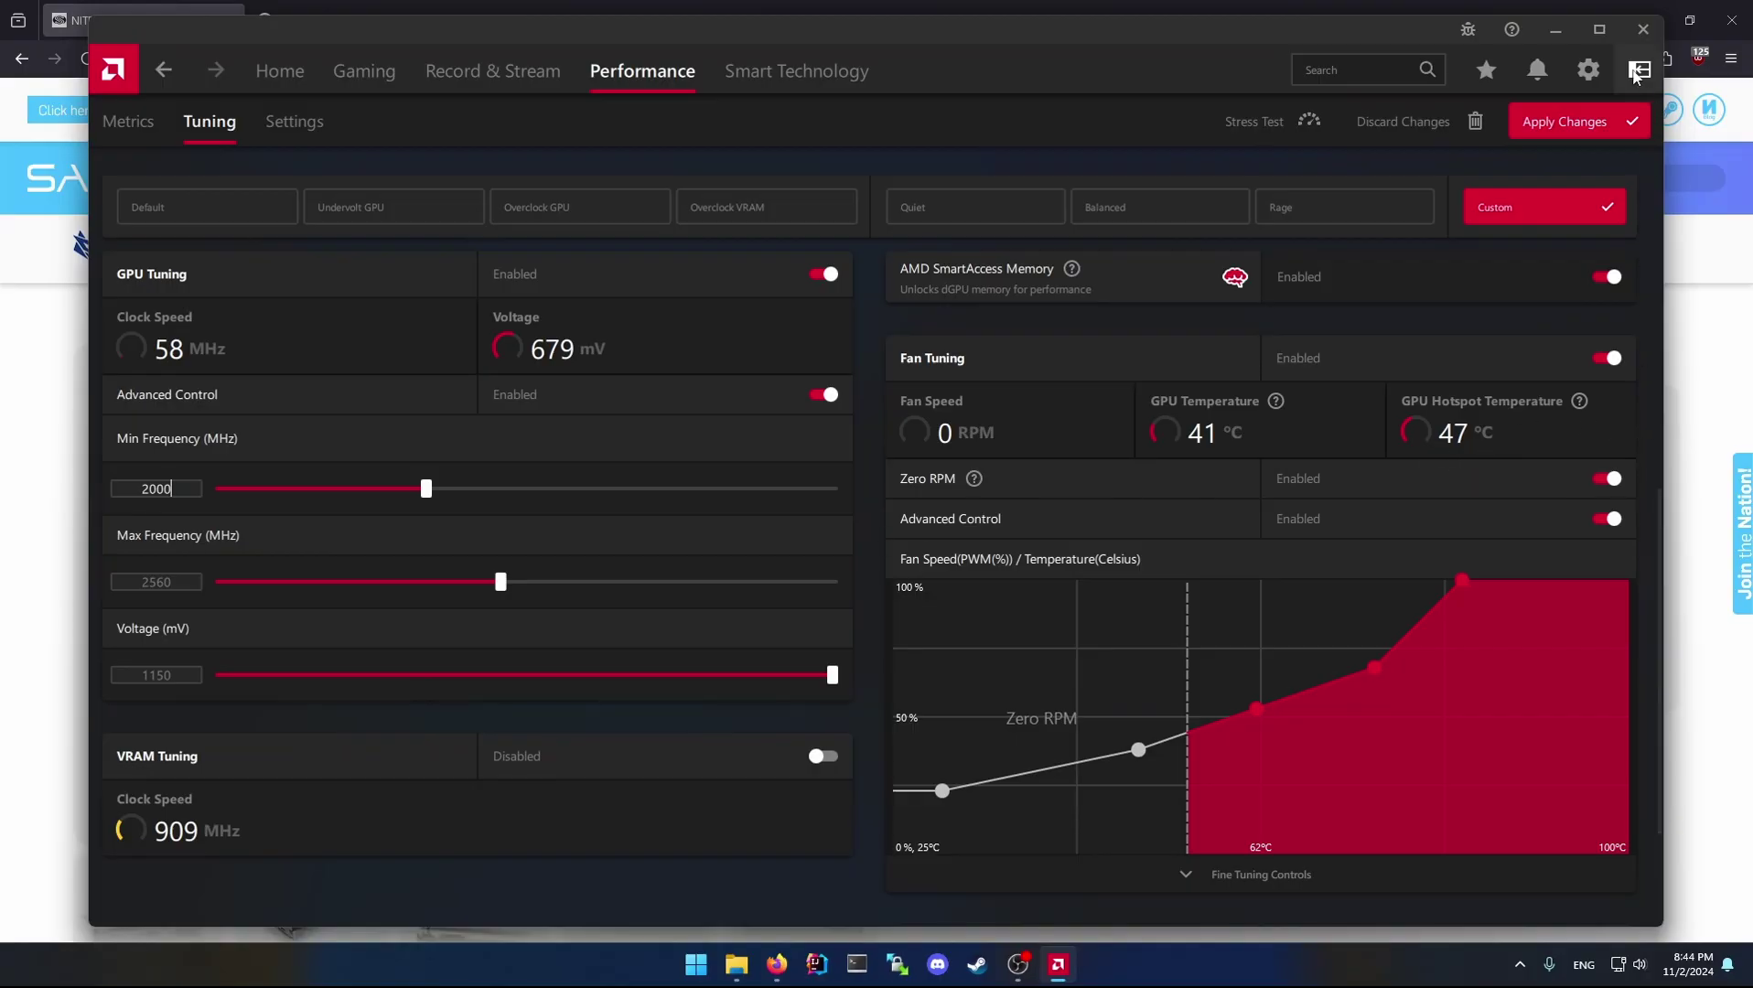
# - Maximize the Adrenalin window, keep voltage at 1150 mV, and scroll toward Power Tuning
pyautogui.click(1599, 29)
pyautogui.scroll(-3, 1726, 496)
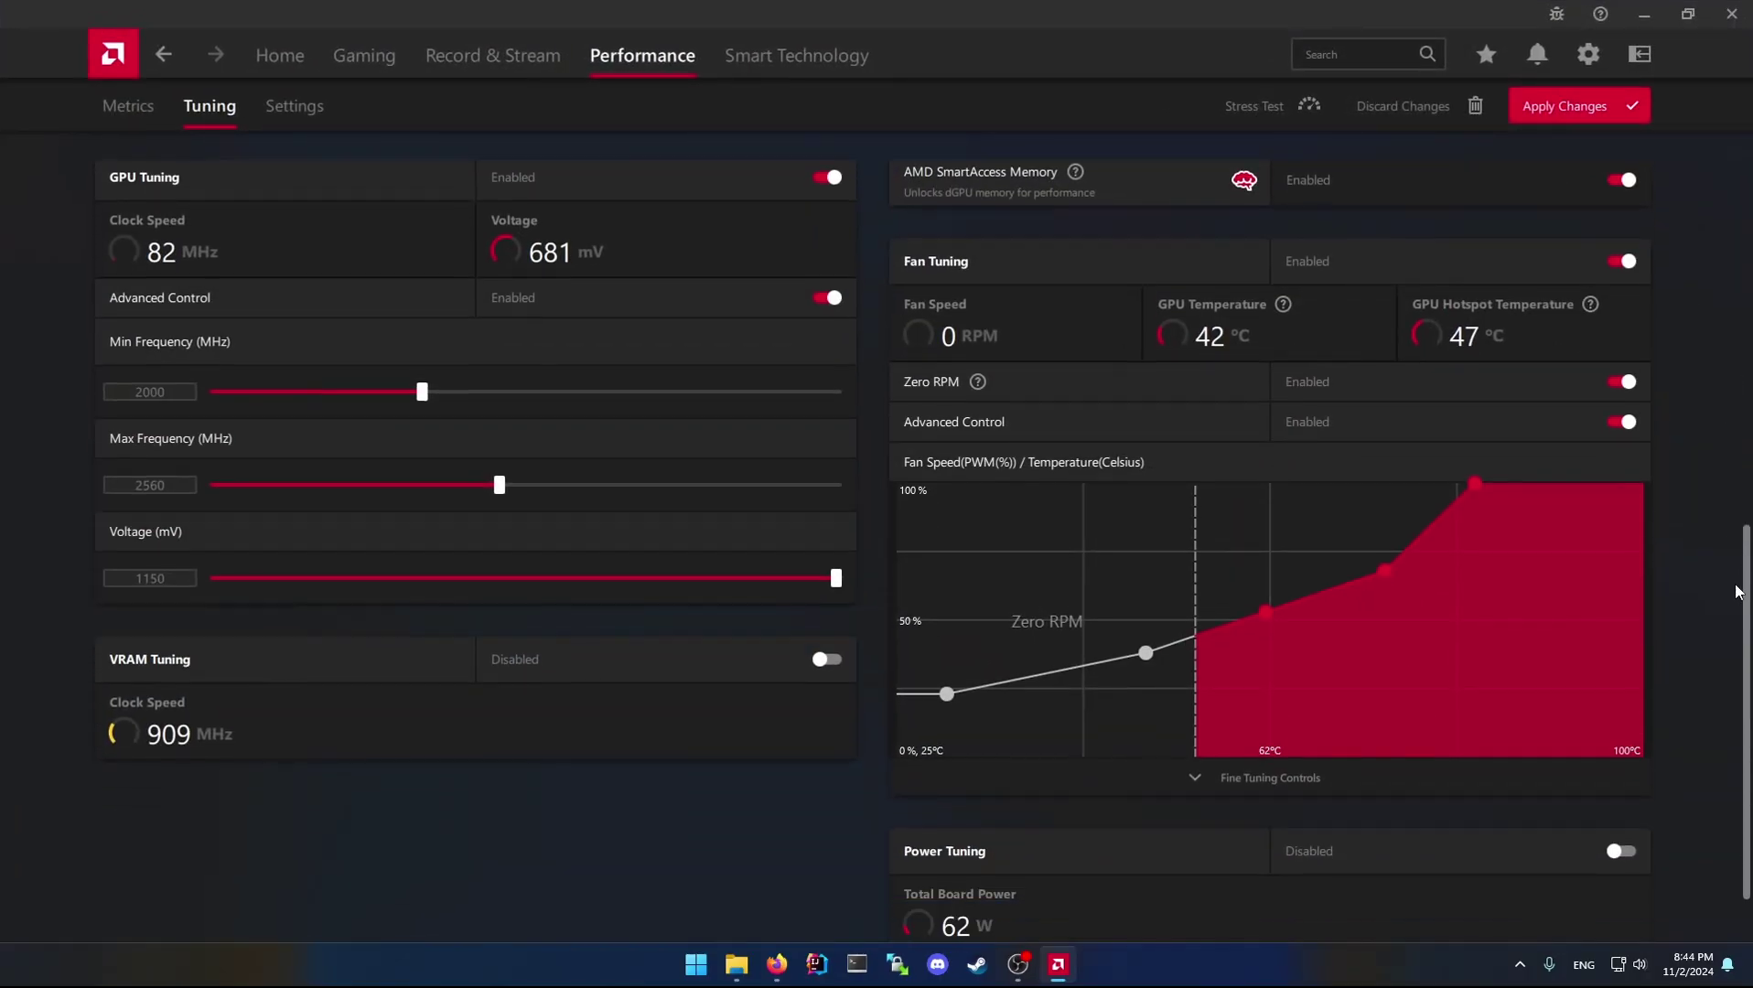
pyautogui.scroll(1, 1725, 613)
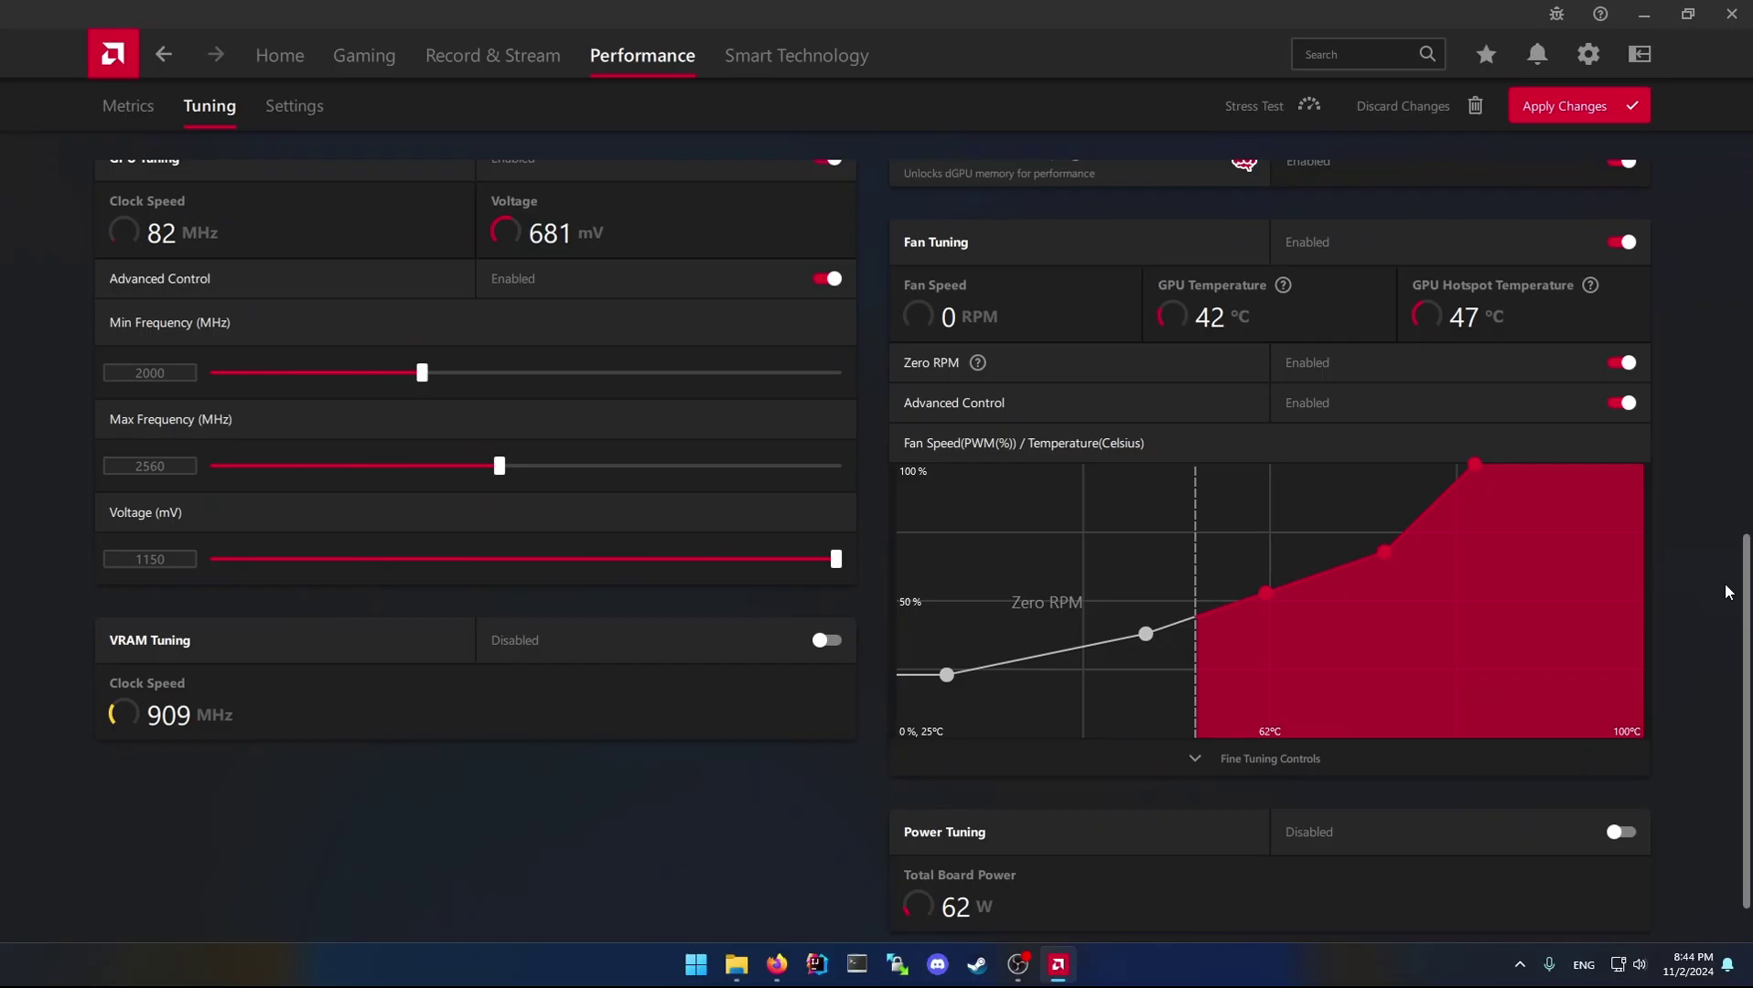
pyautogui.click(172, 560)
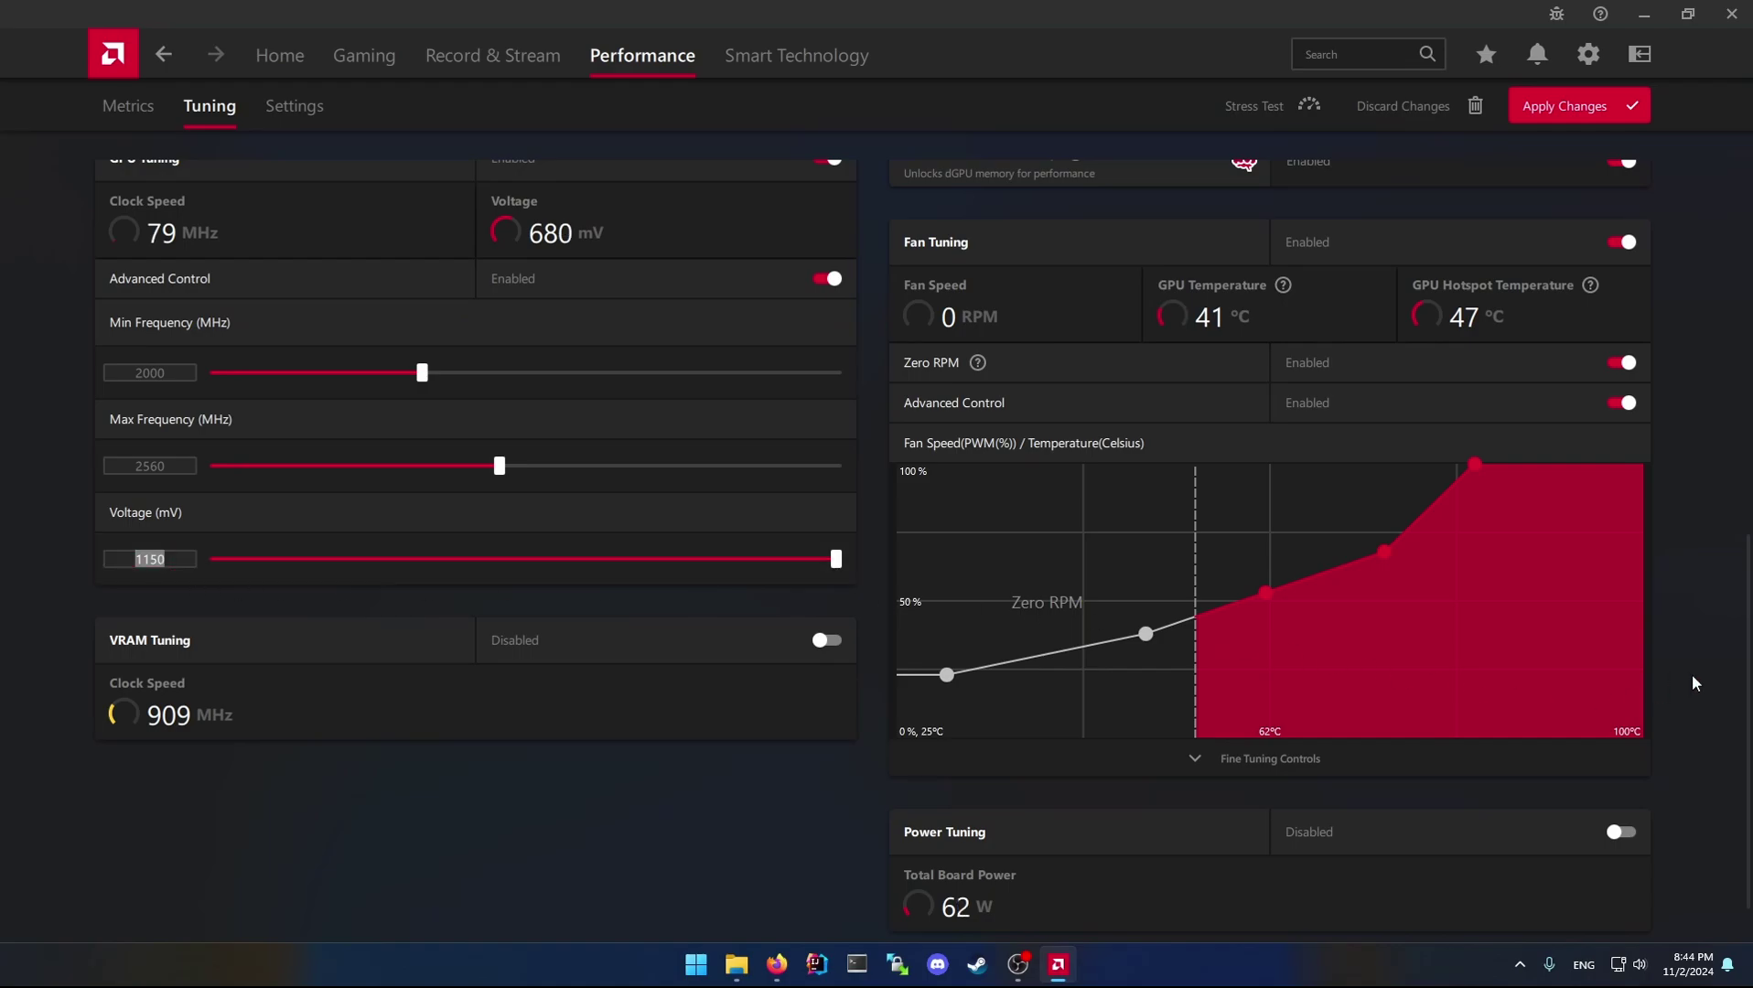
pyautogui.scroll(-1, 1746, 695)
# - Enable Power Tuning with a 5% power limit
pyautogui.scroll(-1, 1745, 695)
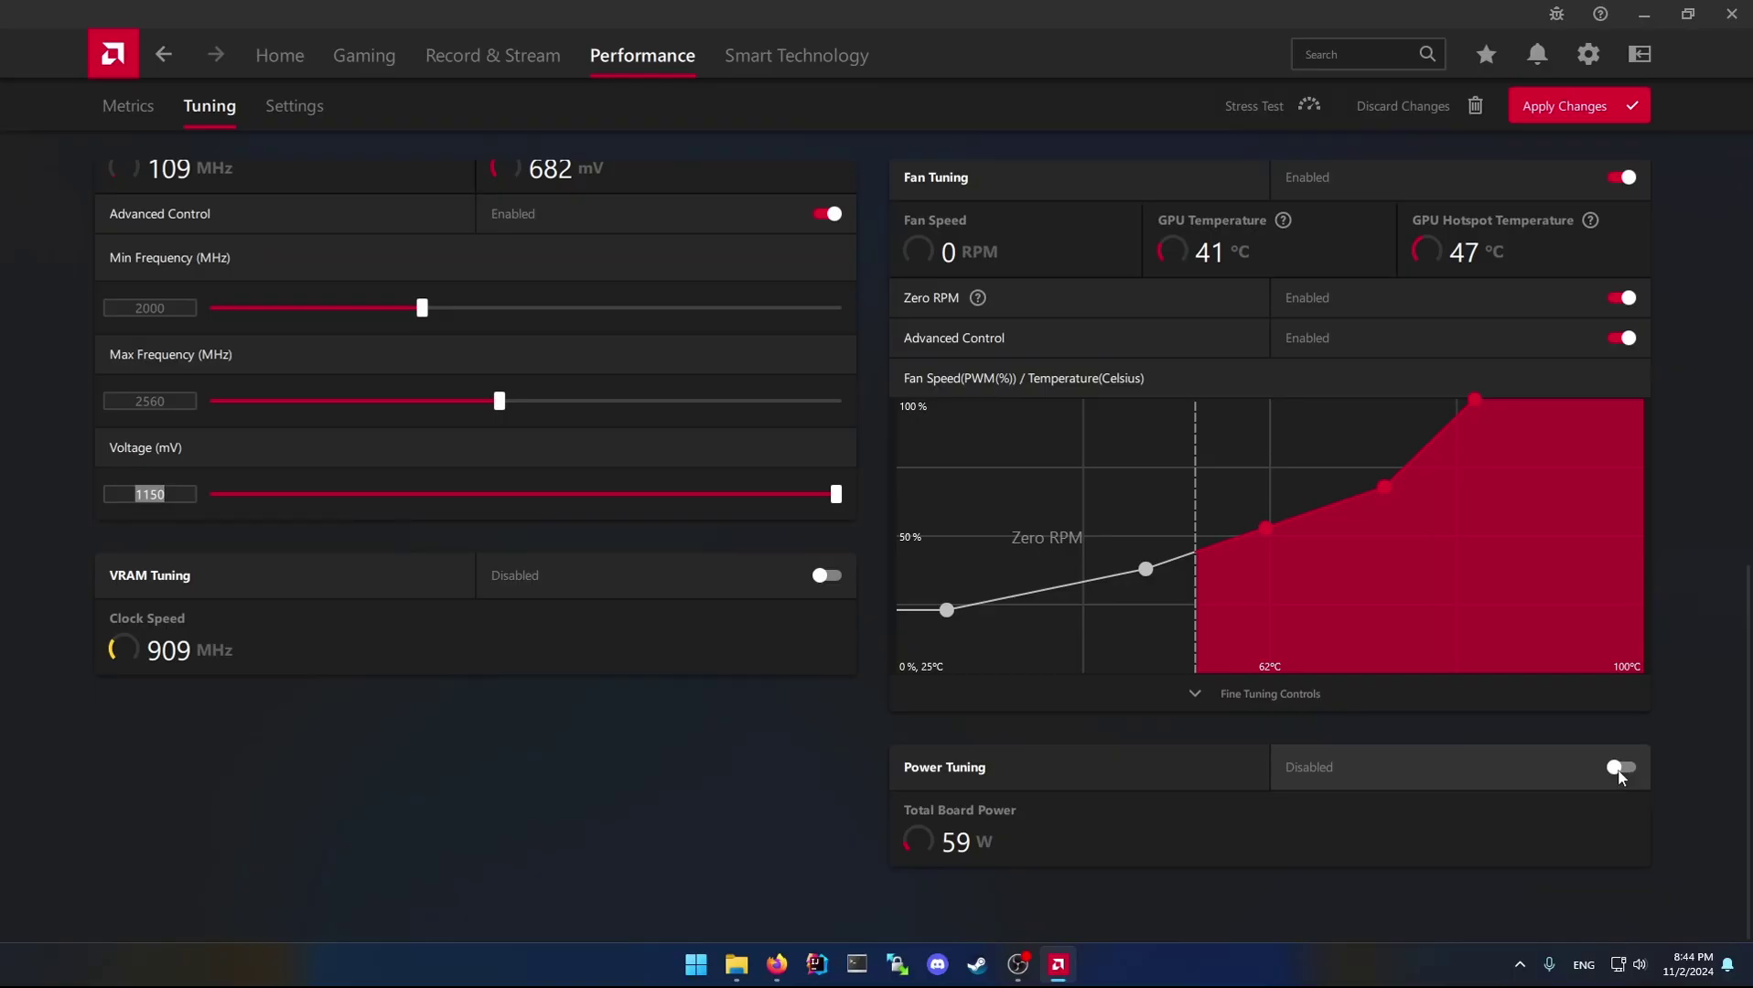
pyautogui.click(1619, 768)
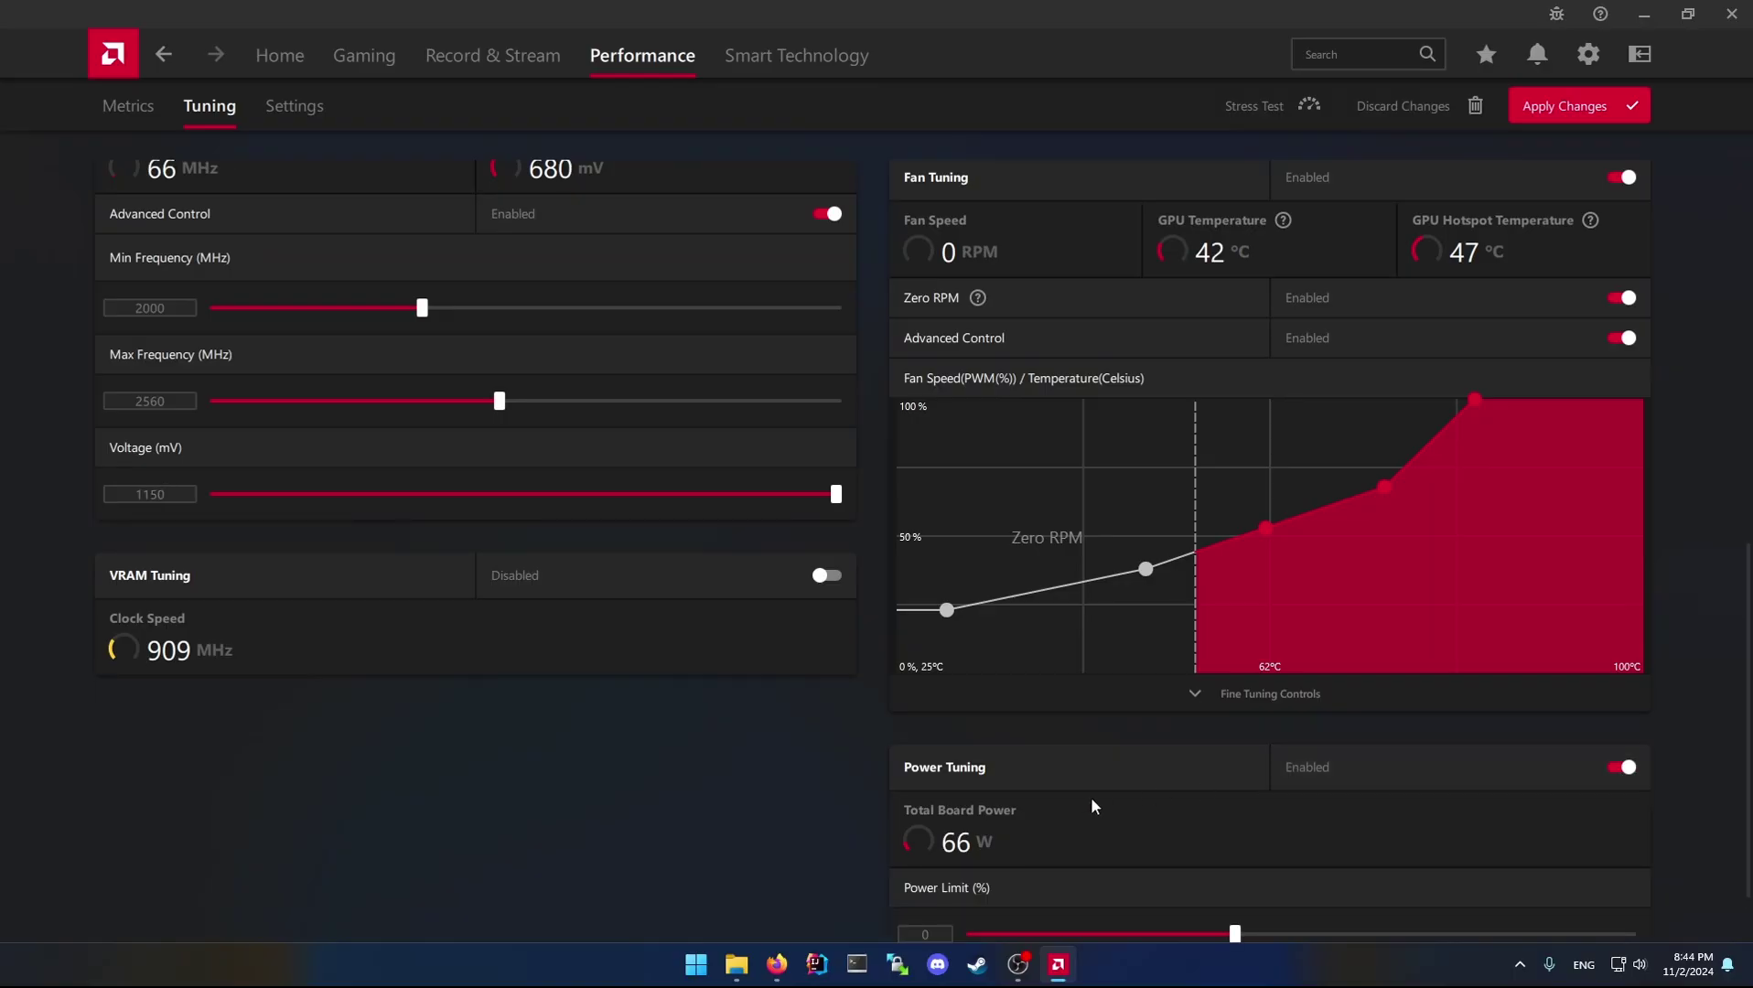
pyautogui.scroll(-1, 1742, 622)
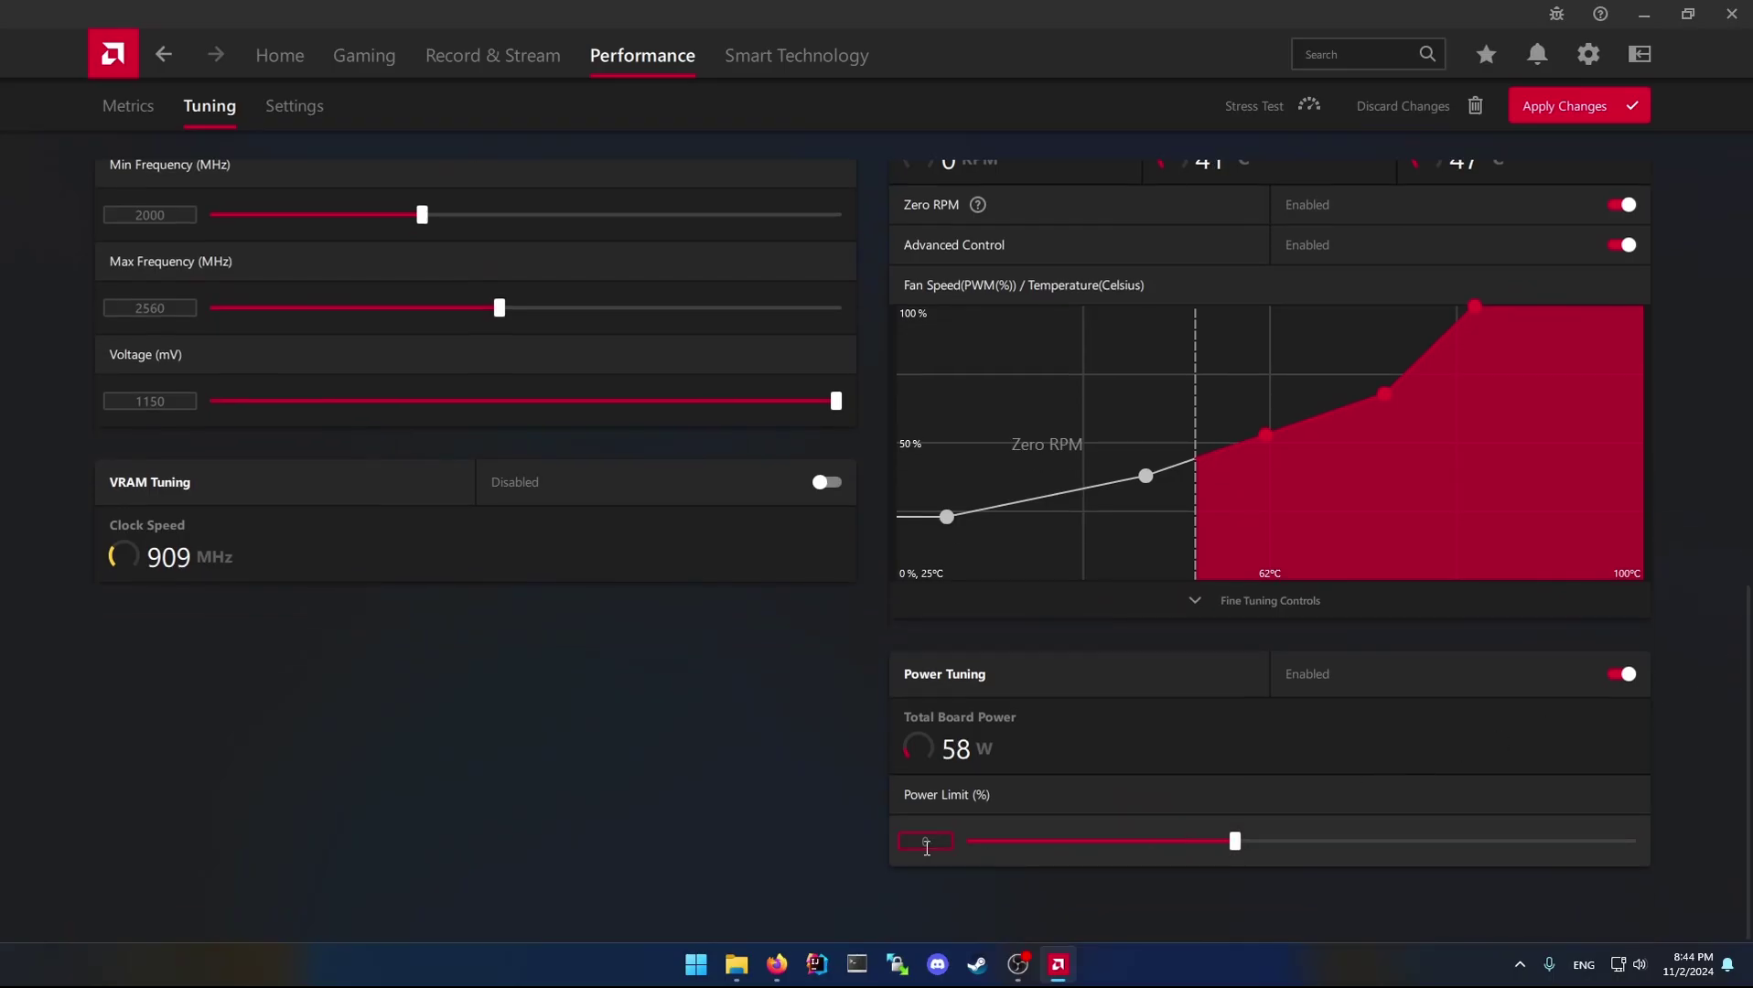
pyautogui.write('5')
pyautogui.click(717, 796)
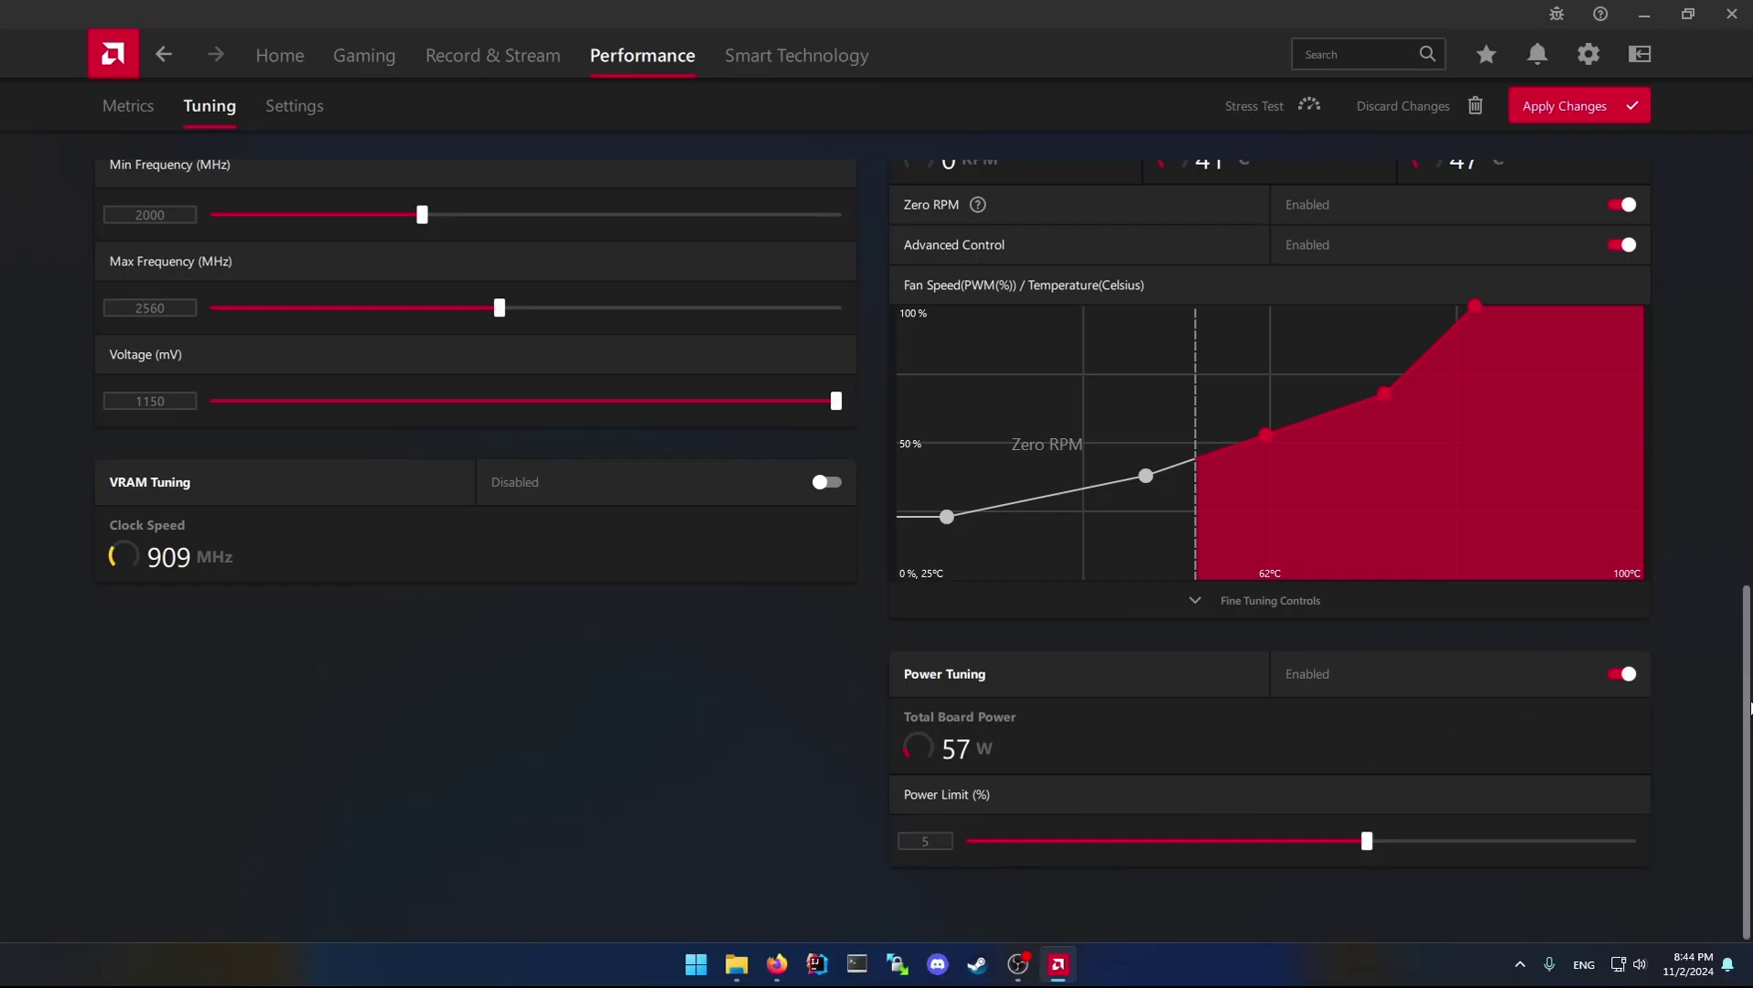
# - Scroll back up the Tuning page and return to the Sapphire product page in Firefox
pyautogui.scroll(1, 1749, 706)
pyautogui.scroll(-1, 1748, 710)
pyautogui.scroll(2, 1747, 714)
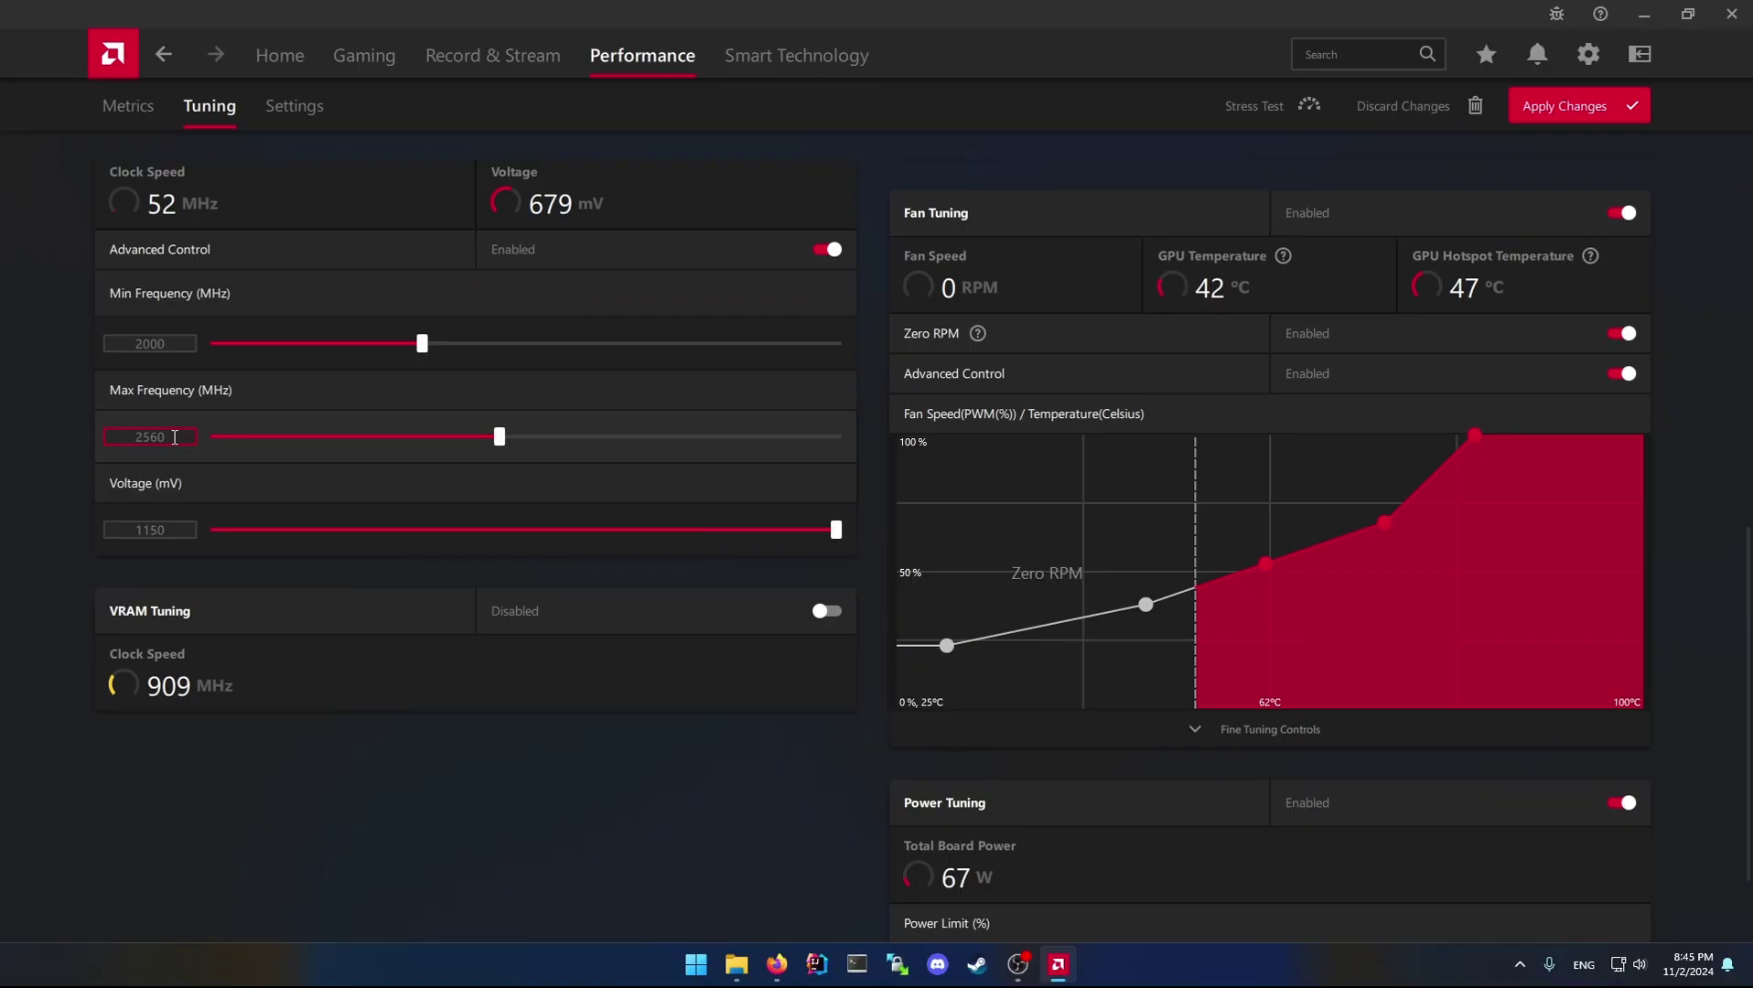
pyautogui.scroll(3, 1714, 420)
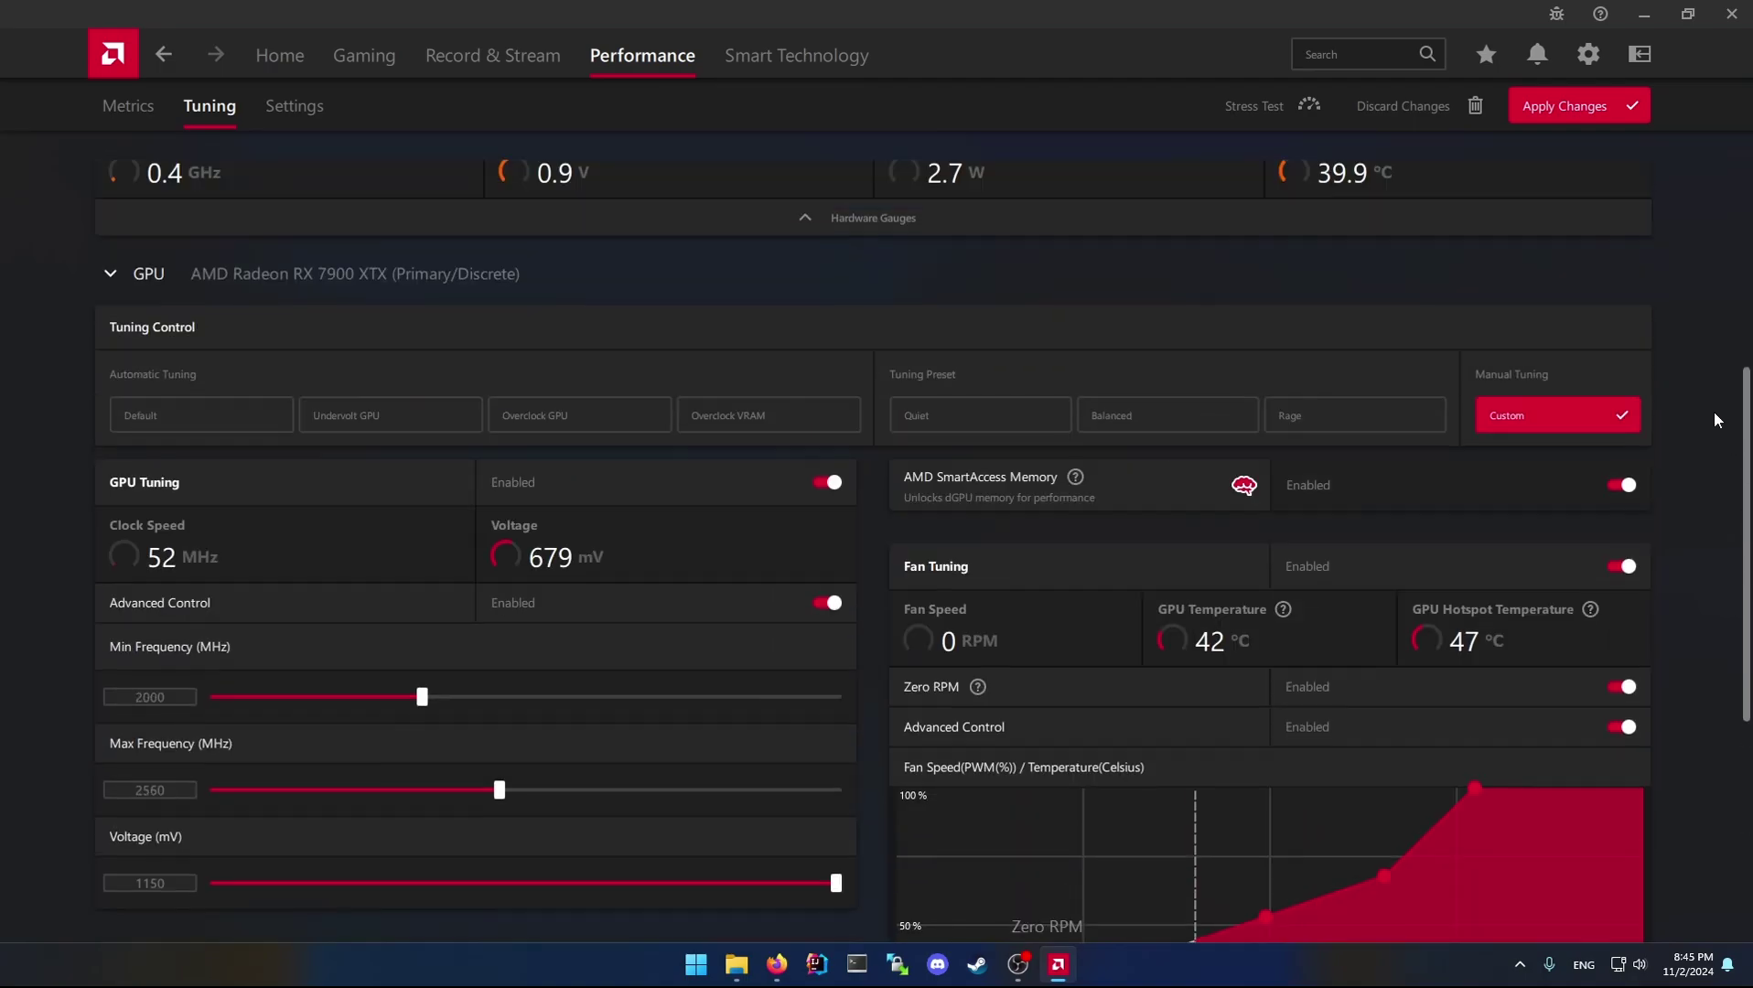
pyautogui.scroll(1, 1713, 420)
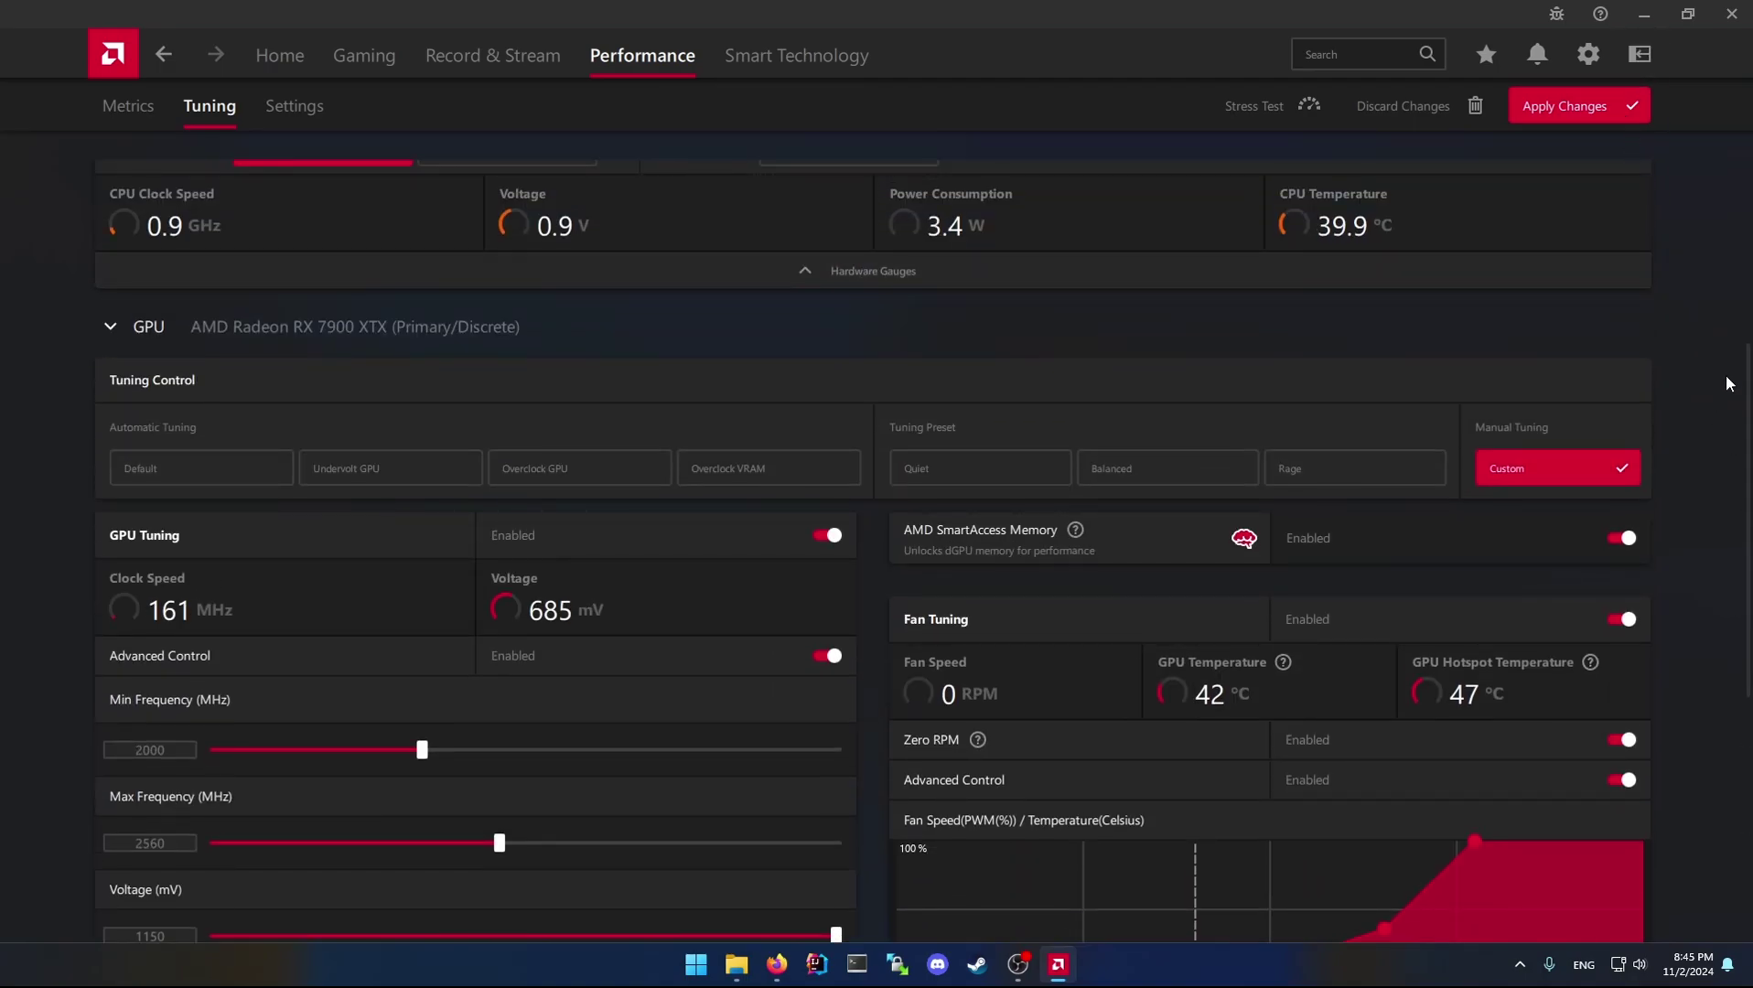
pyautogui.scroll(-1, 1747, 537)
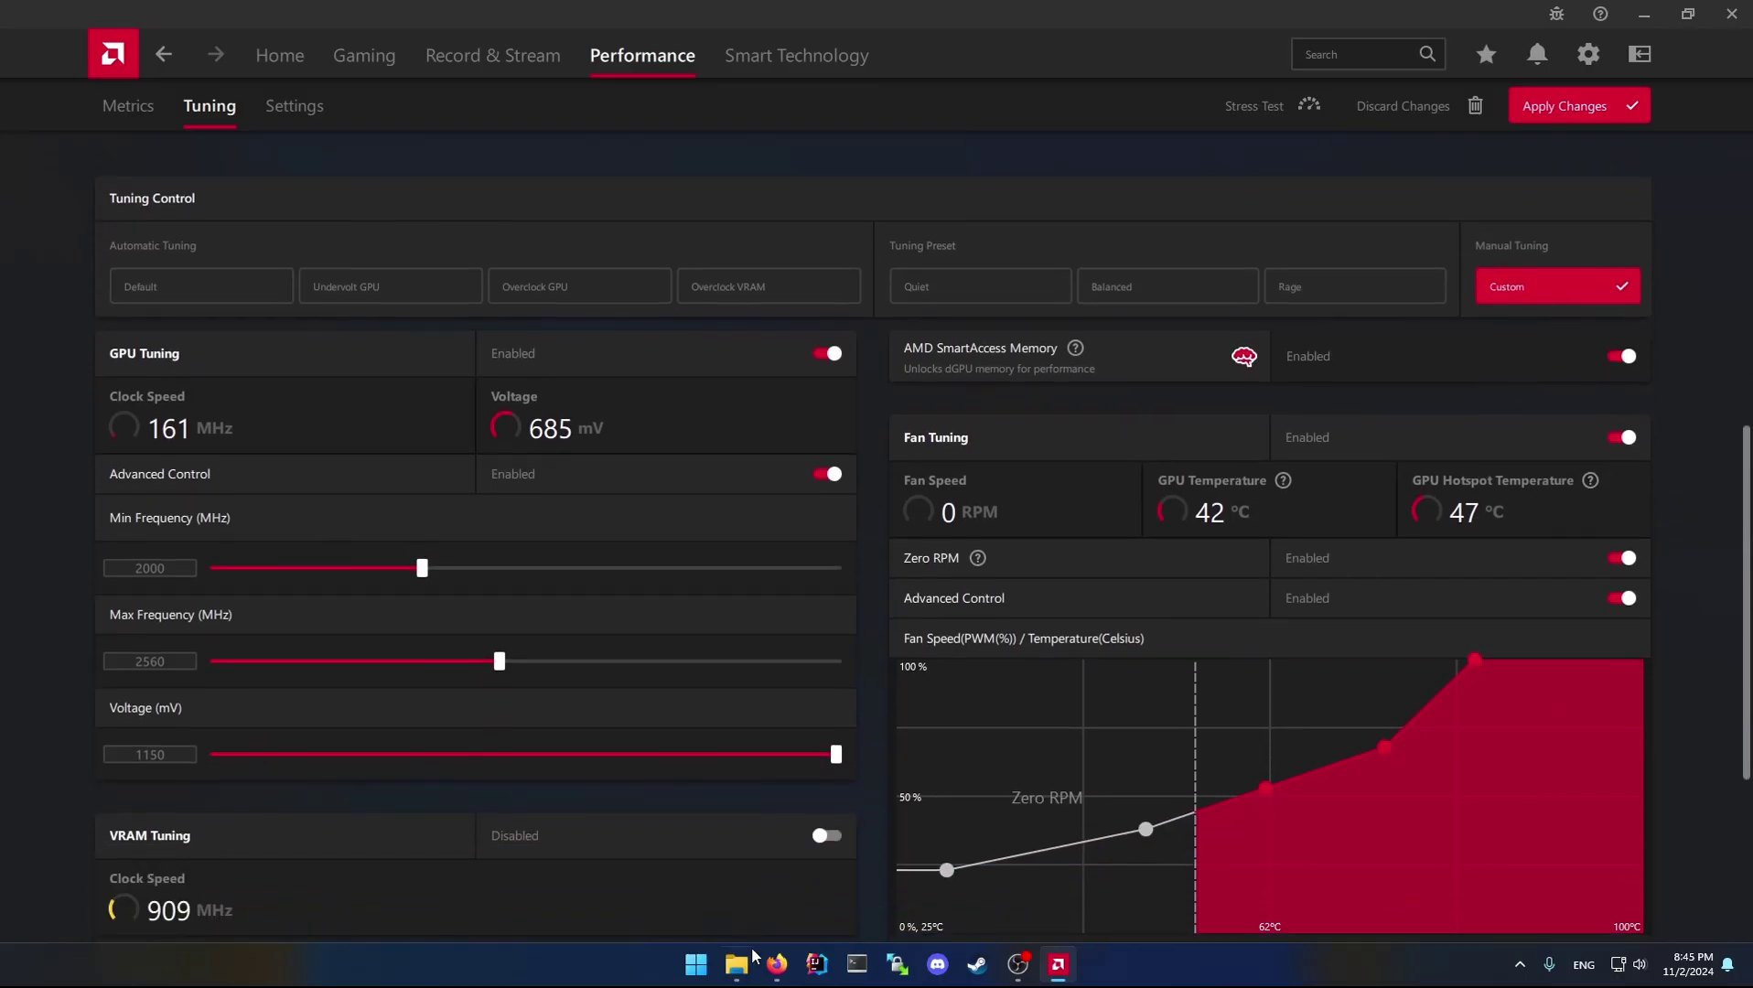
pyautogui.click(785, 961)
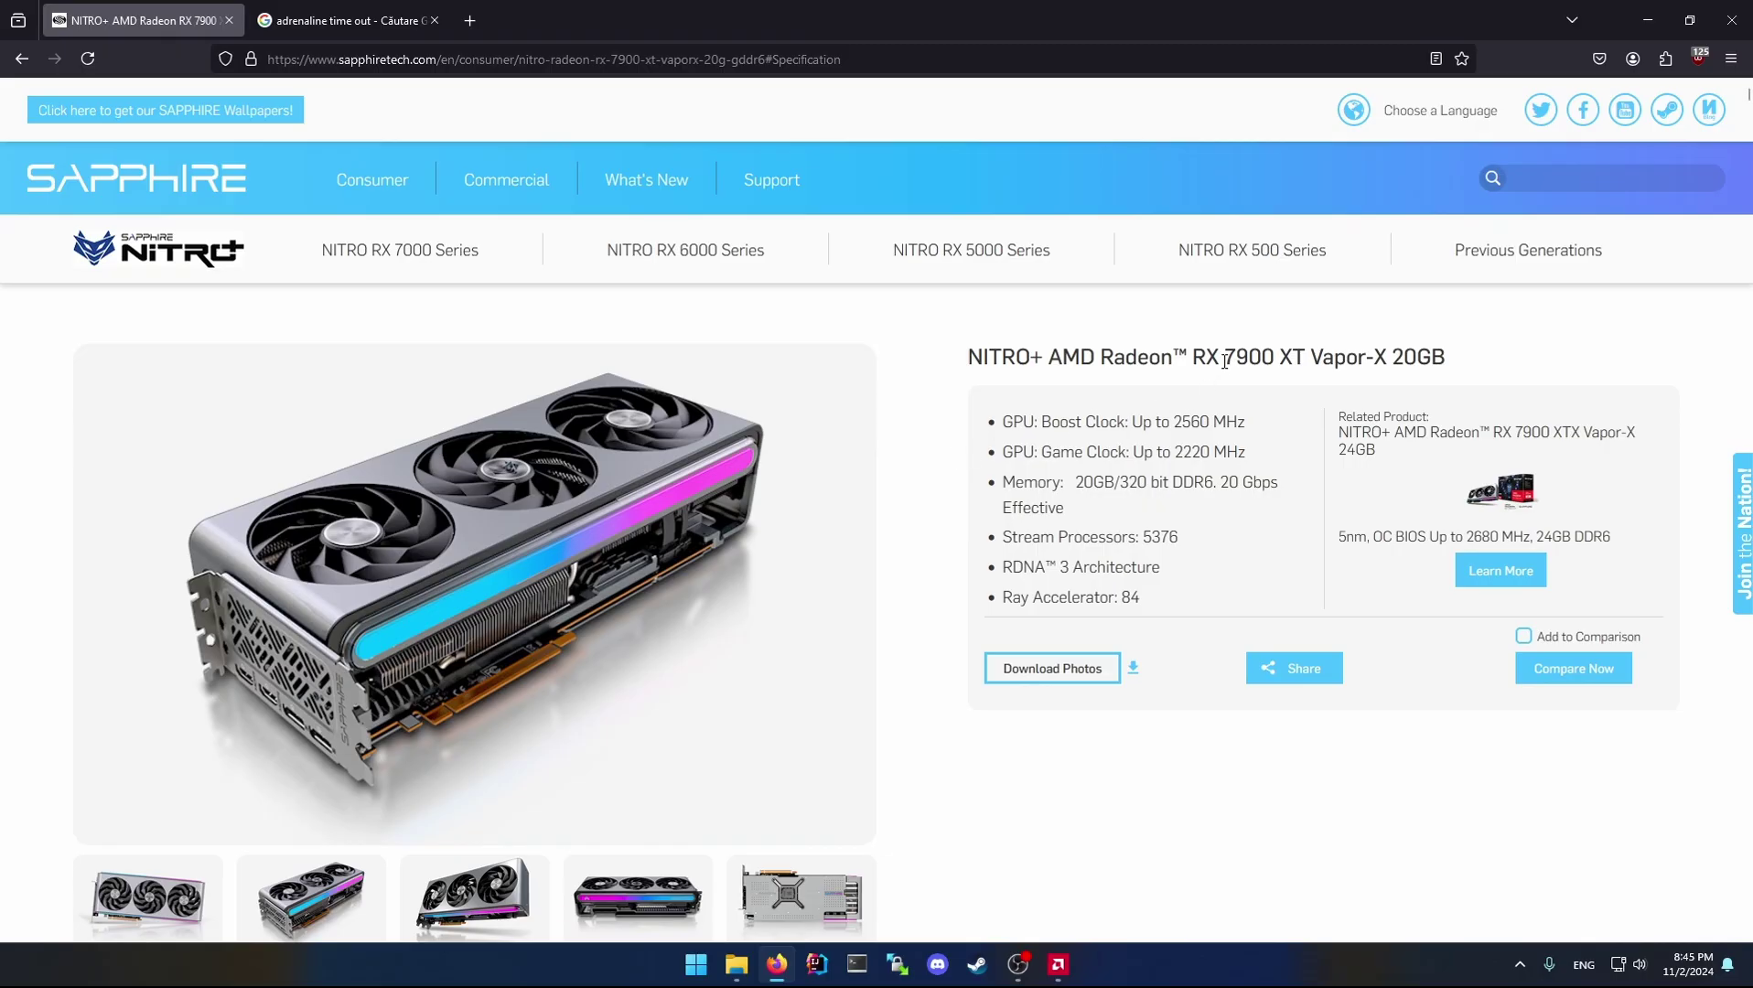
# - Search Google for '6800xt gigabyte' in the second Firefox tab
pyautogui.moveTo(1224, 357); pyautogui.dragTo(1276, 353)
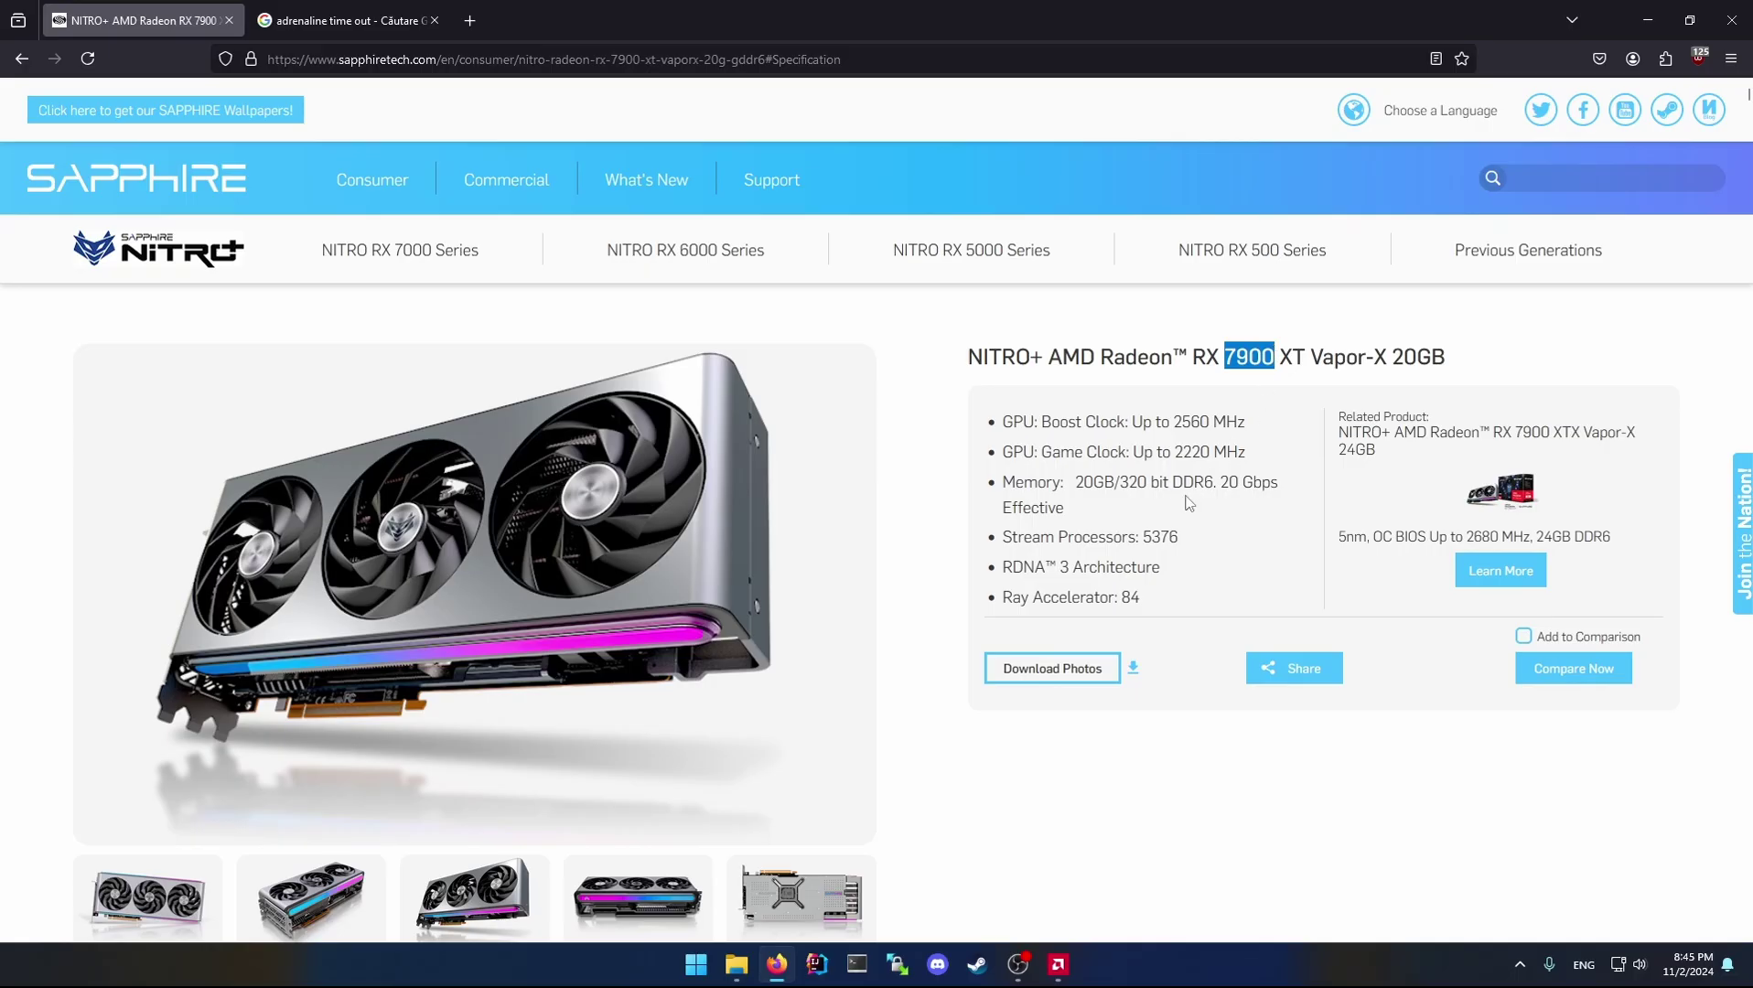
pyautogui.click(346, 18)
pyautogui.click(388, 55)
pyautogui.write('6800xt')
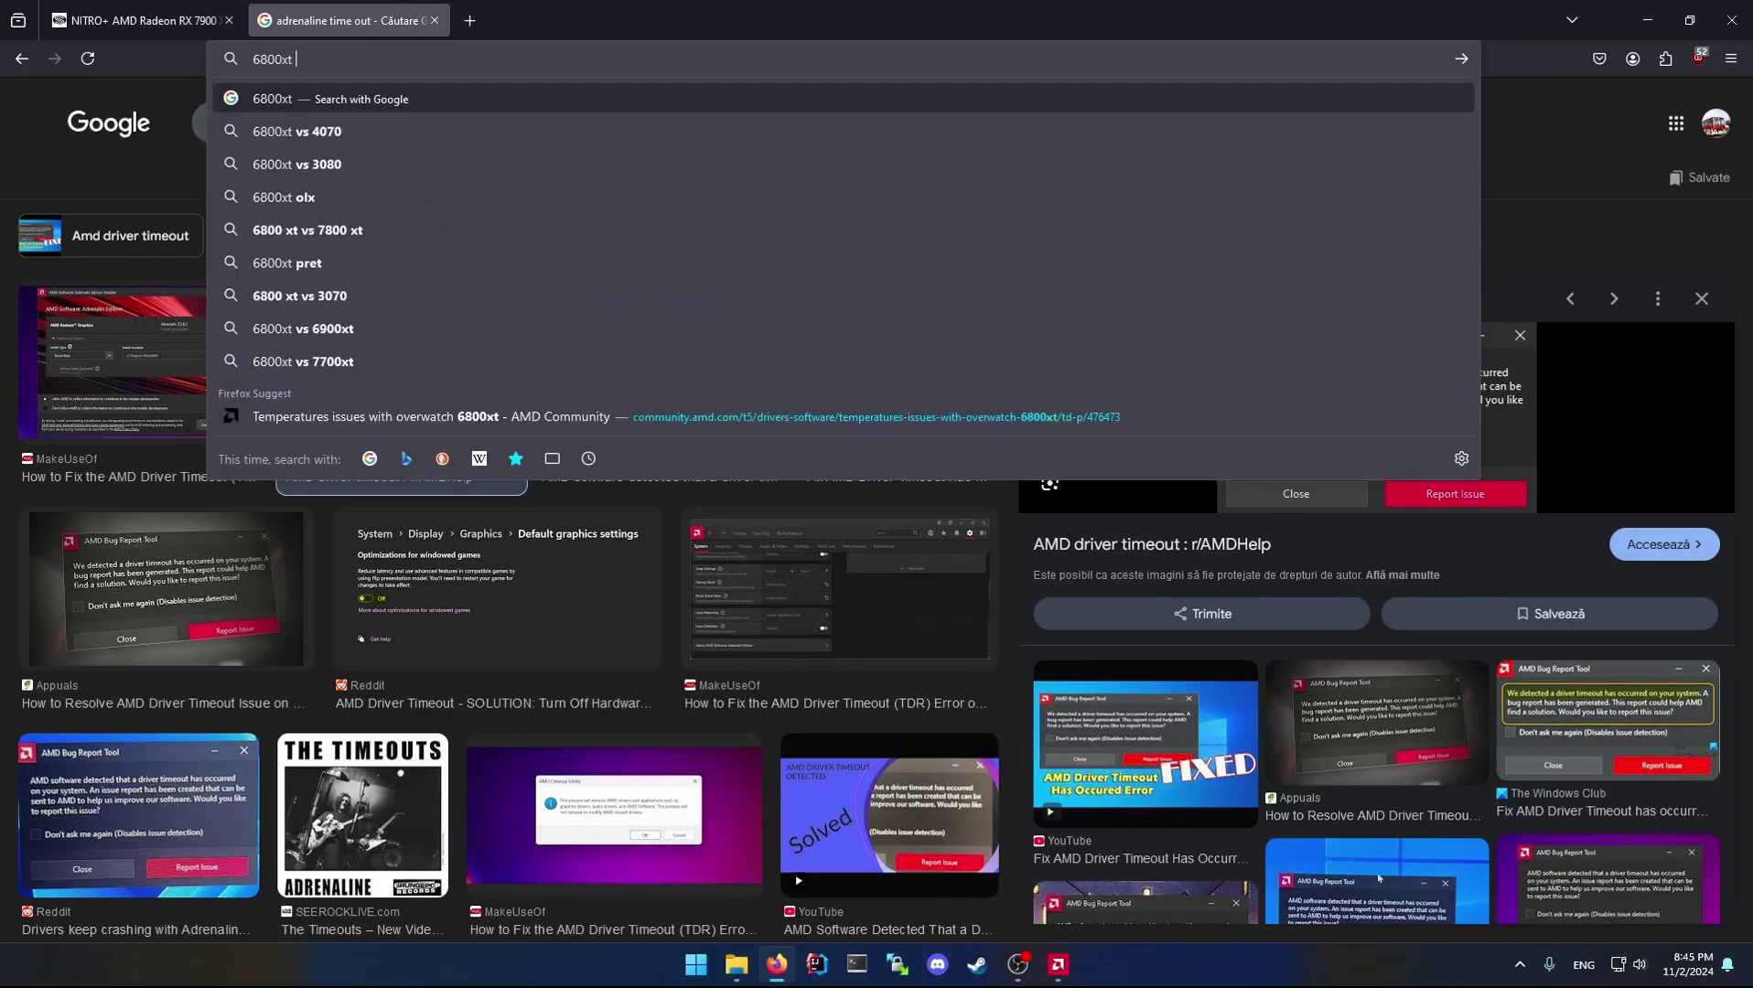
pyautogui.write(' gigabyte')
pyautogui.press('Return')
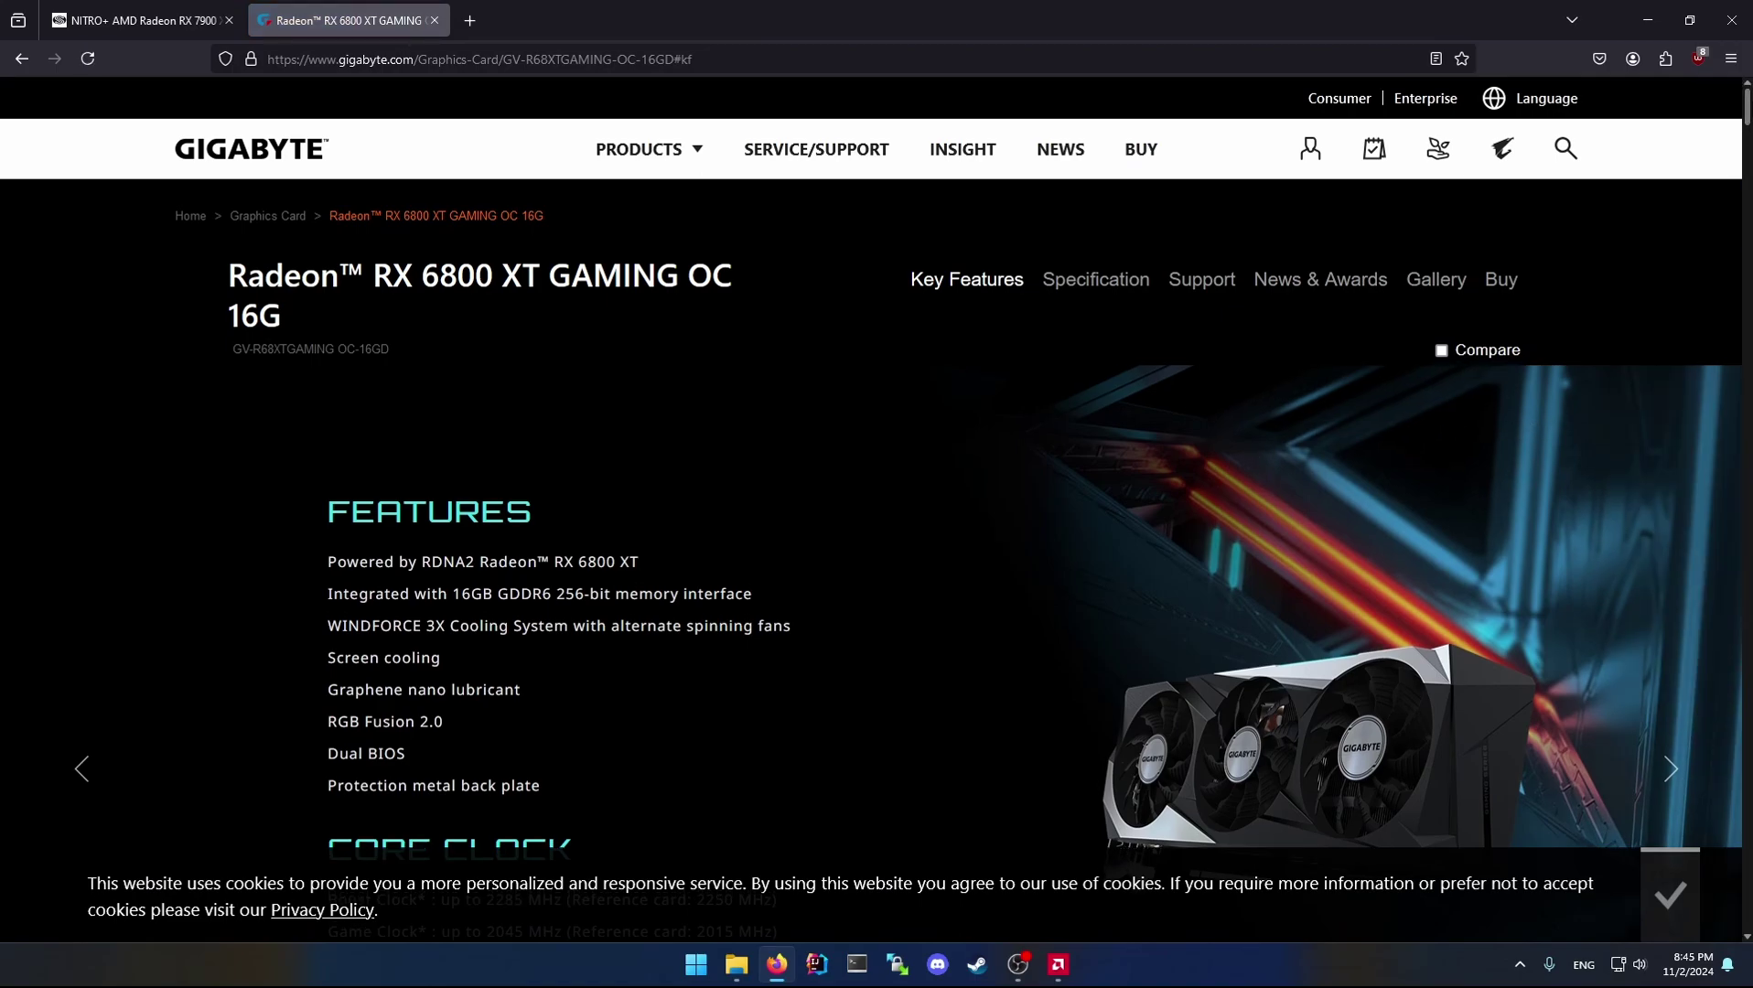
# - Highlight the Gigabyte RX 6800 XT's 2285 MHz boost clock, then return to Adrenalin
pyautogui.scroll(-5, 871, 548)
pyautogui.scroll(3, 871, 548)
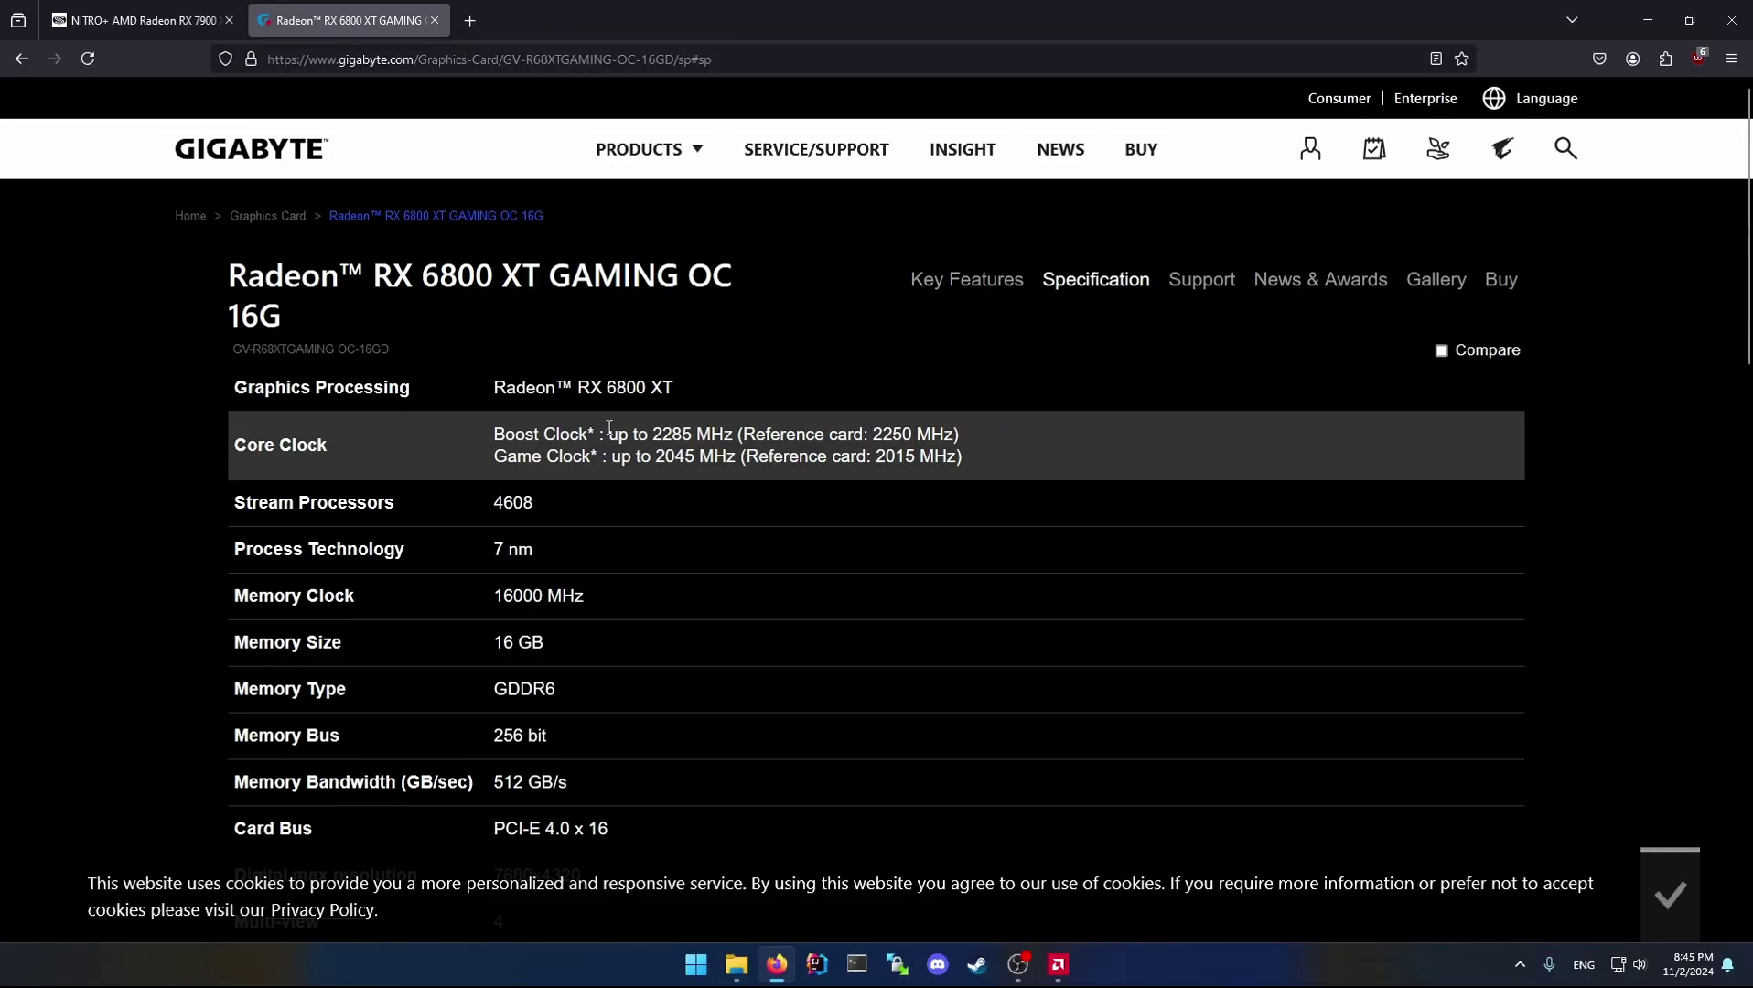
pyautogui.moveTo(649, 433); pyautogui.dragTo(697, 432)
pyautogui.click(687, 434)
pyautogui.moveTo(656, 430); pyautogui.dragTo(690, 429)
pyautogui.moveTo(653, 434); pyautogui.dragTo(678, 429)
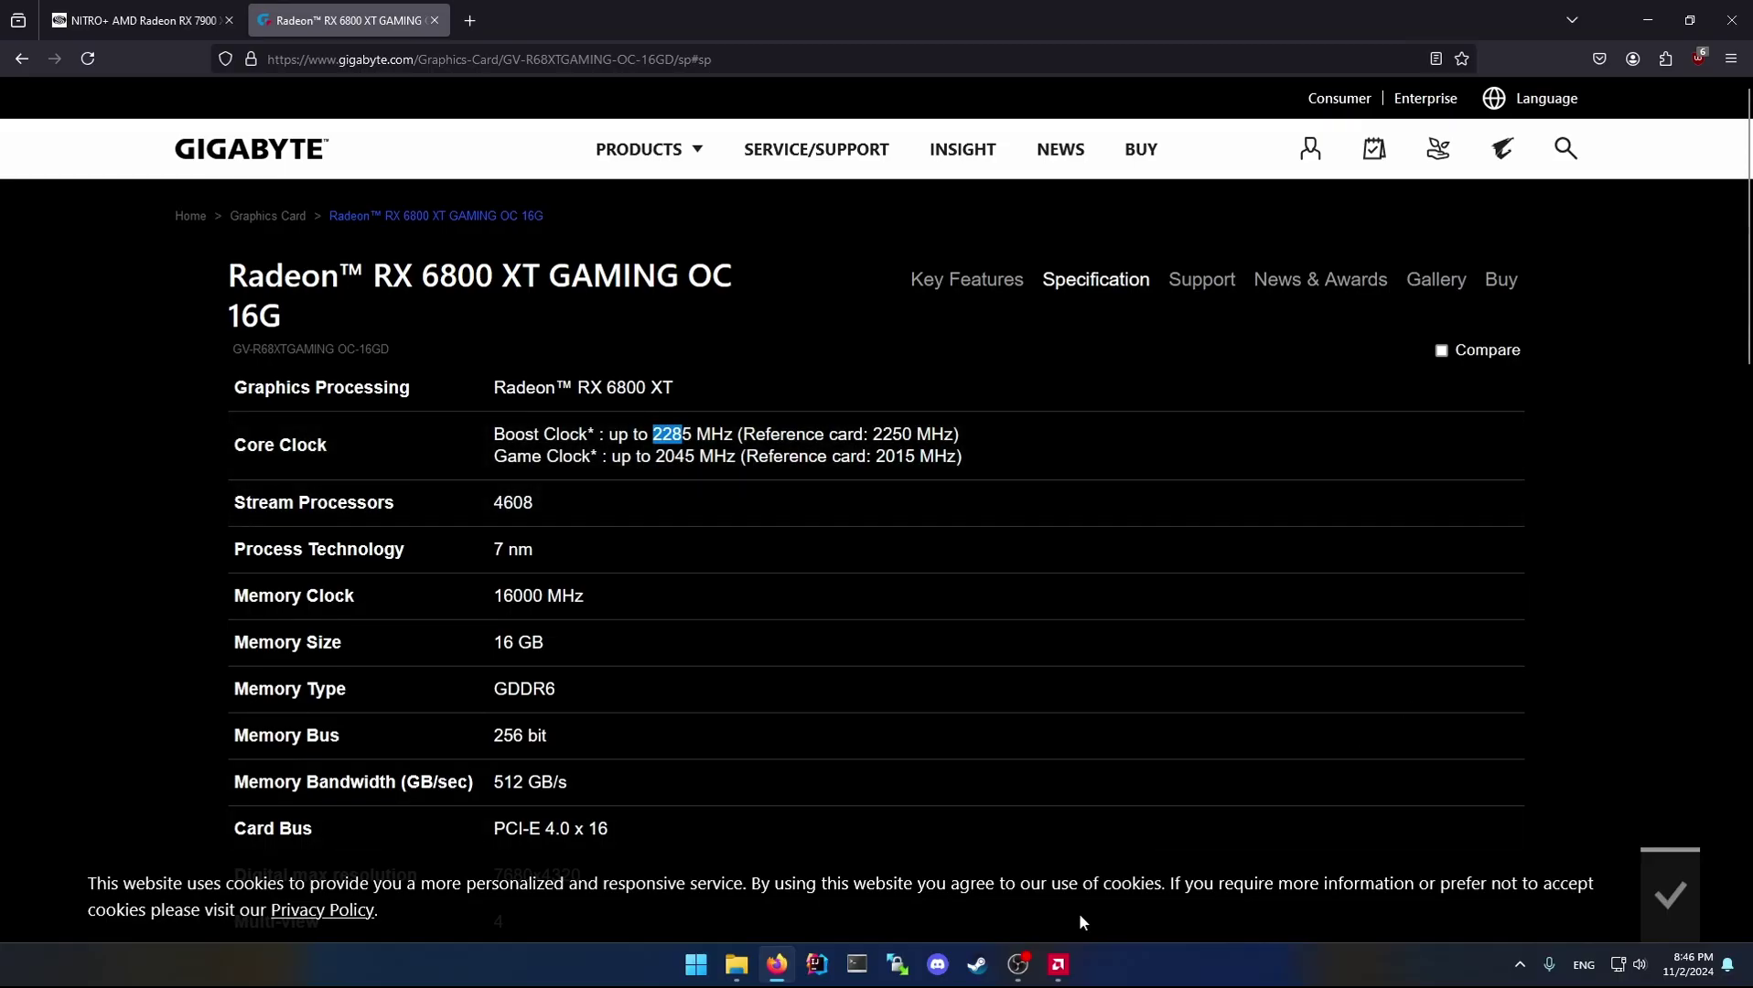
pyautogui.click(1061, 968)
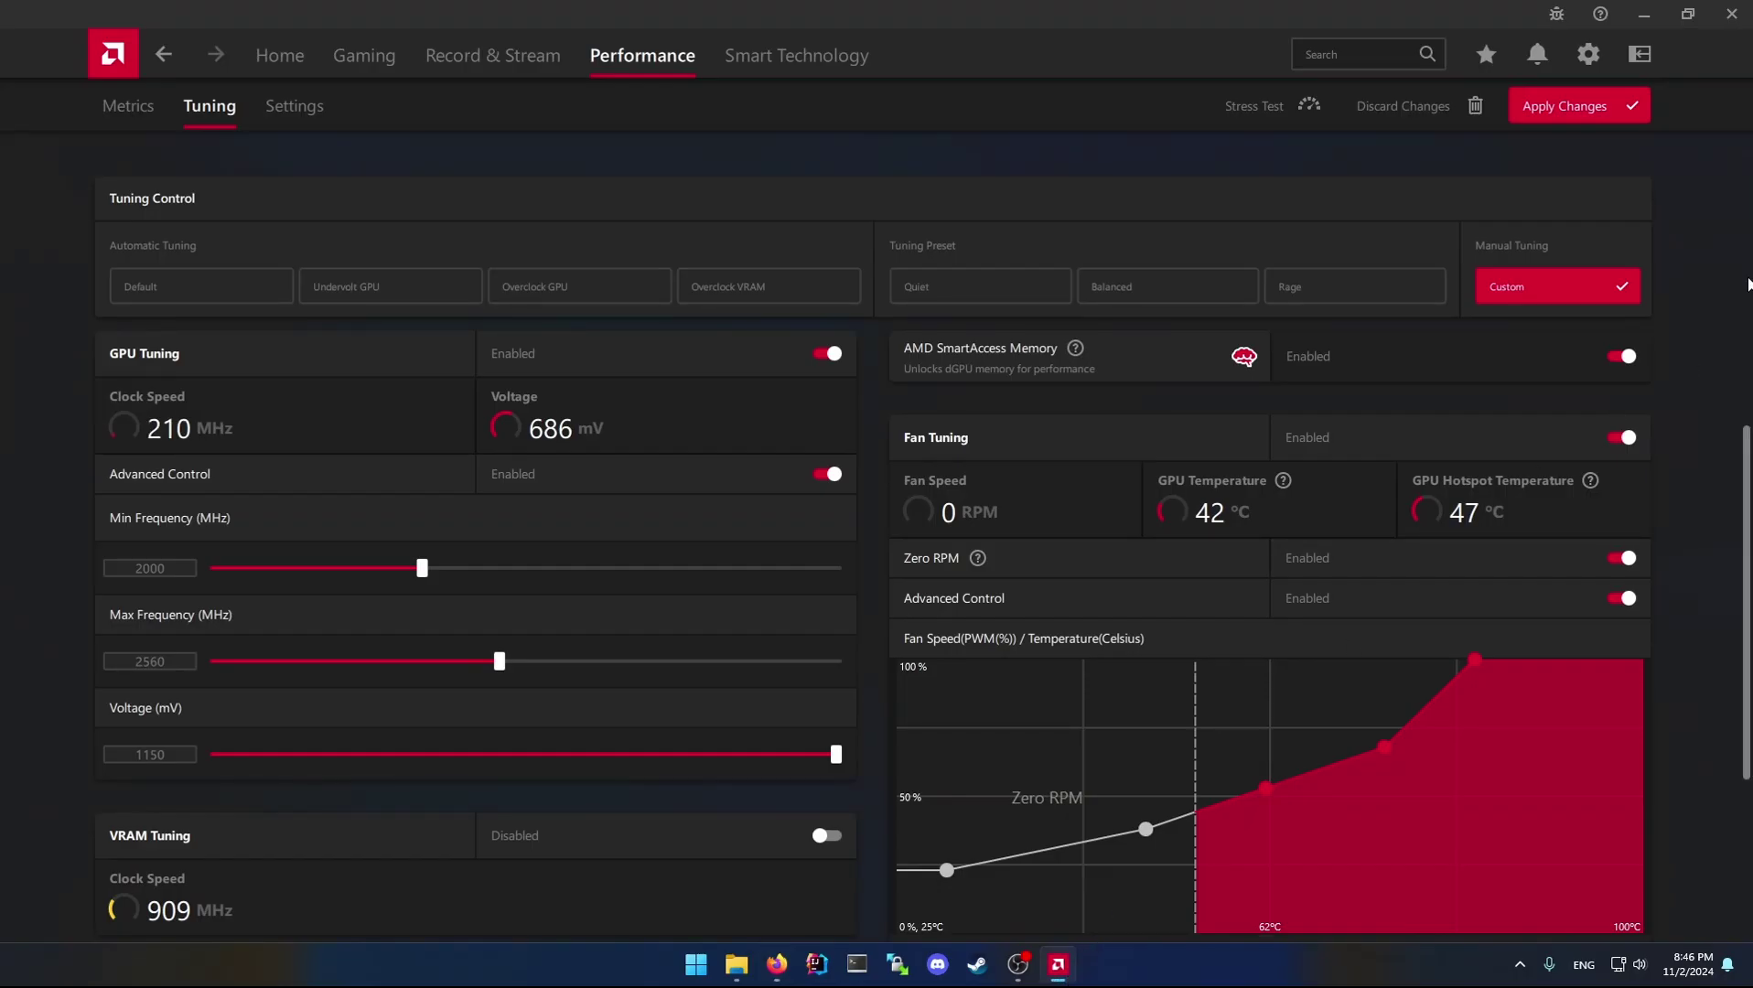
# - Scroll the Adrenalin Tuning page back up to the top
pyautogui.moveTo(1747, 513); pyautogui.dragTo(1697, 252)
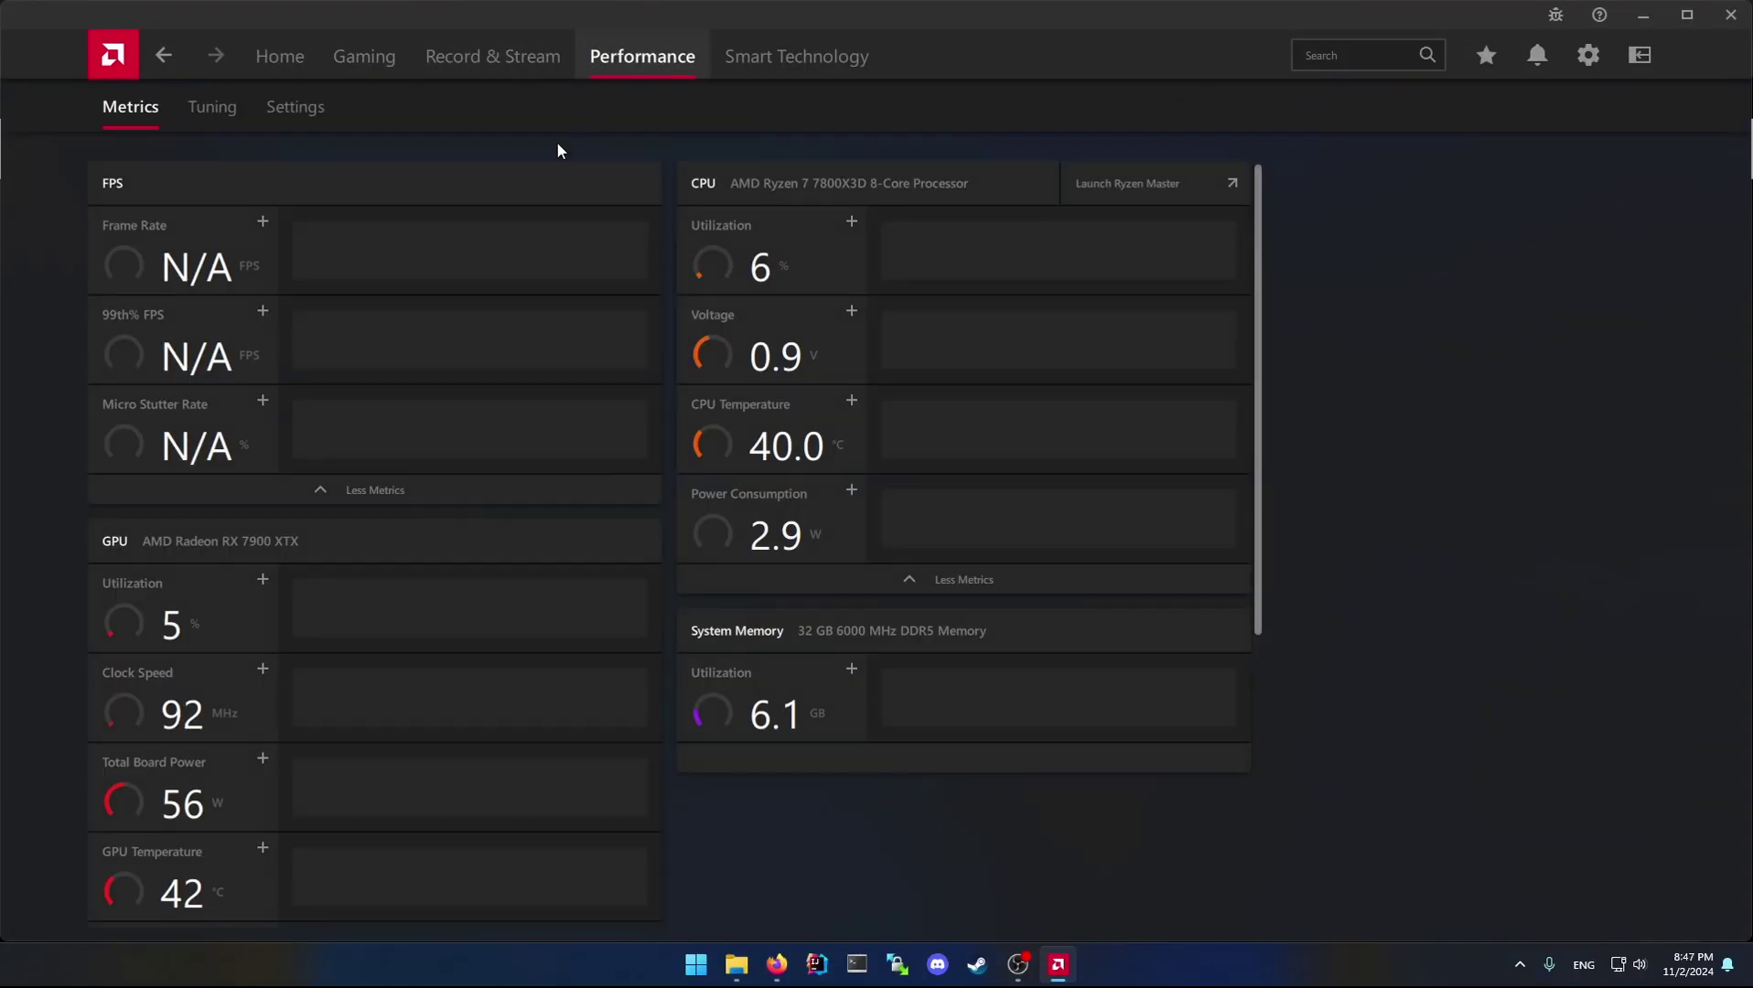
# - Import the adrSapphireOffUndervolt++.xml profile from the Desktop into Tuning, applying it to the GPU only
pyautogui.click(211, 106)
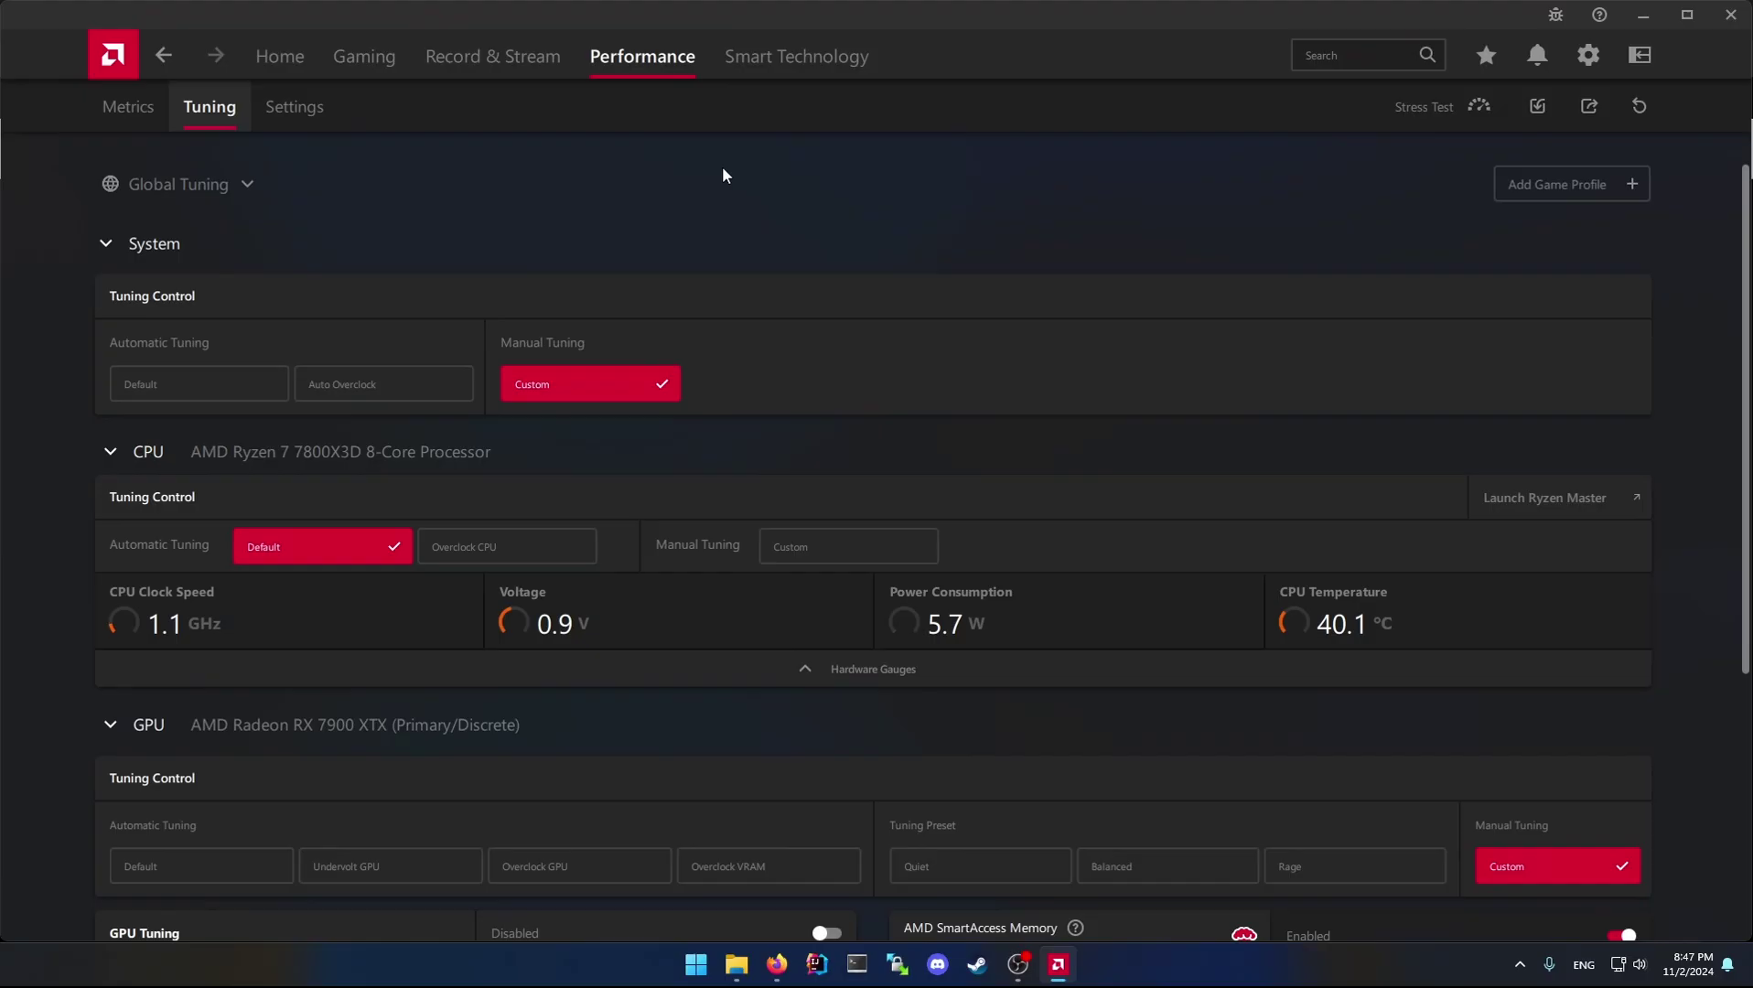
pyautogui.click(1540, 107)
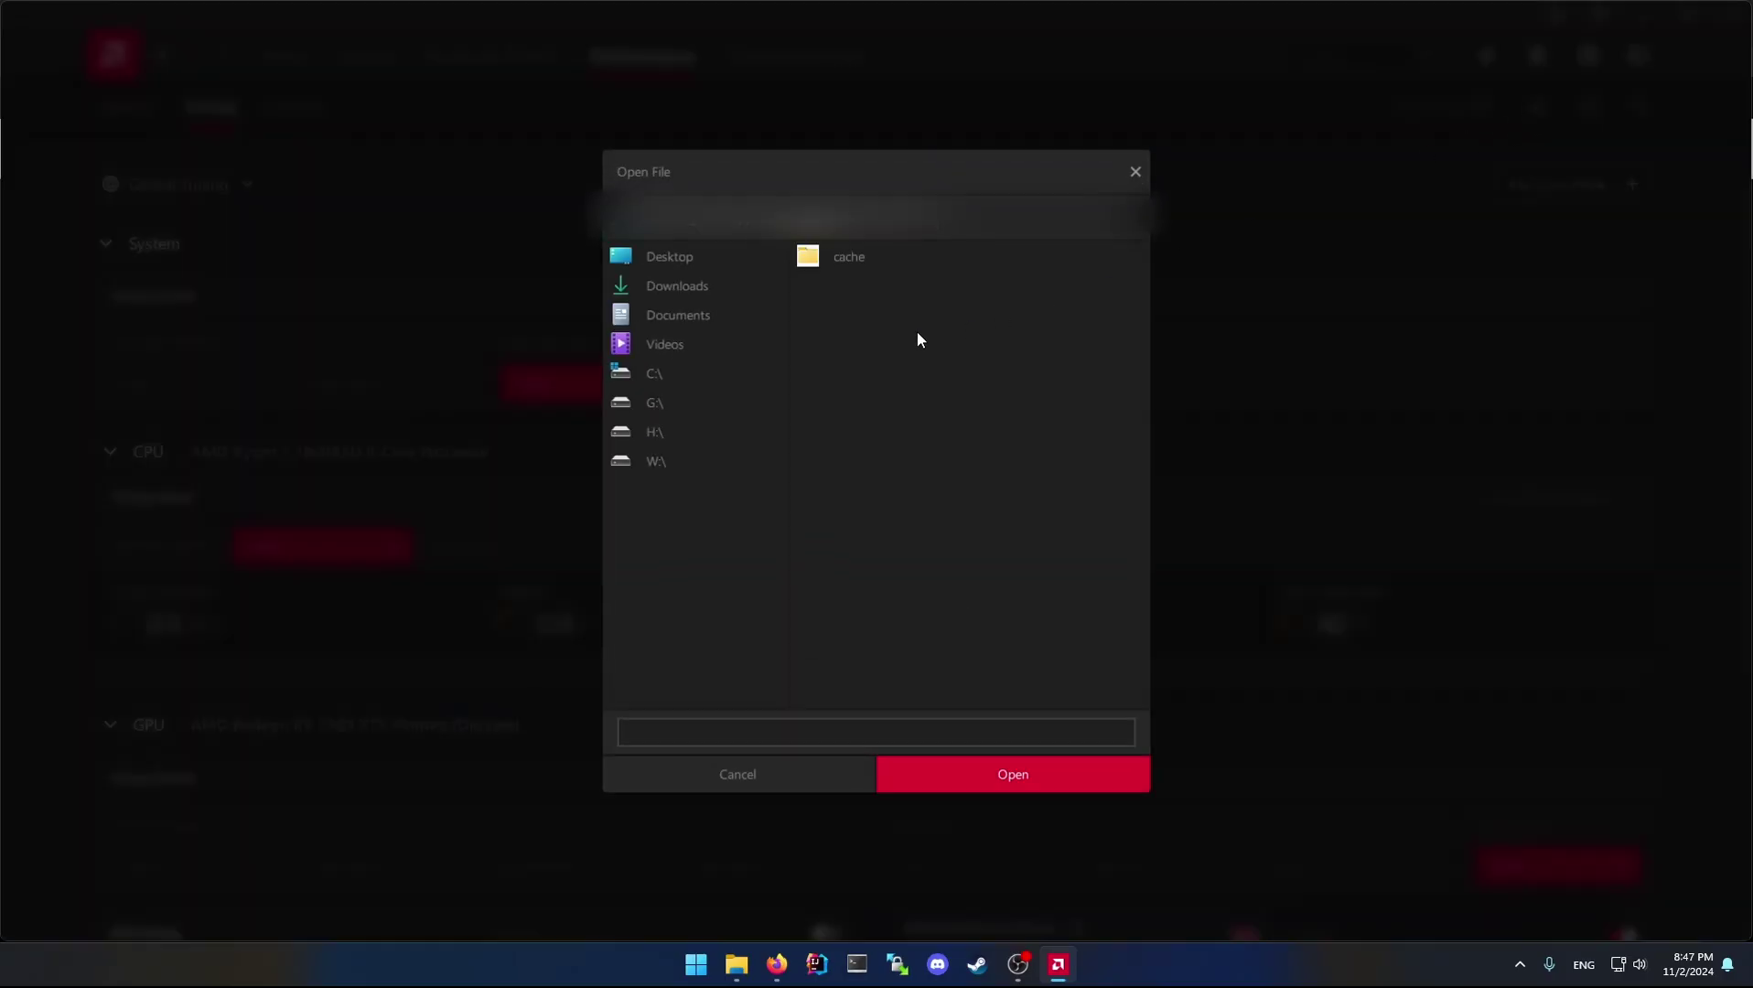
pyautogui.click(647, 437)
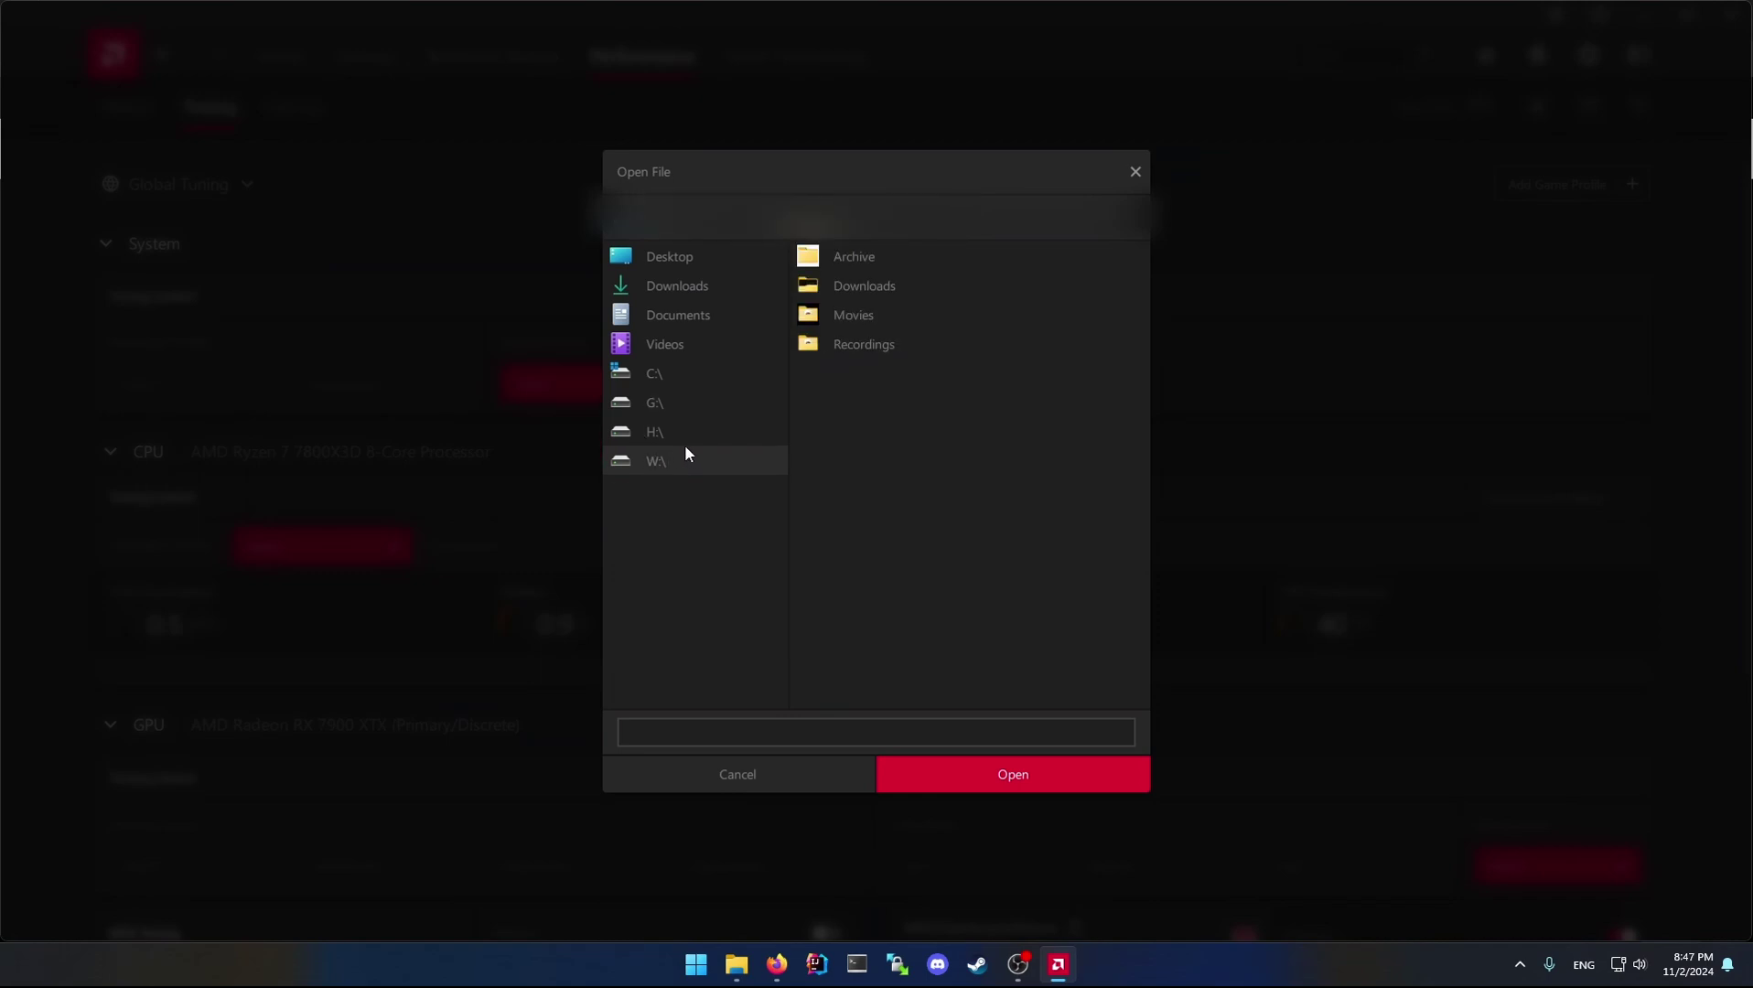
pyautogui.click(679, 260)
pyautogui.click(919, 315)
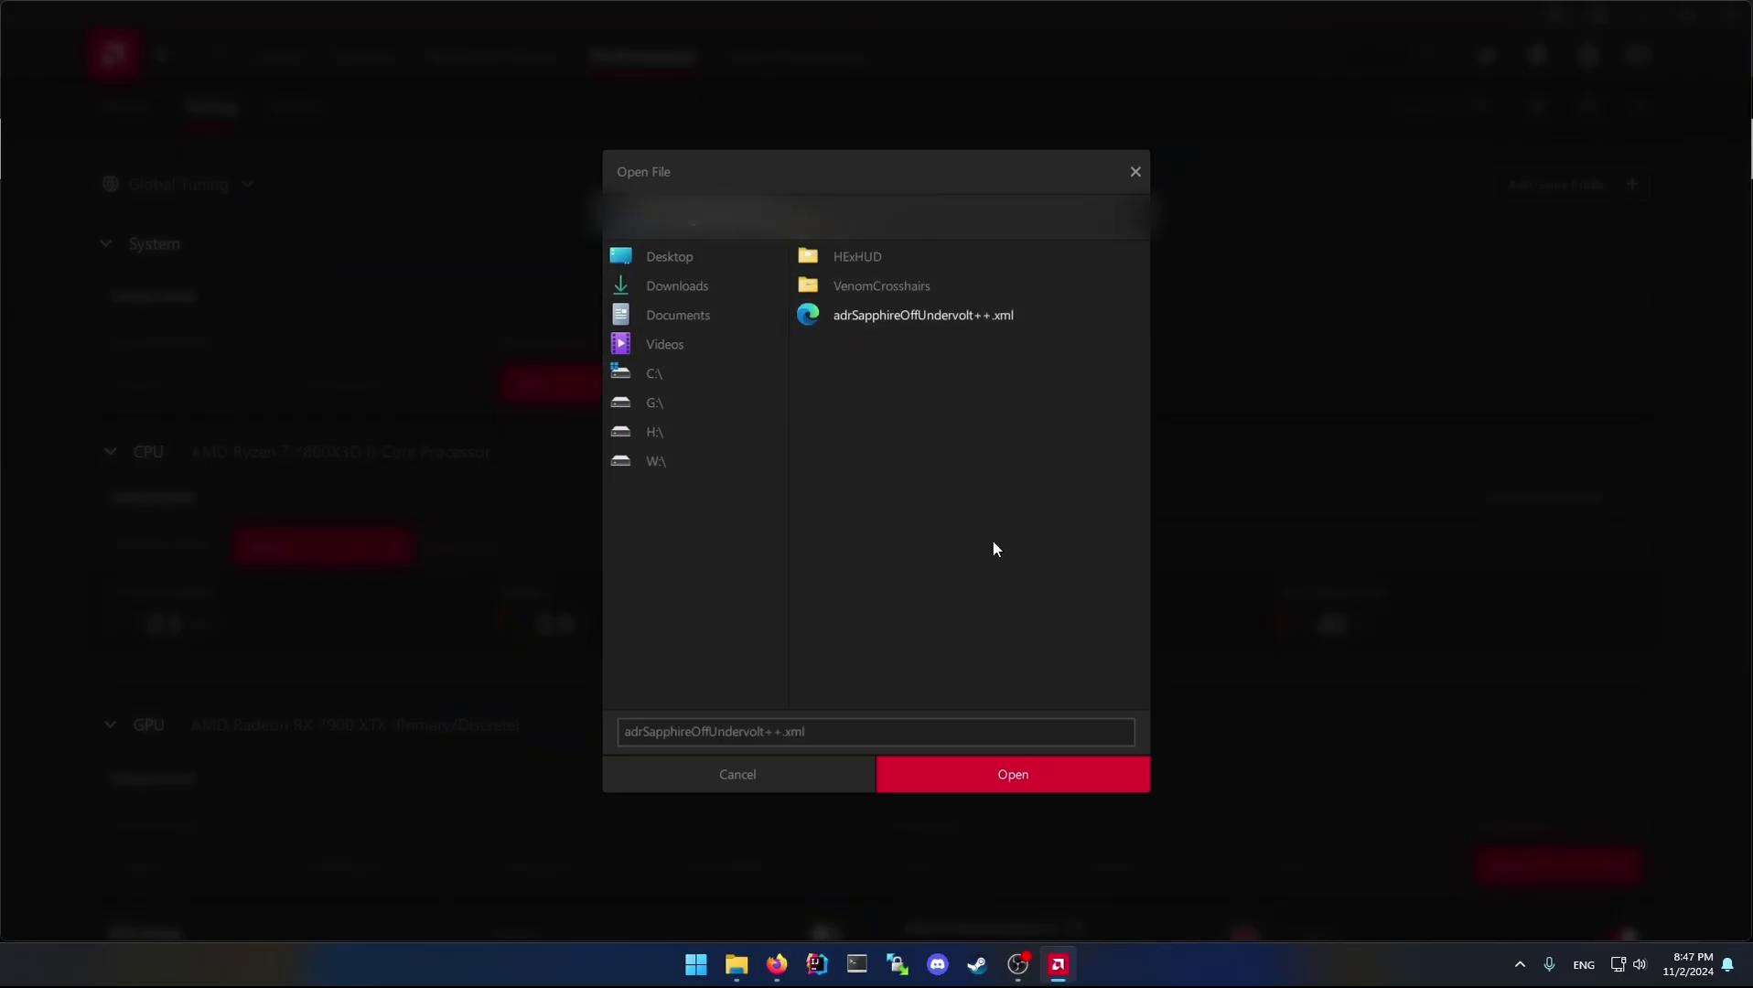
pyautogui.click(973, 778)
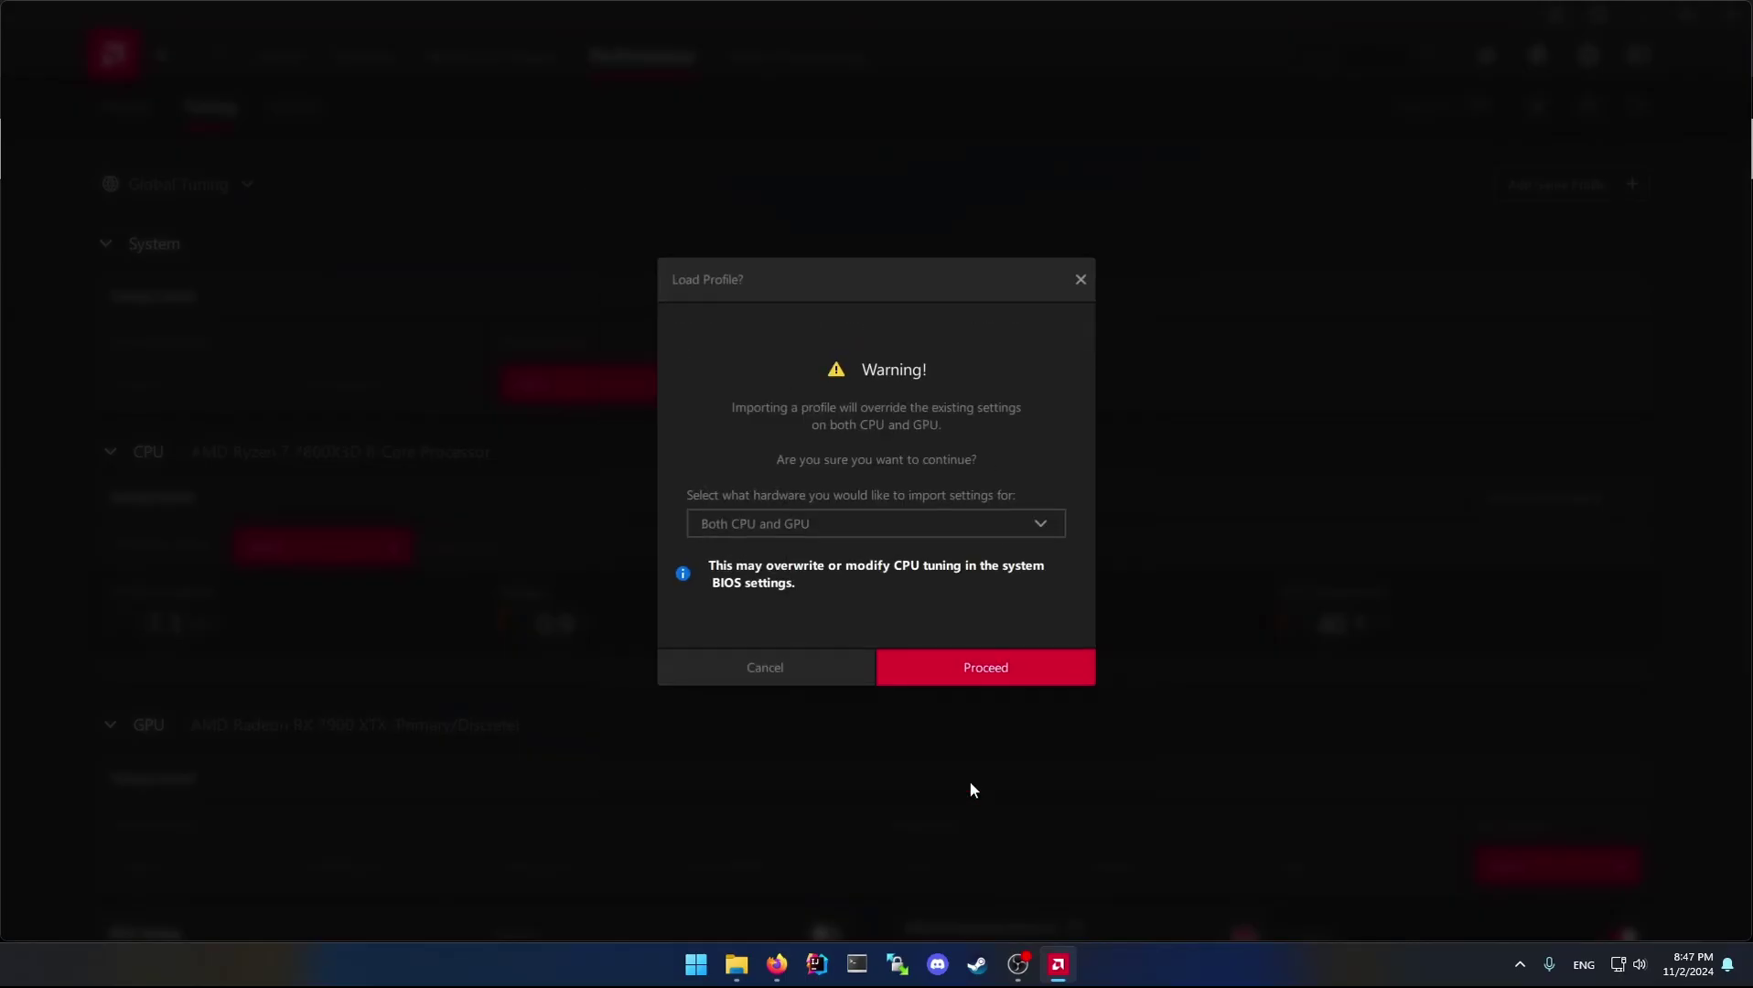
pyautogui.click(812, 528)
pyautogui.click(779, 642)
pyautogui.click(951, 682)
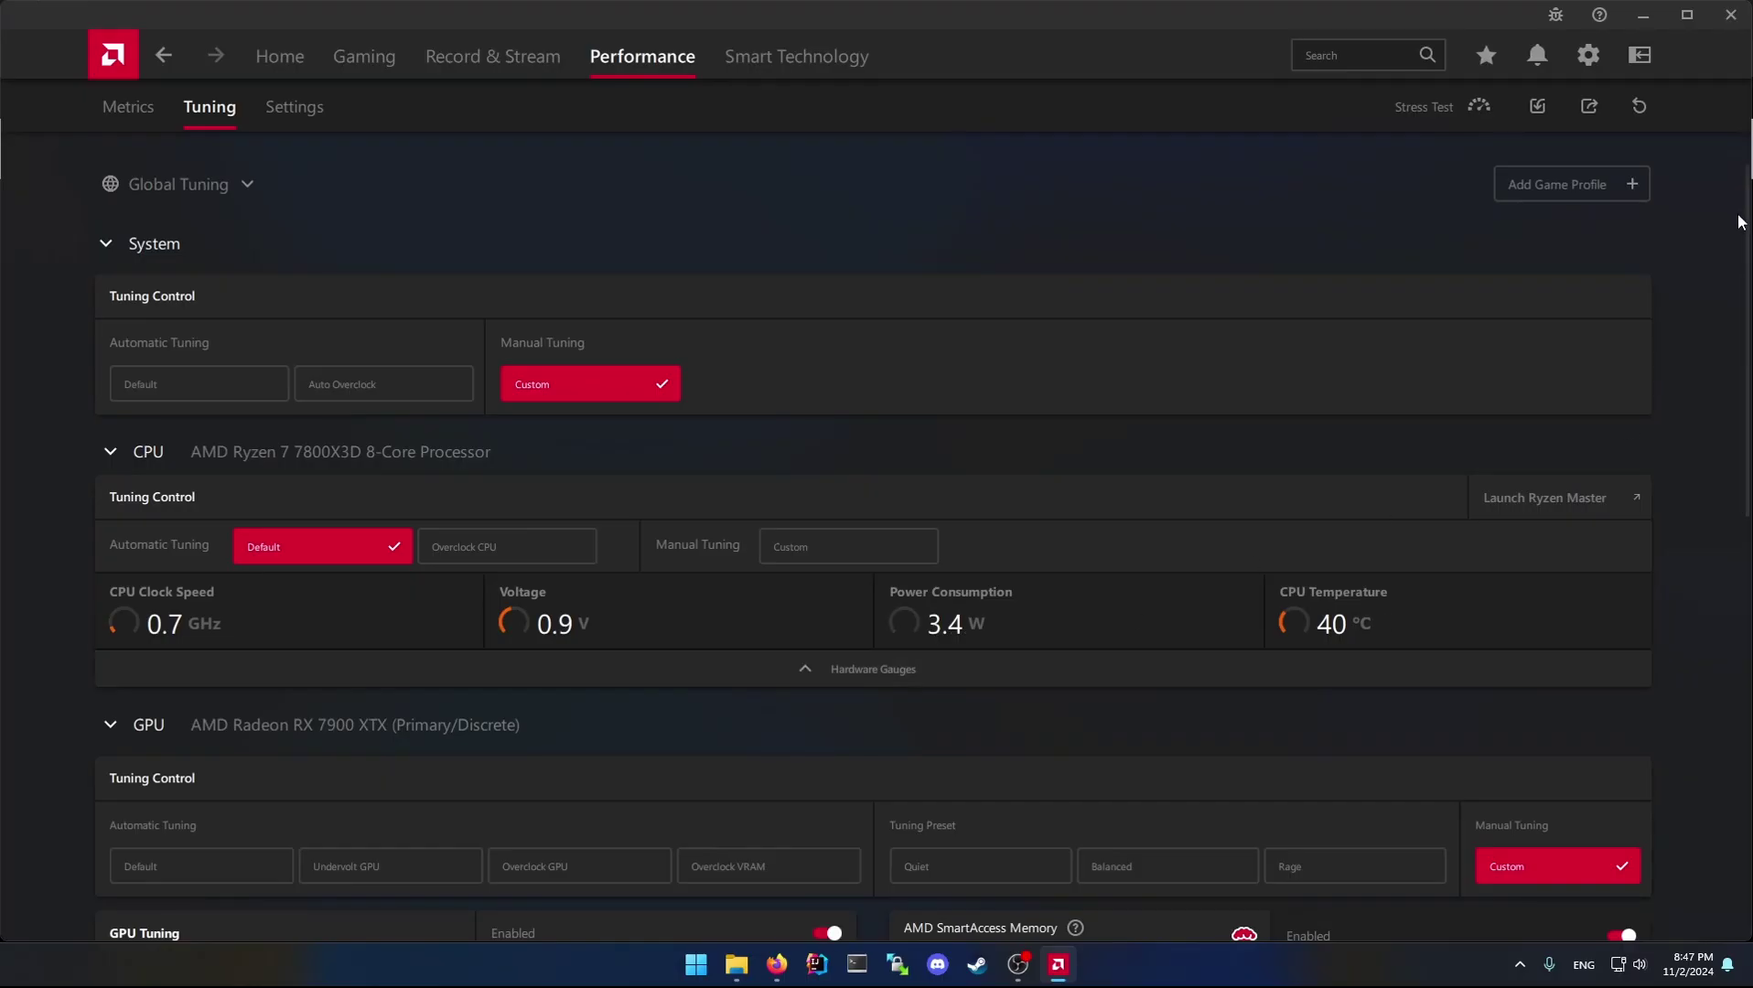
# - Turn VRAM Tuning off and confirm the Power Limit is set to 5%
pyautogui.moveTo(1744, 206); pyautogui.dragTo(1725, 519)
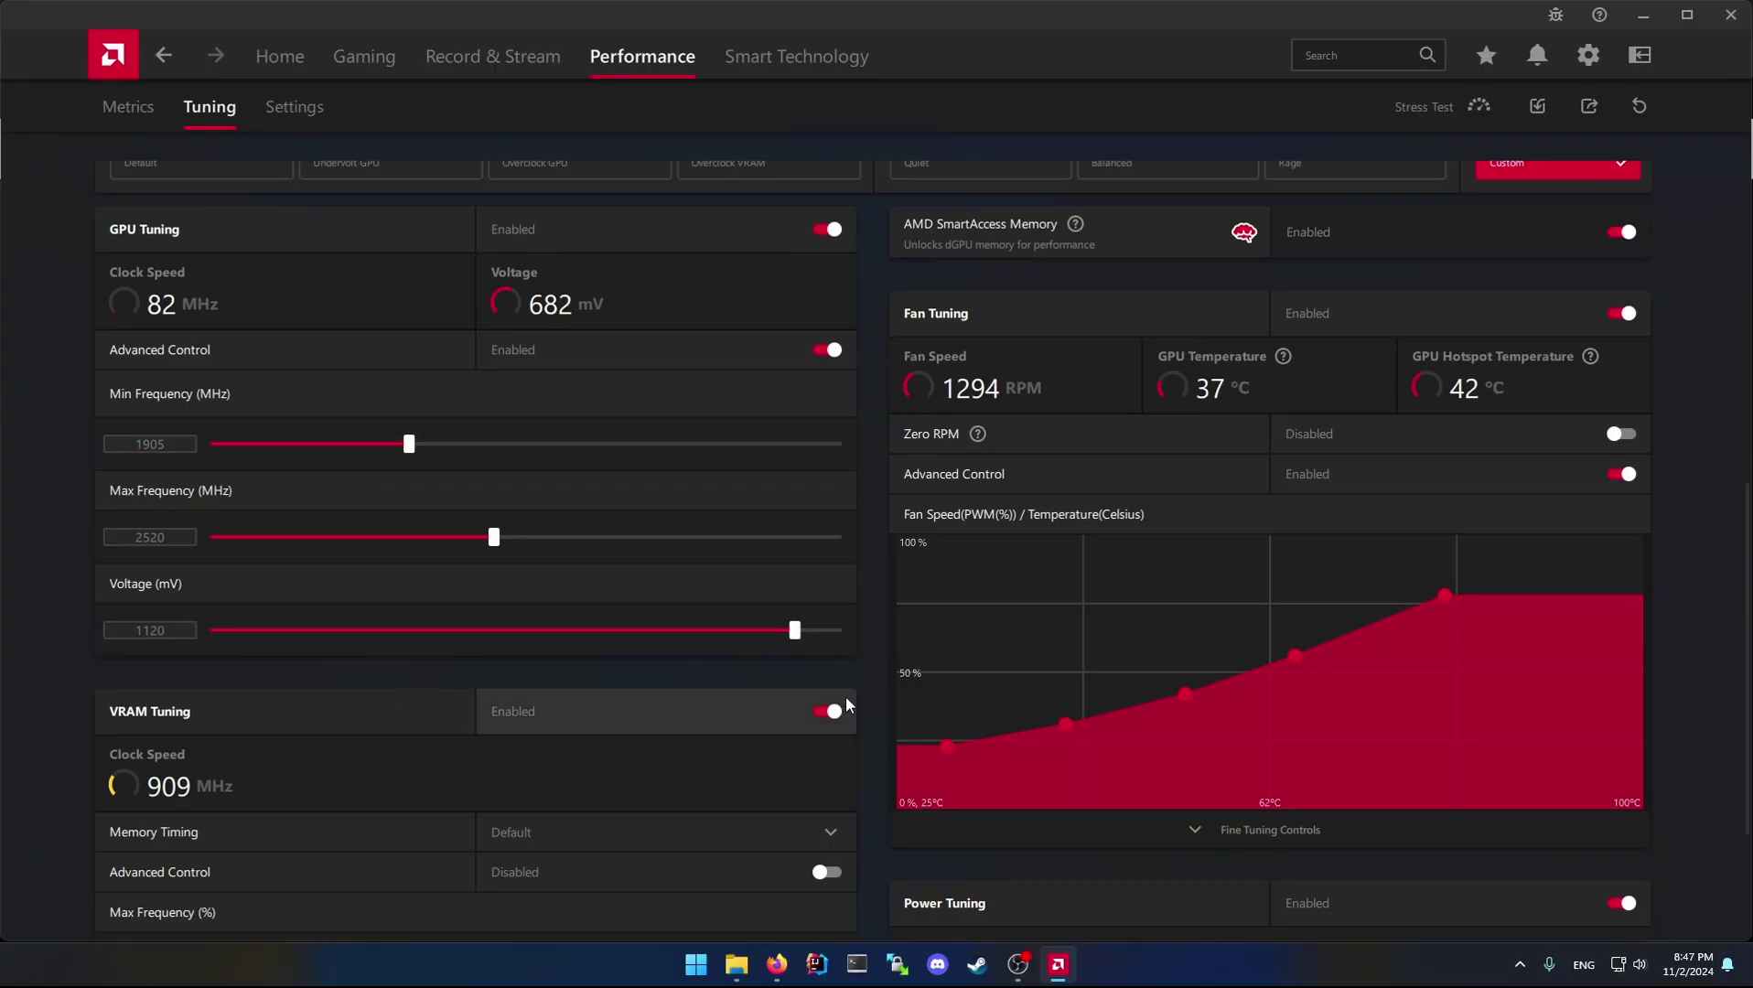
pyautogui.click(818, 714)
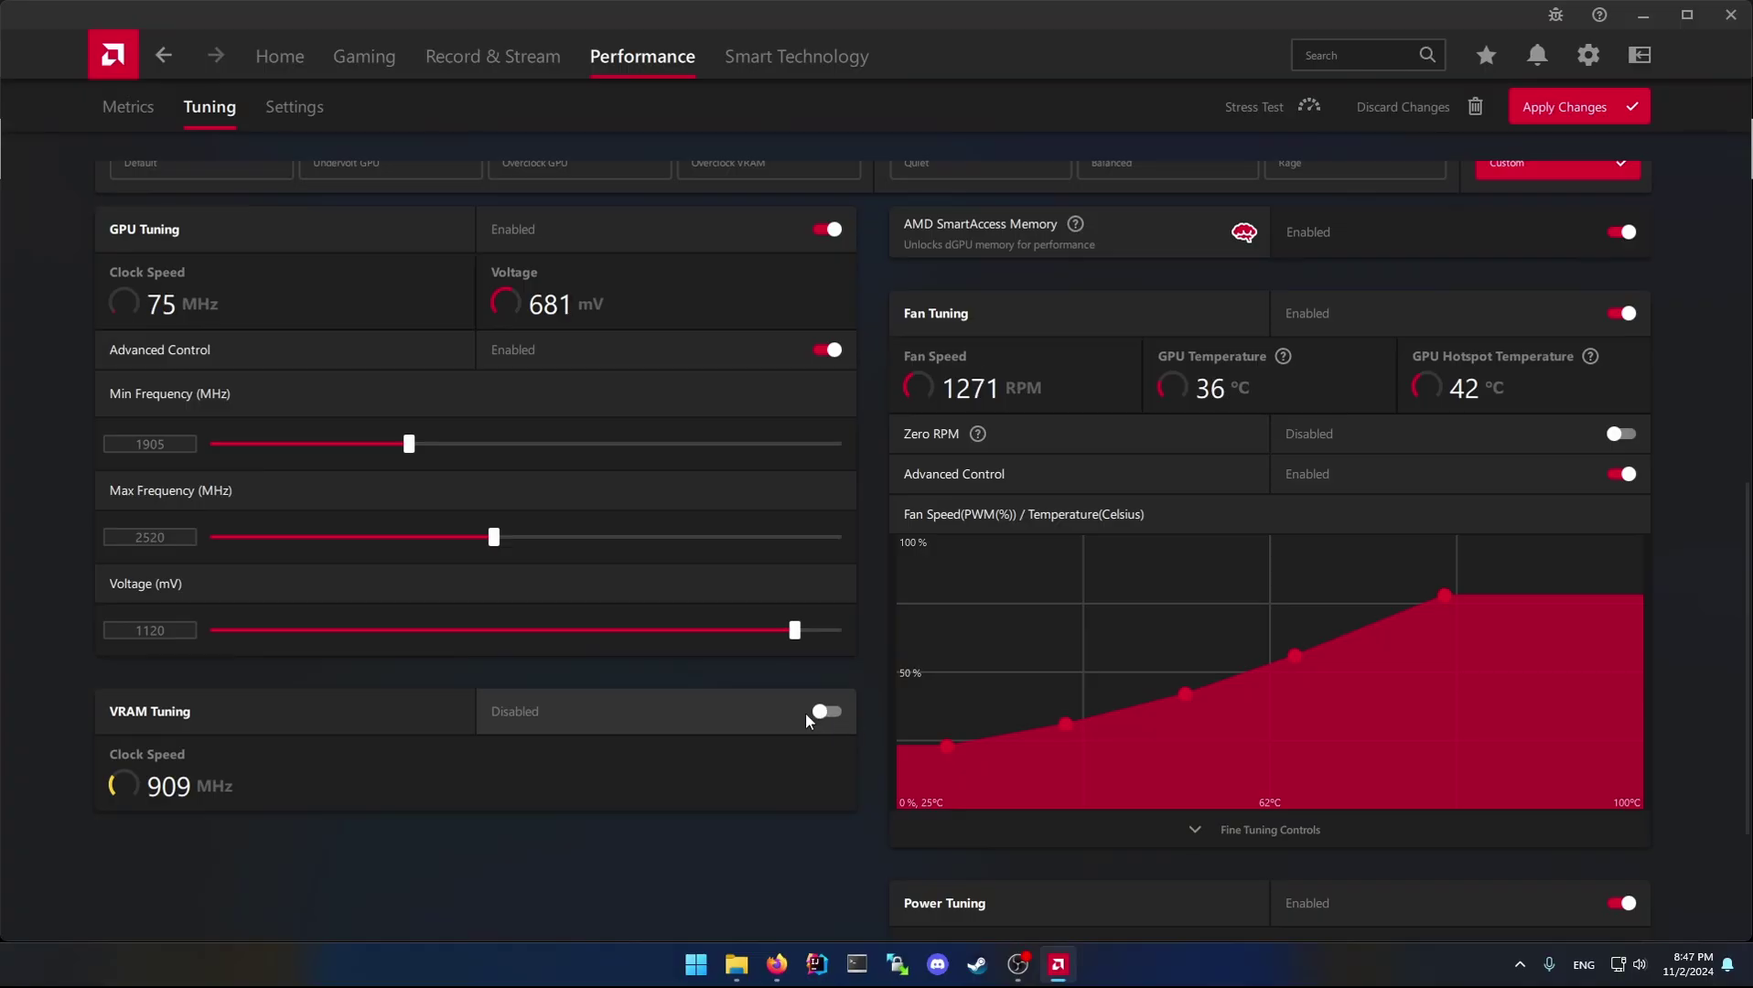
pyautogui.click(832, 712)
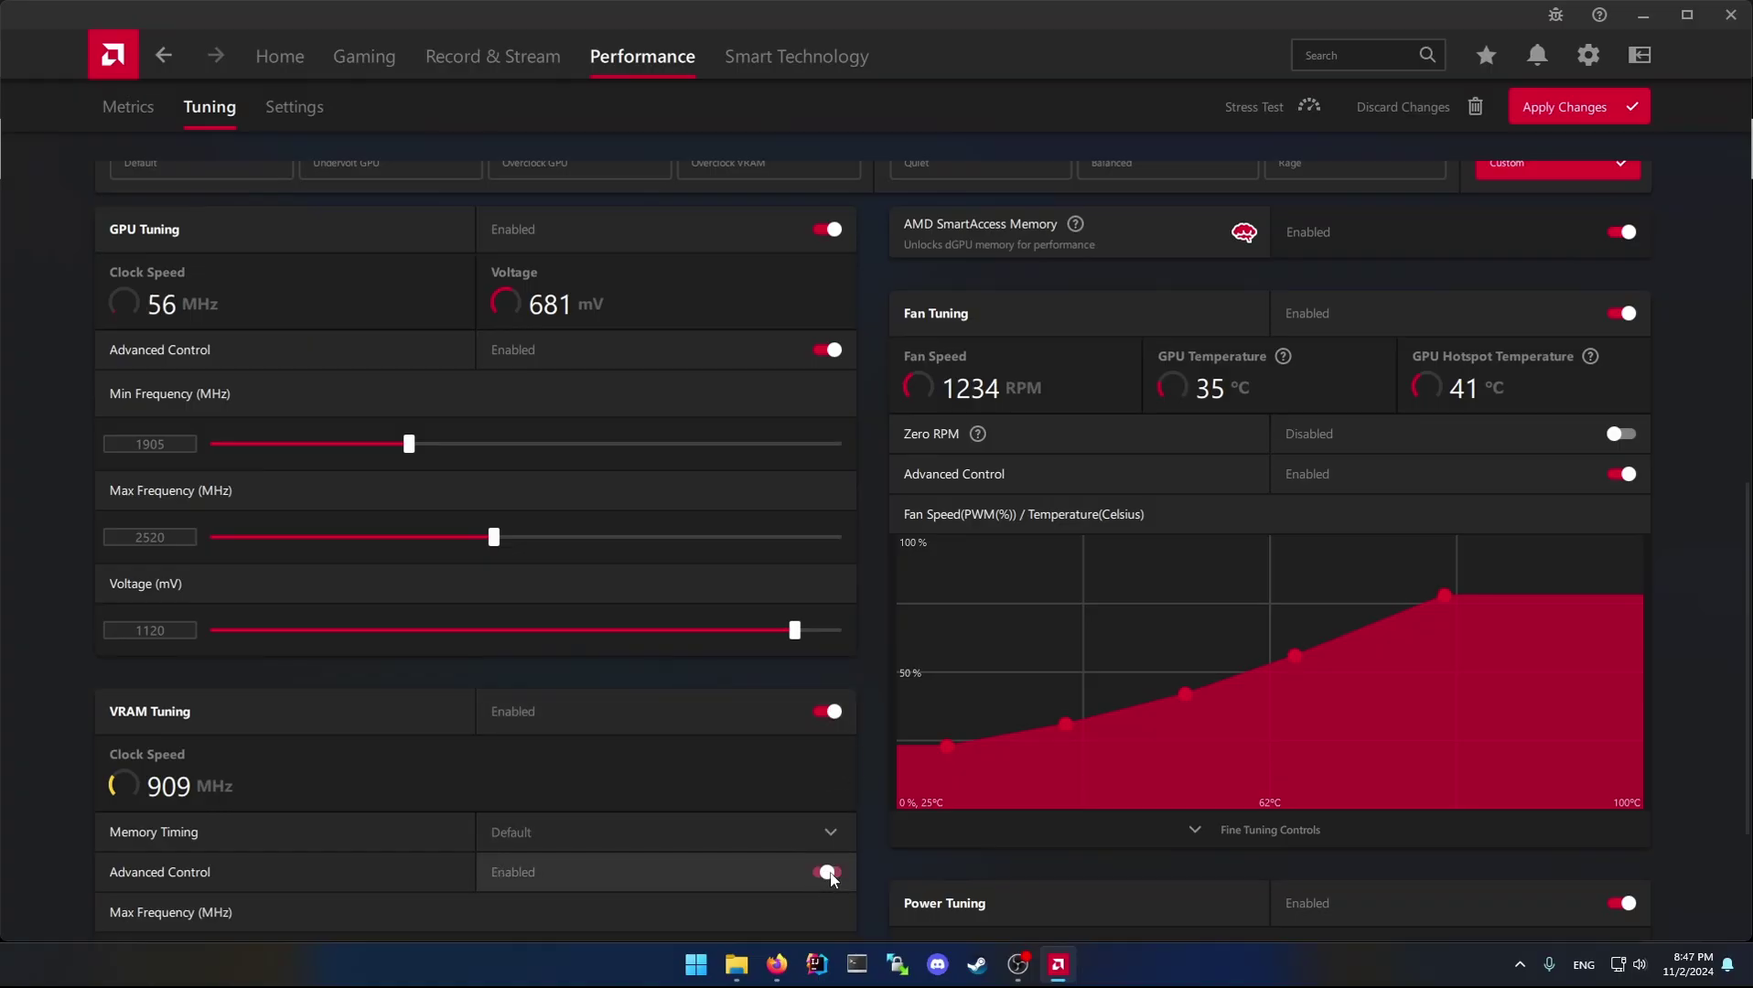
pyautogui.click(826, 712)
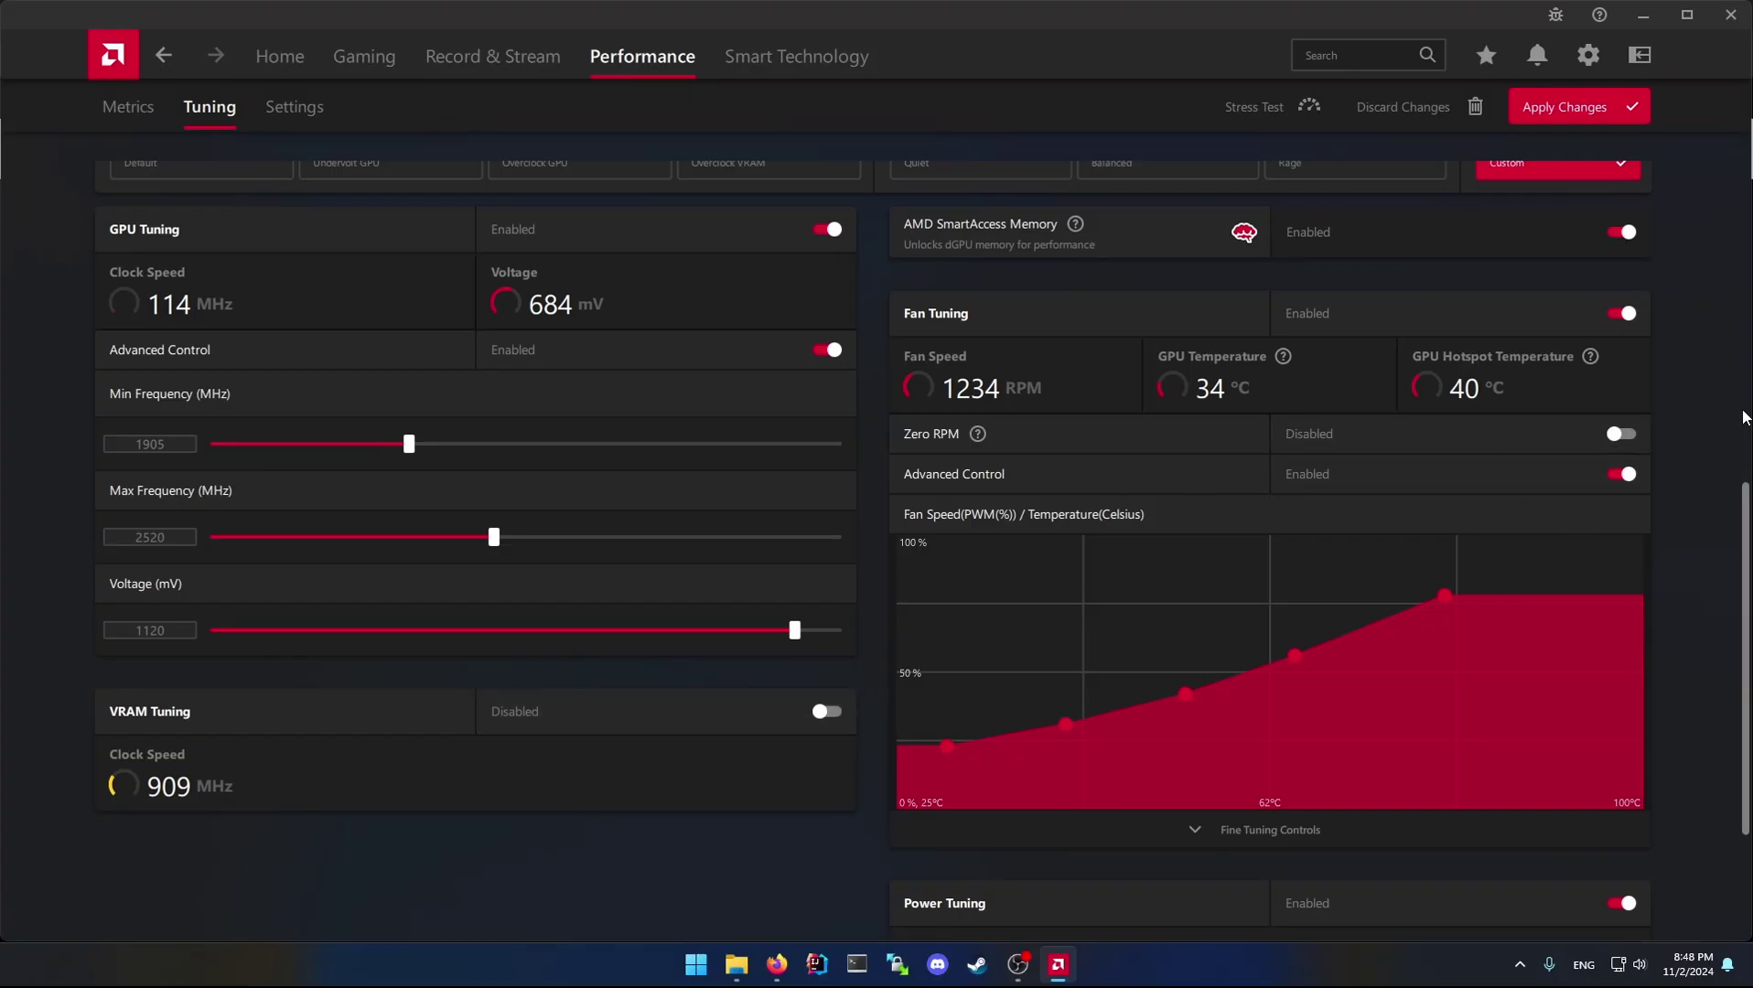
pyautogui.moveTo(1745, 610); pyautogui.dragTo(1741, 706)
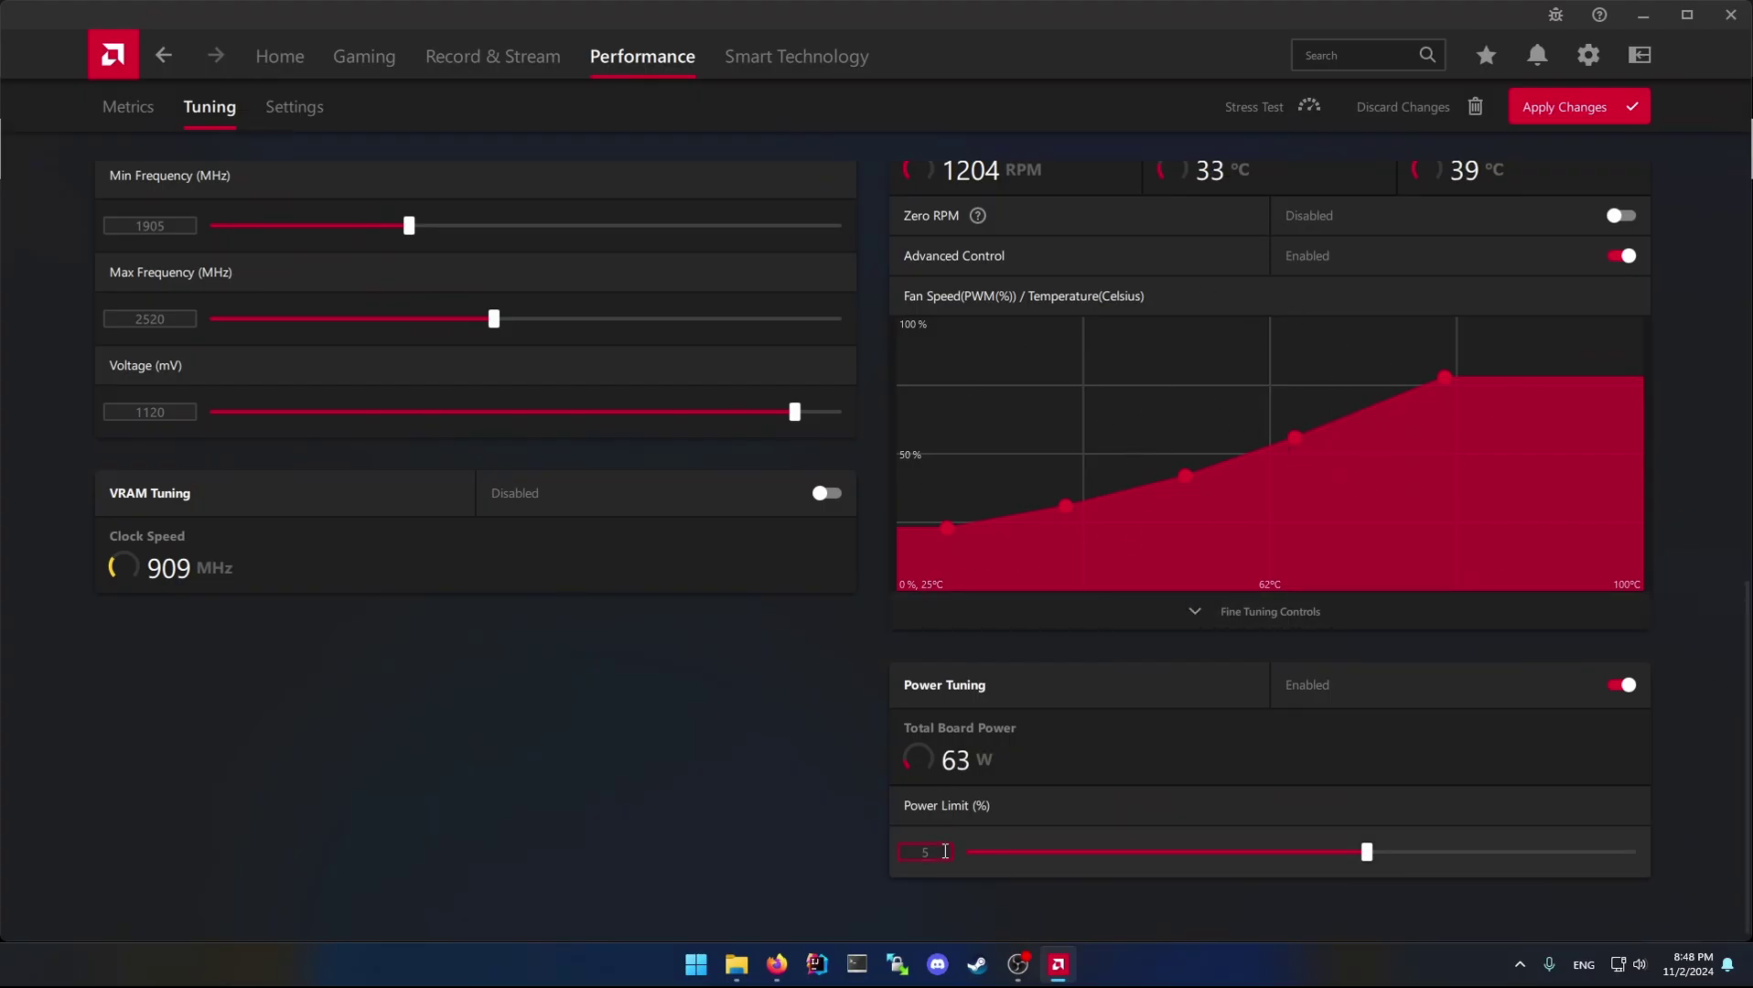
pyautogui.scroll(6, 1724, 625)
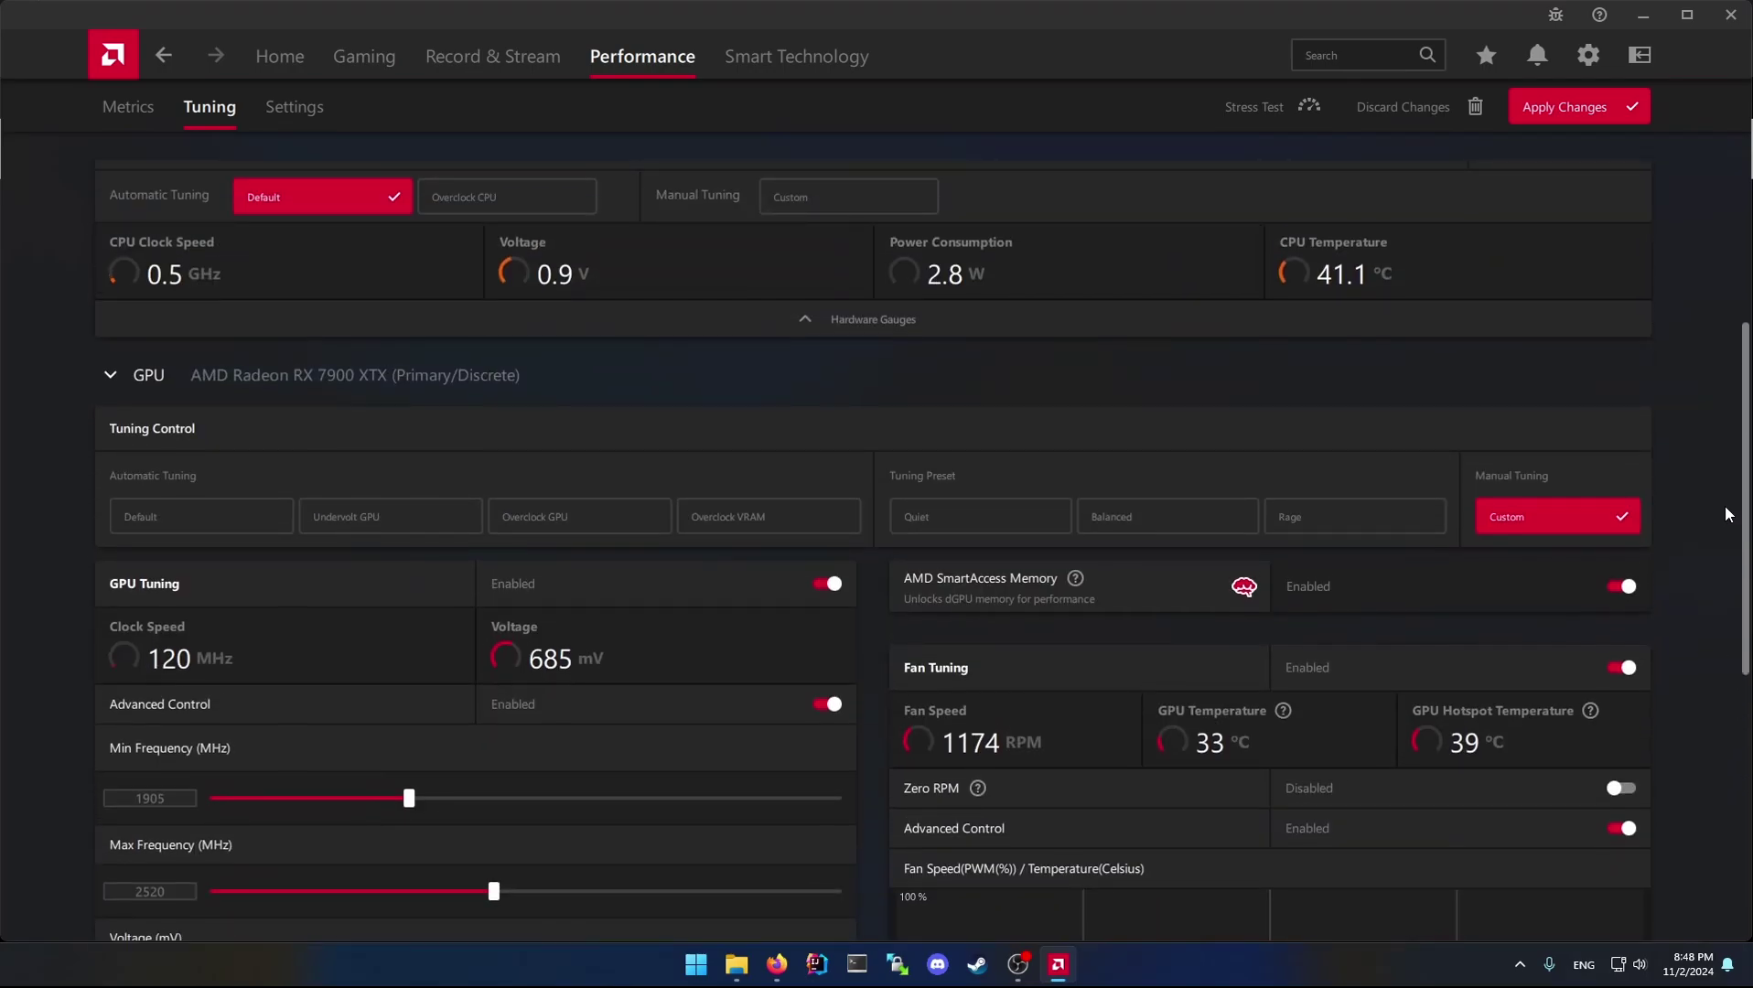
pyautogui.scroll(4, 1728, 514)
# - Apply the 1905–2520 MHz, 1120 mV tuning, cancel the profile export, and minimize Adrenalin
pyautogui.click(1561, 105)
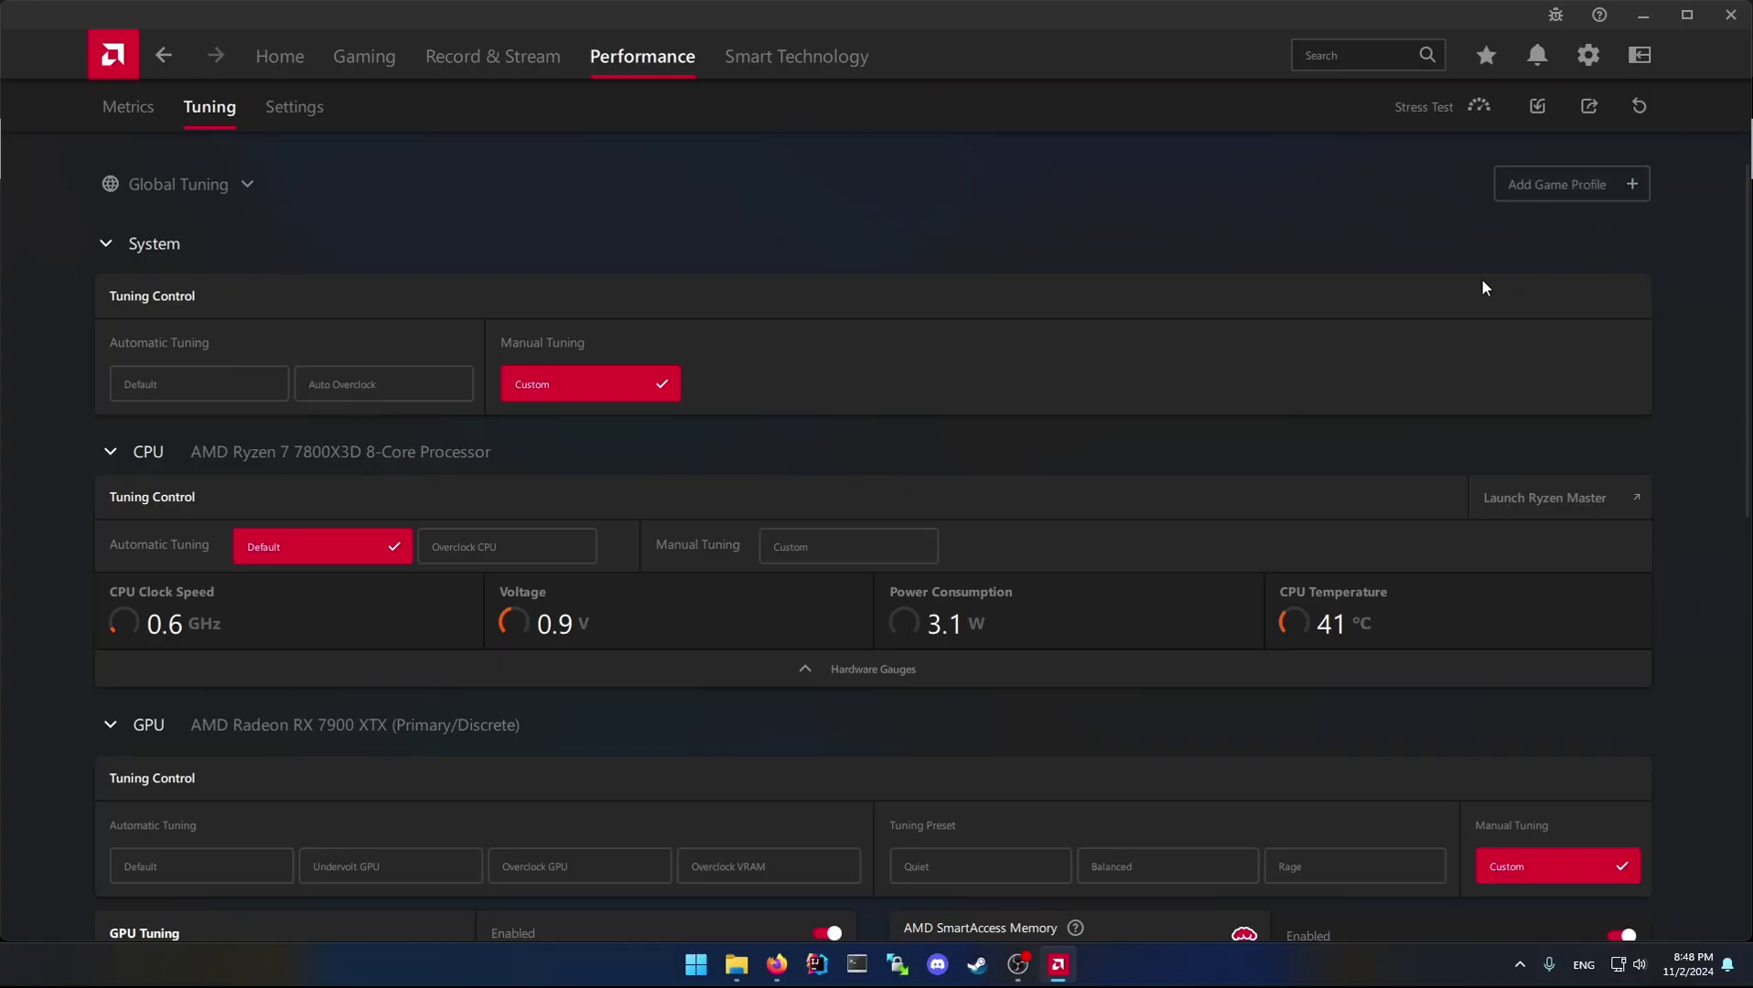
pyautogui.click(1589, 109)
pyautogui.click(1135, 173)
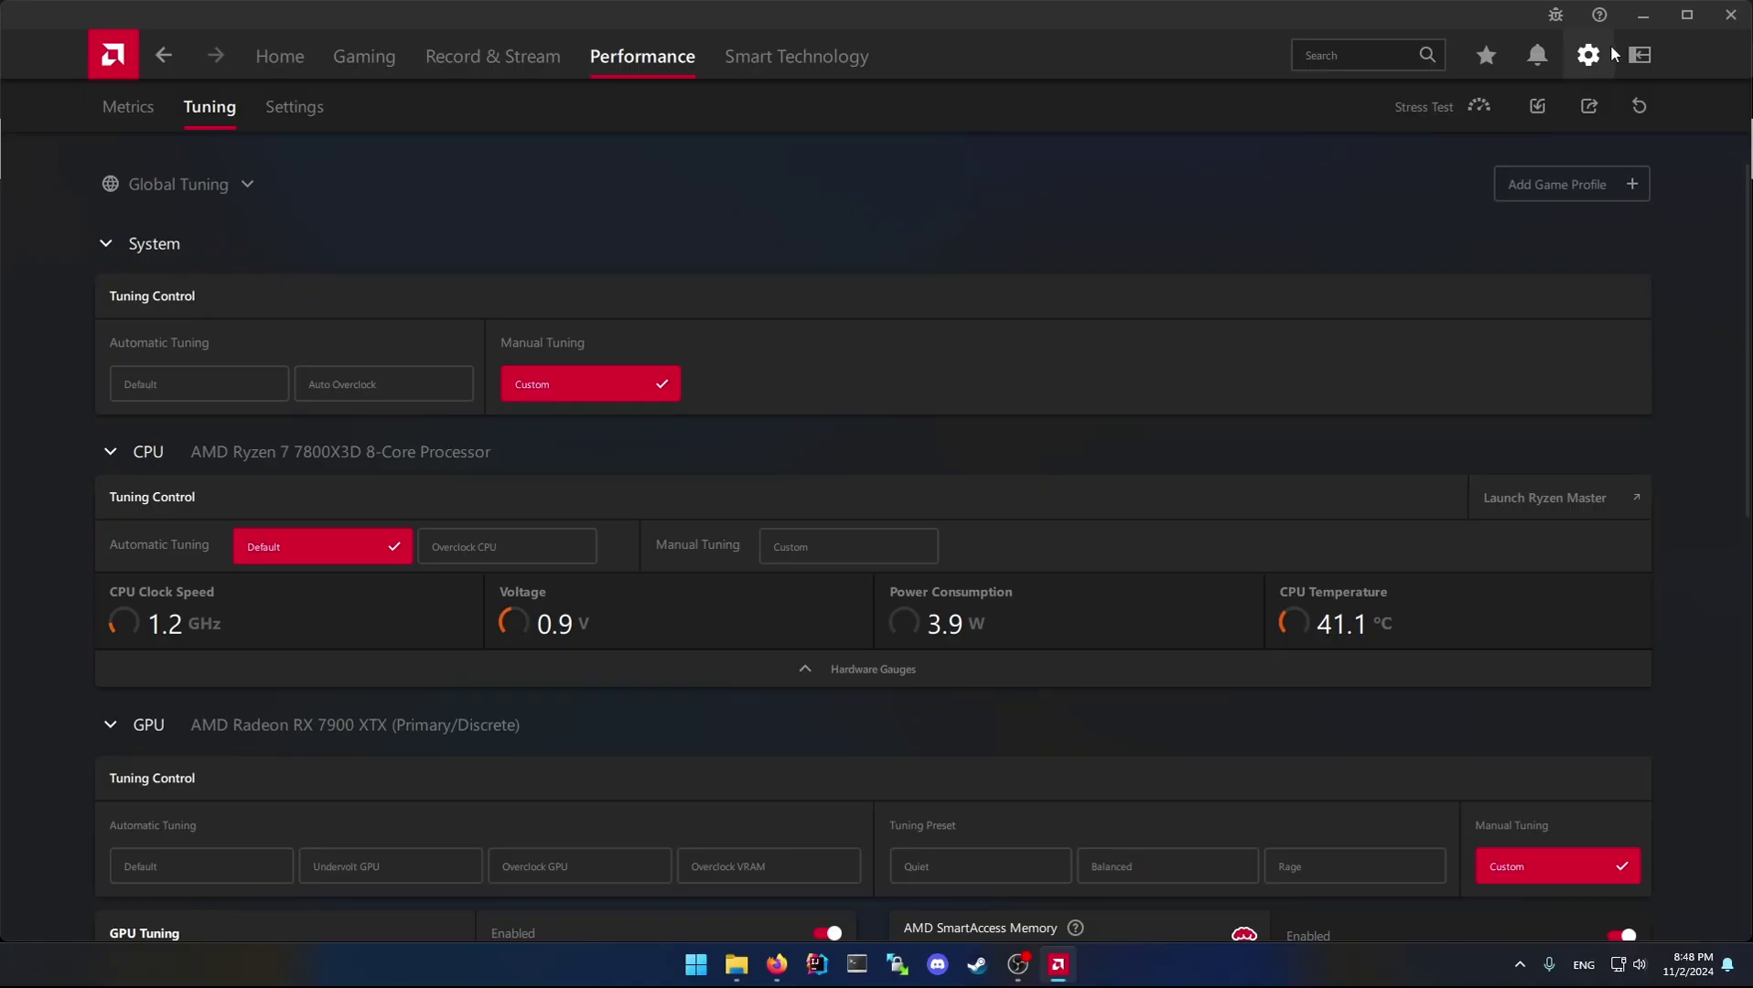
pyautogui.click(1641, 16)
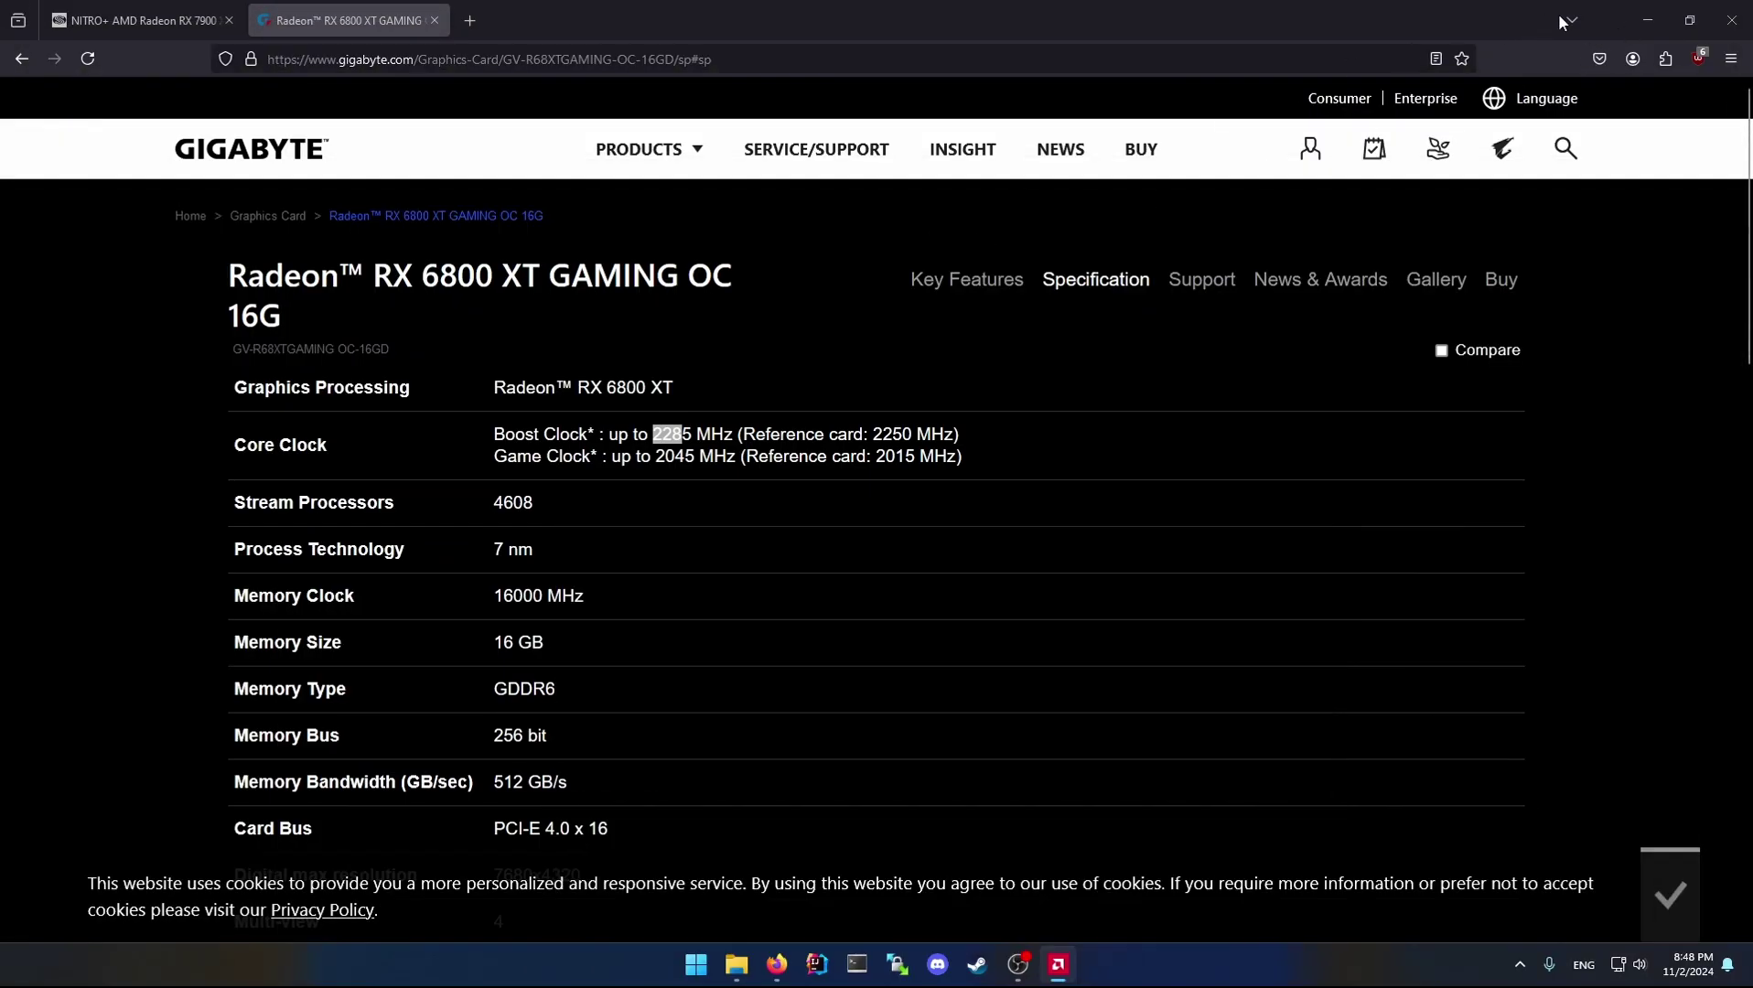
# - Open adrSapphireOffUndervolt++.xml from the desktop with Edit with Notepad++
pyautogui.click(1648, 14)
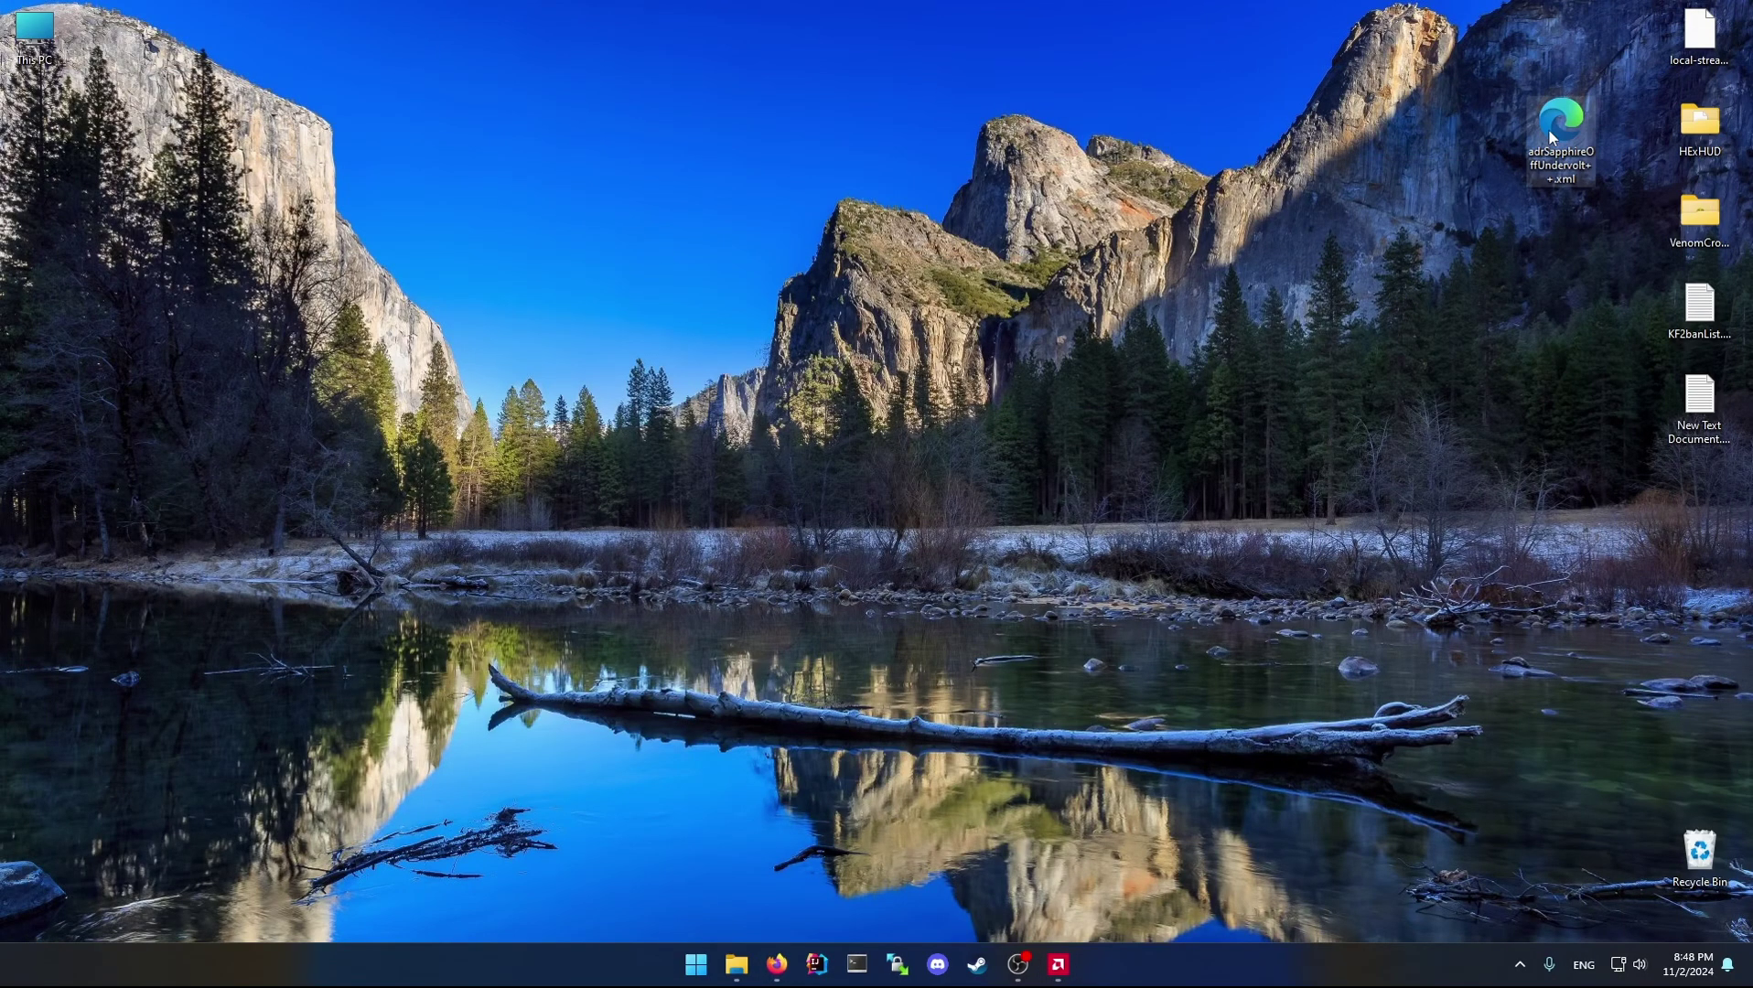
pyautogui.click(1553, 170)
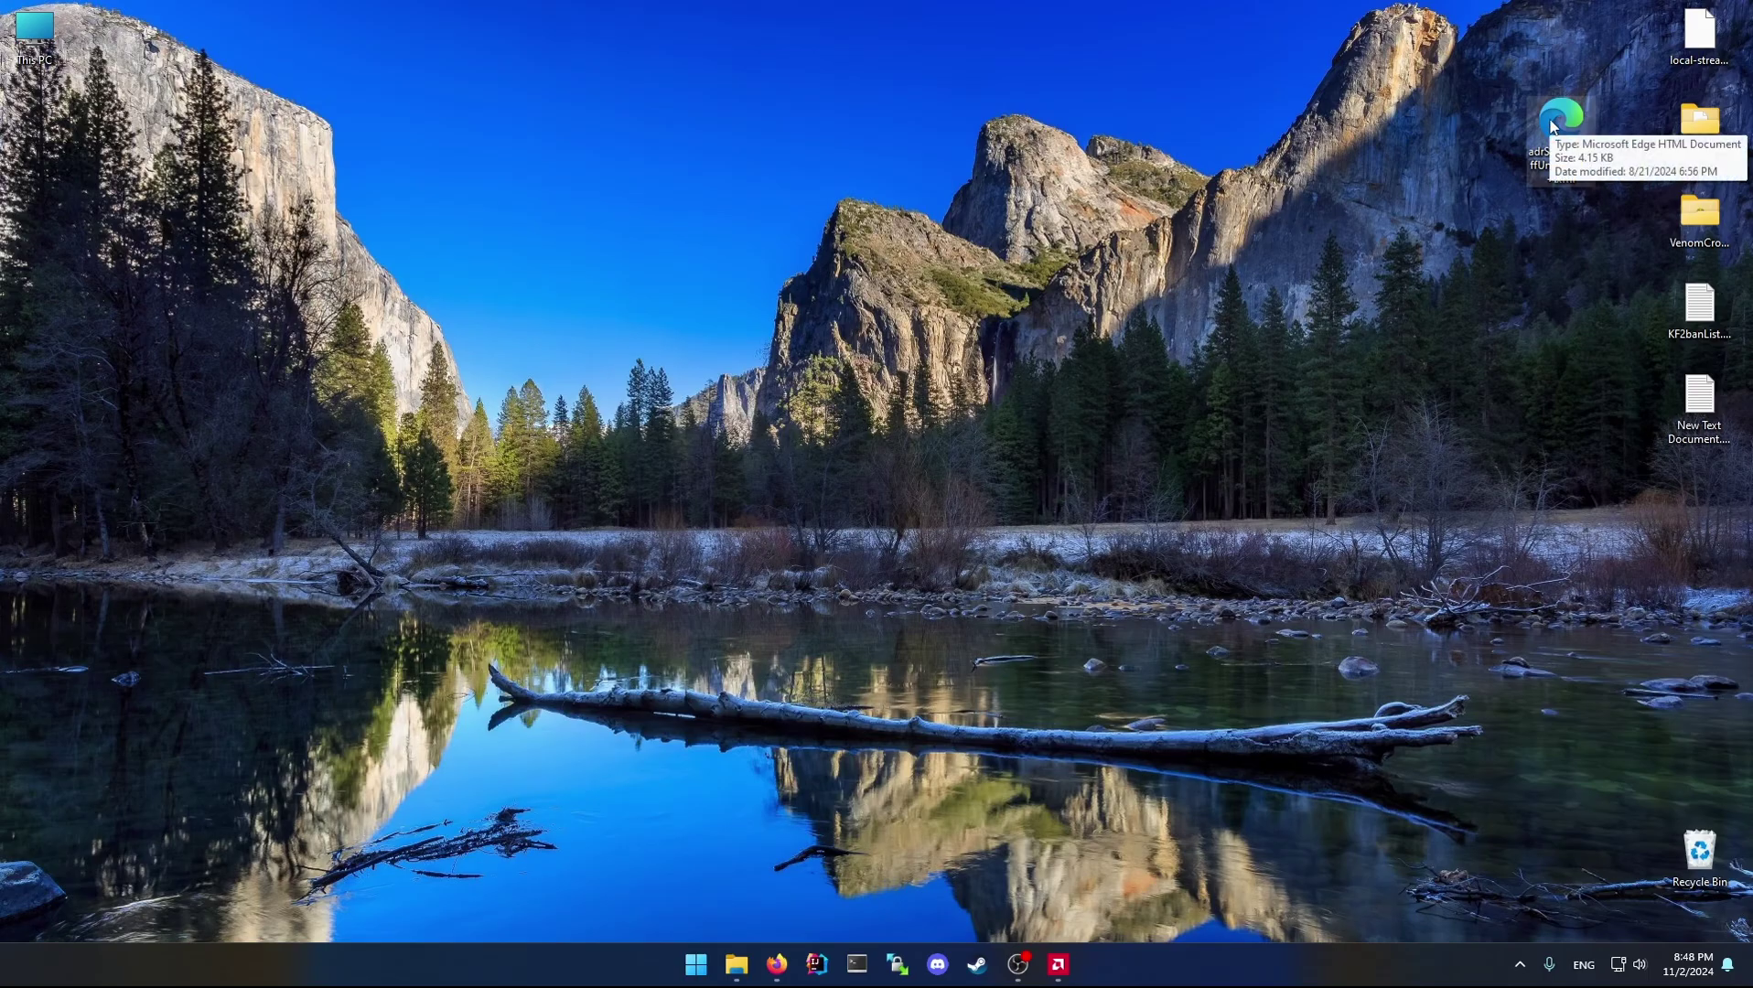
pyautogui.rightClick(1546, 119)
pyautogui.click(1567, 124)
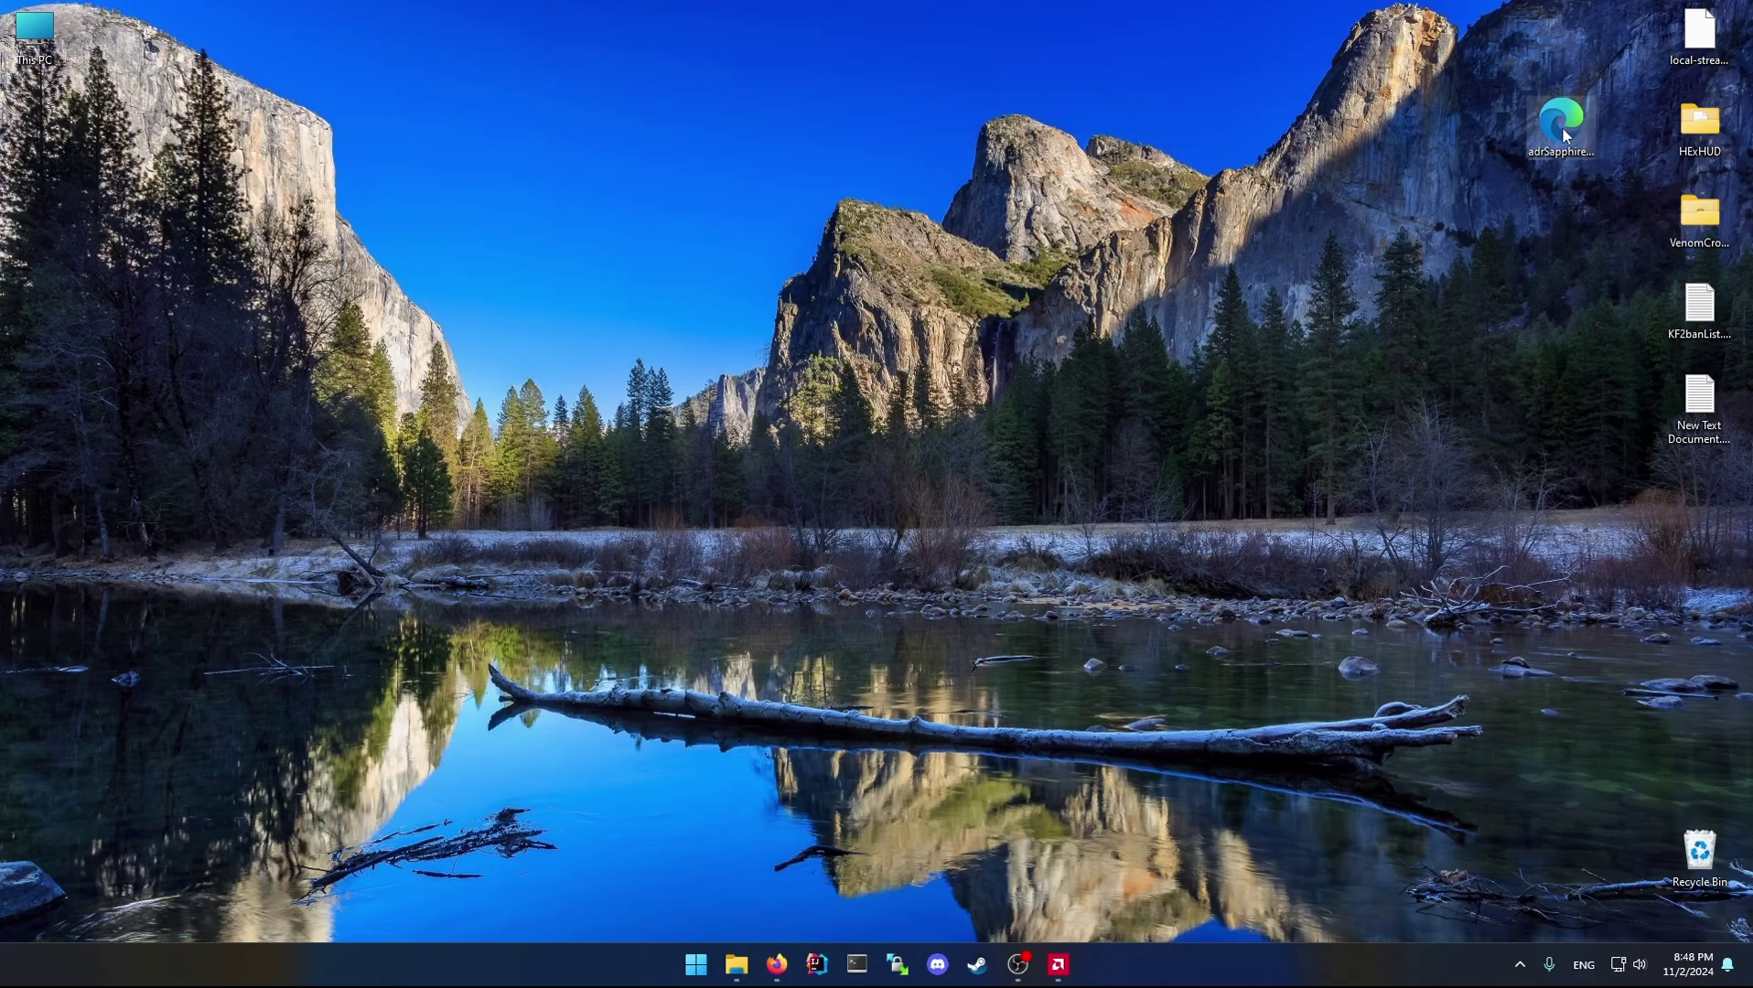
pyautogui.rightClick(1559, 126)
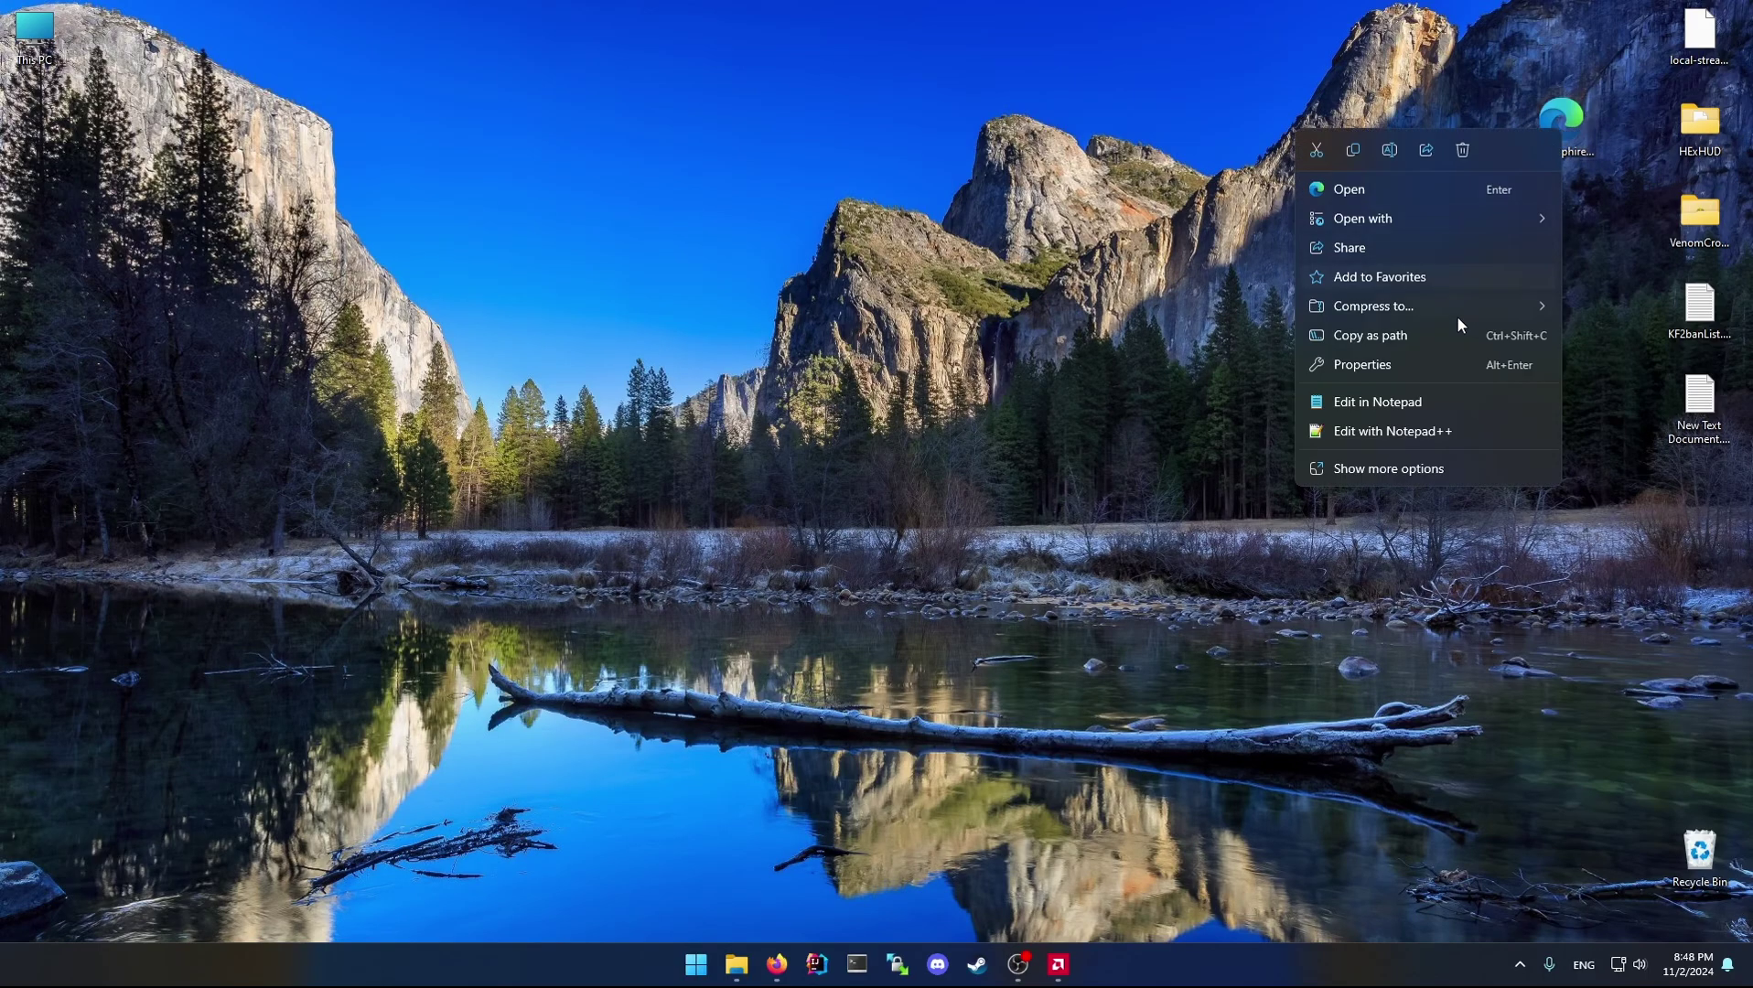
pyautogui.click(1408, 432)
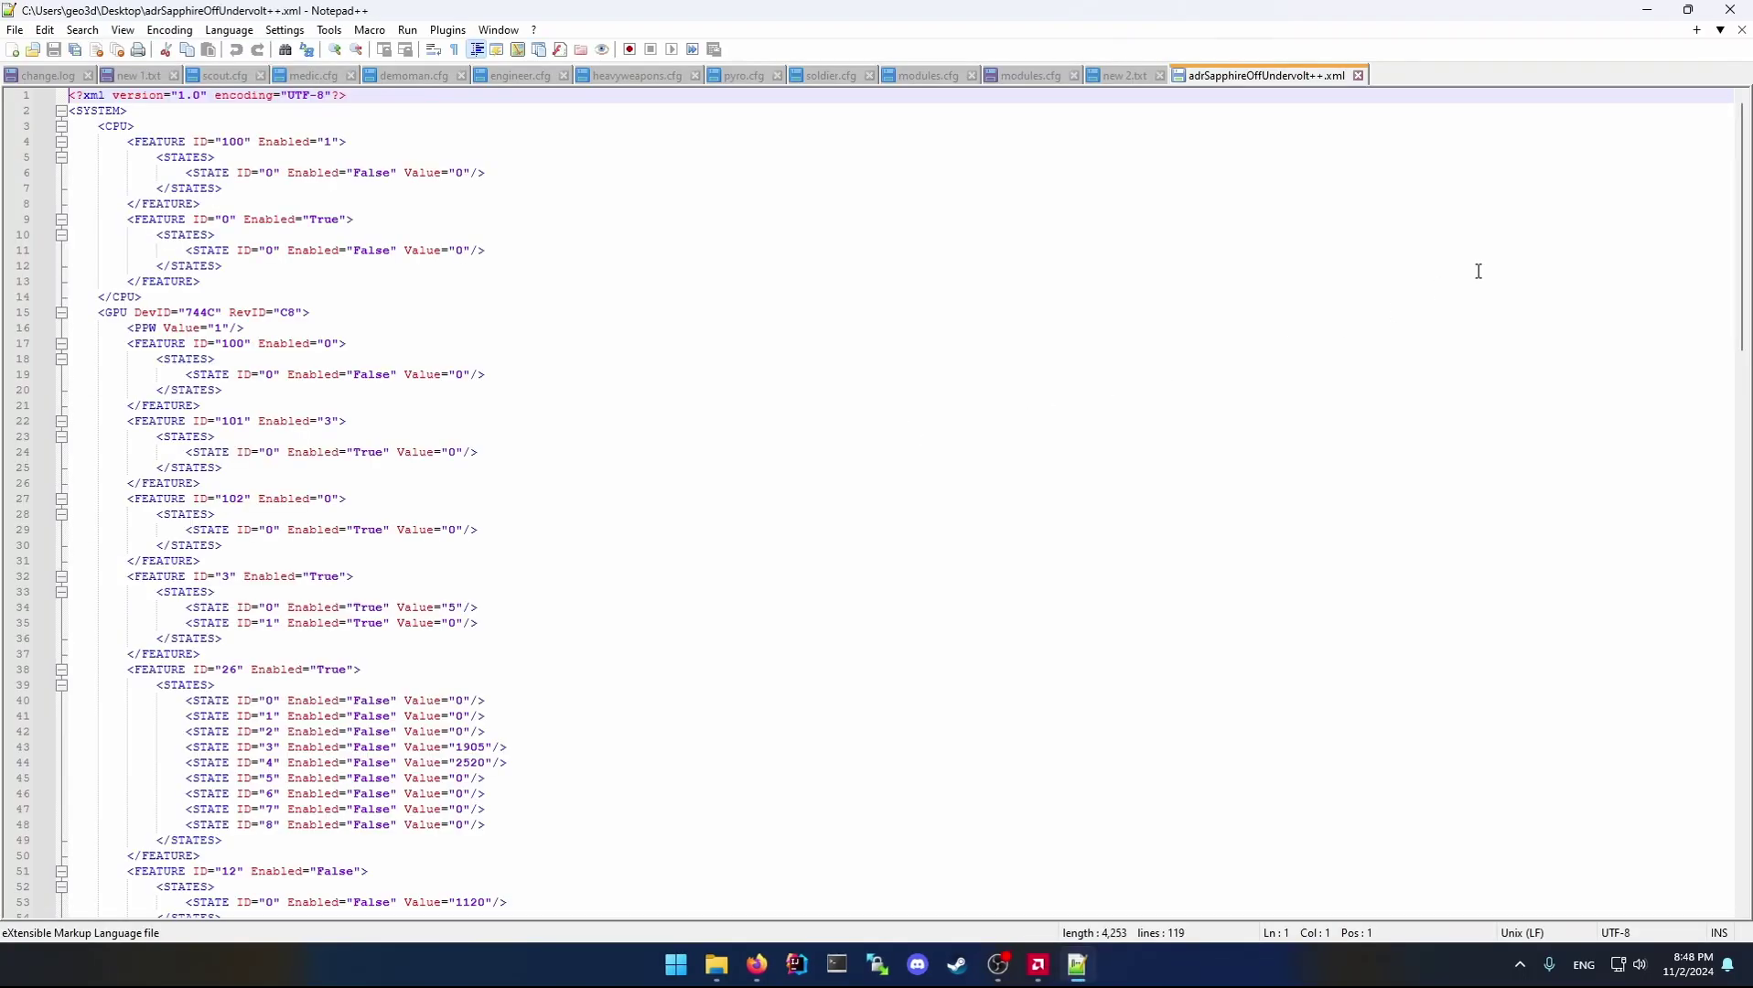
# - Scroll to the end of the profile XML, then minimize Notepad++
pyautogui.moveTo(1744, 245); pyautogui.dragTo(1693, 81)
pyautogui.click(1645, 9)
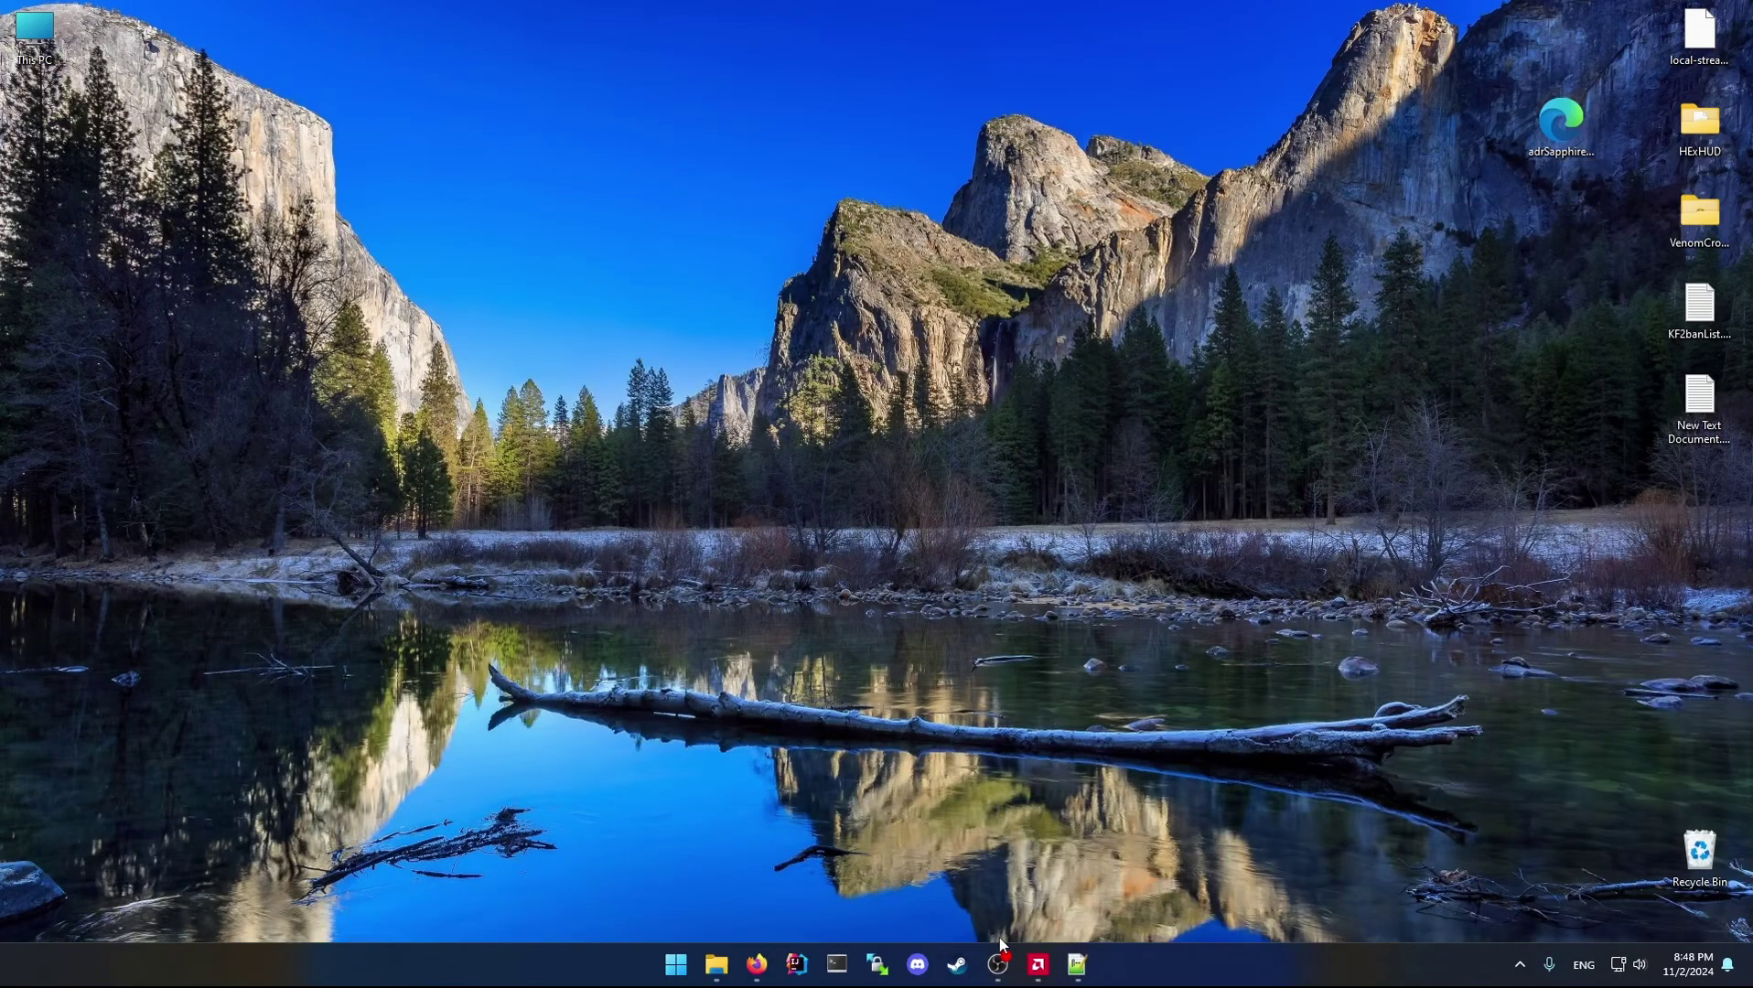
pyautogui.click(999, 962)
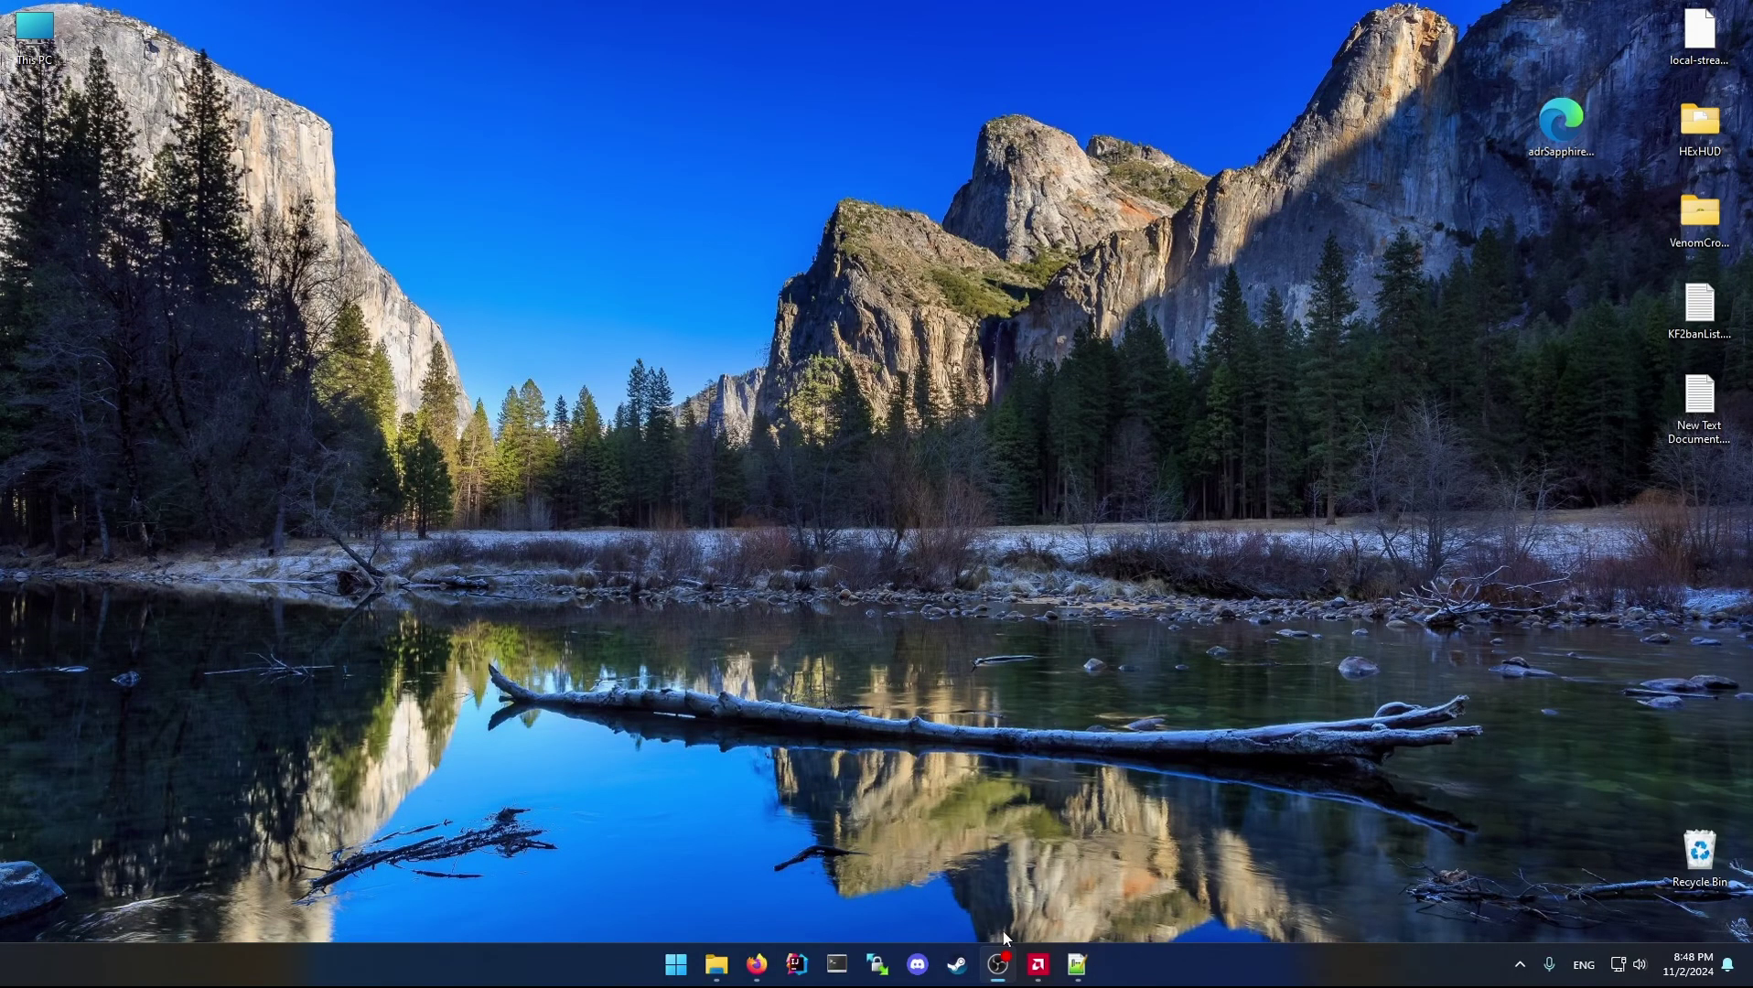